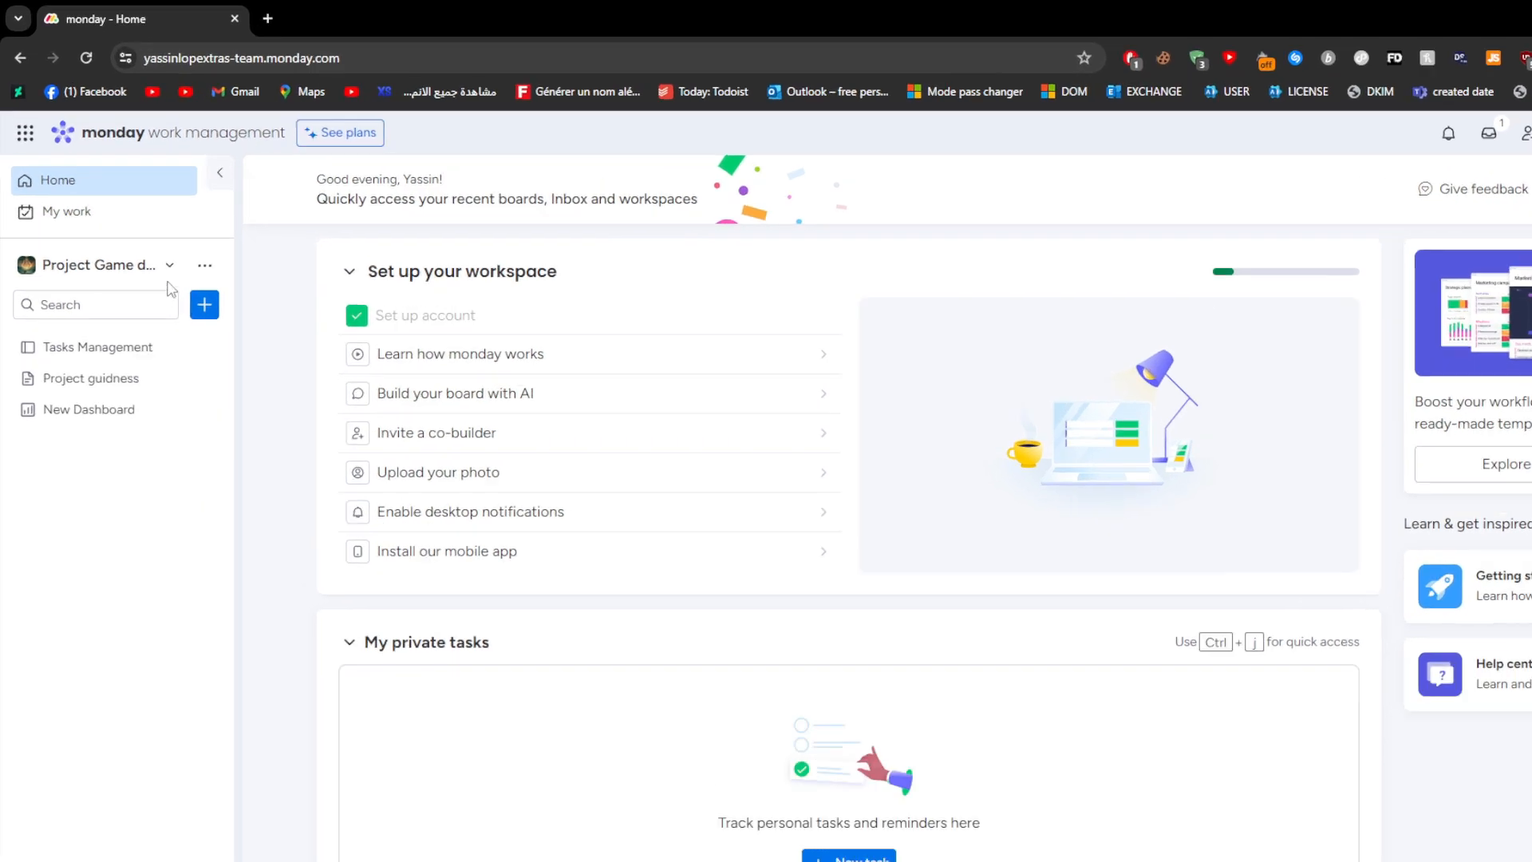
# Start adding a new workspace and name it "Excelle export"
pyautogui.click(169, 265)
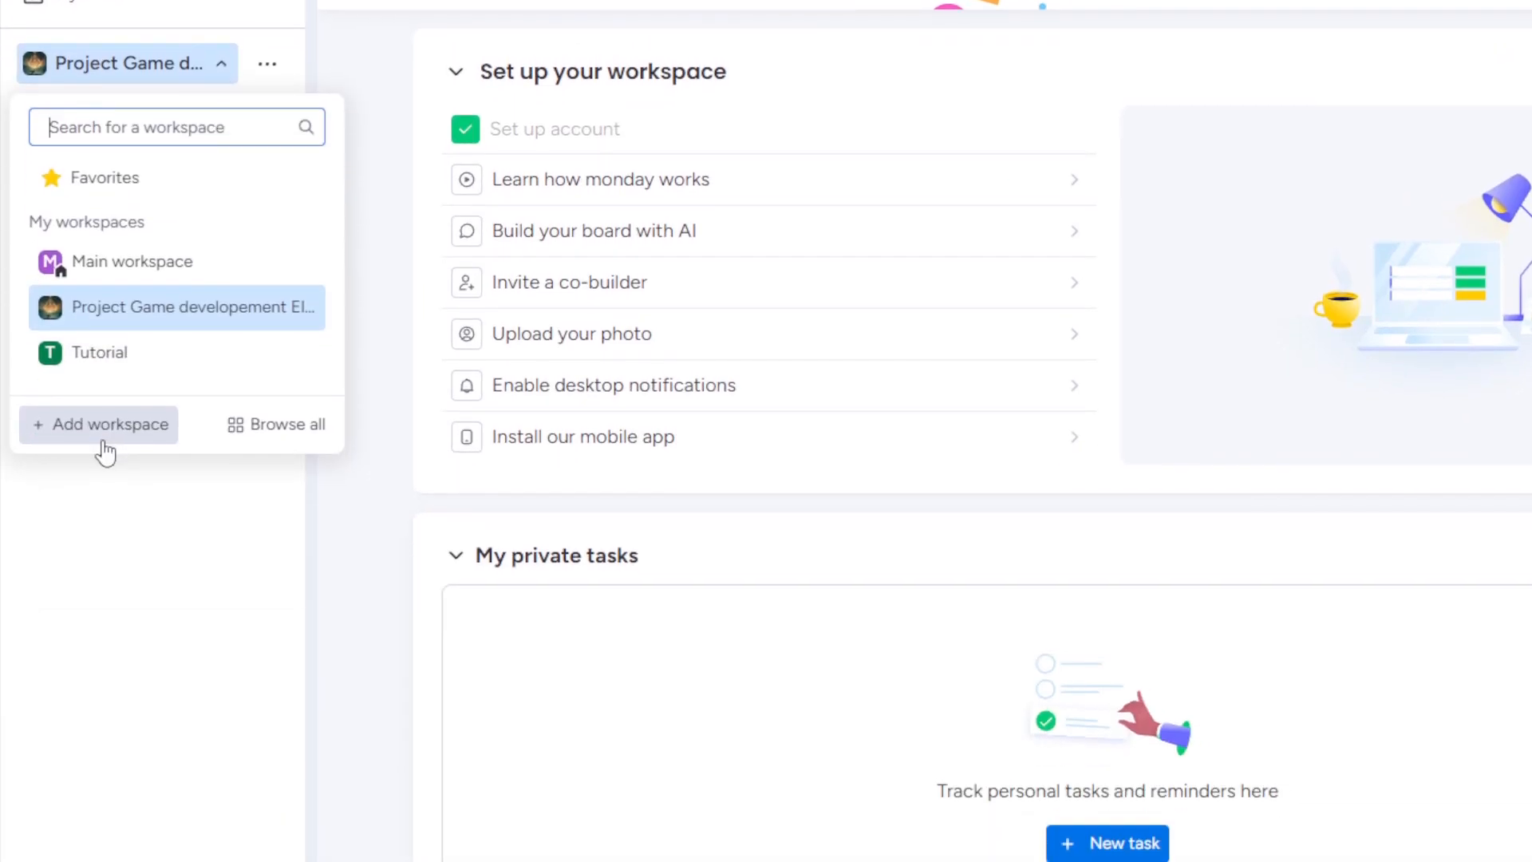
pyautogui.click(112, 435)
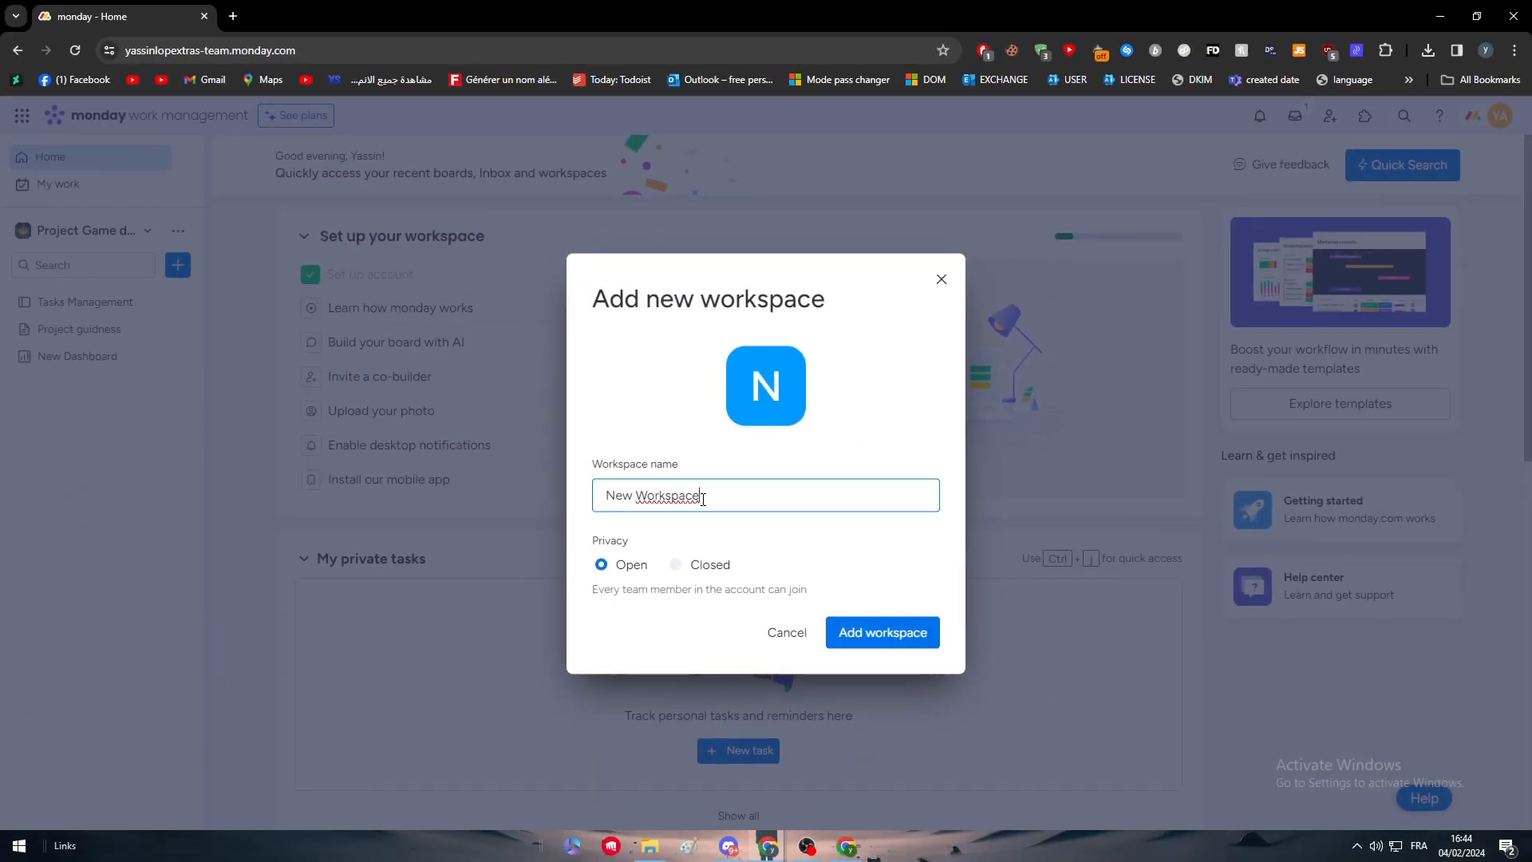
pyautogui.tripleClick(773, 539)
pyautogui.write('Excel')
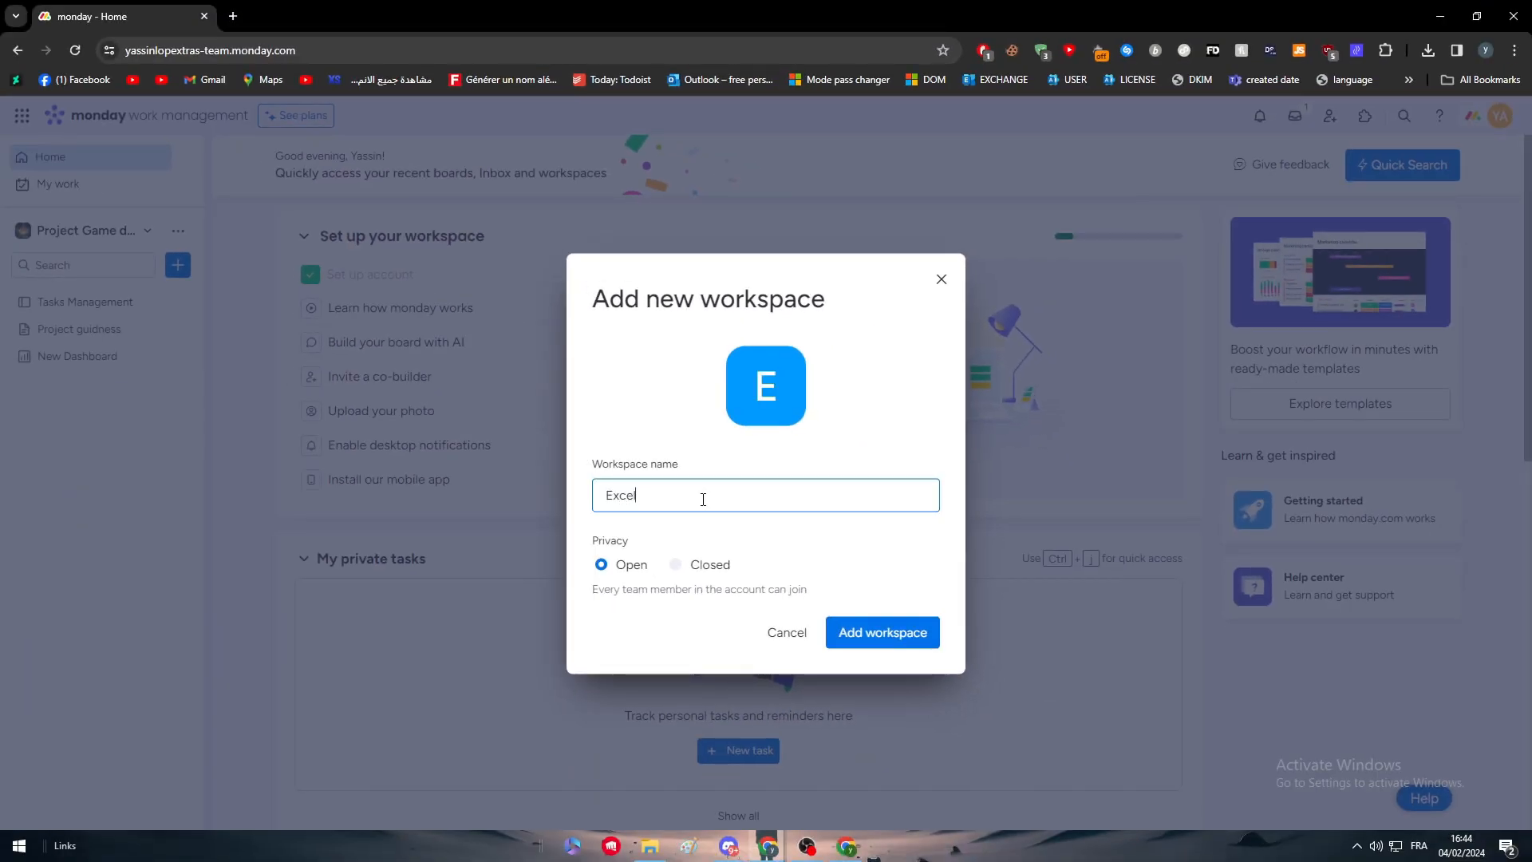
pyautogui.write('le export')
# Give the new workspace's icon a dark green background and add the workspace with Open privacy
pyautogui.click(794, 407)
pyautogui.click(825, 533)
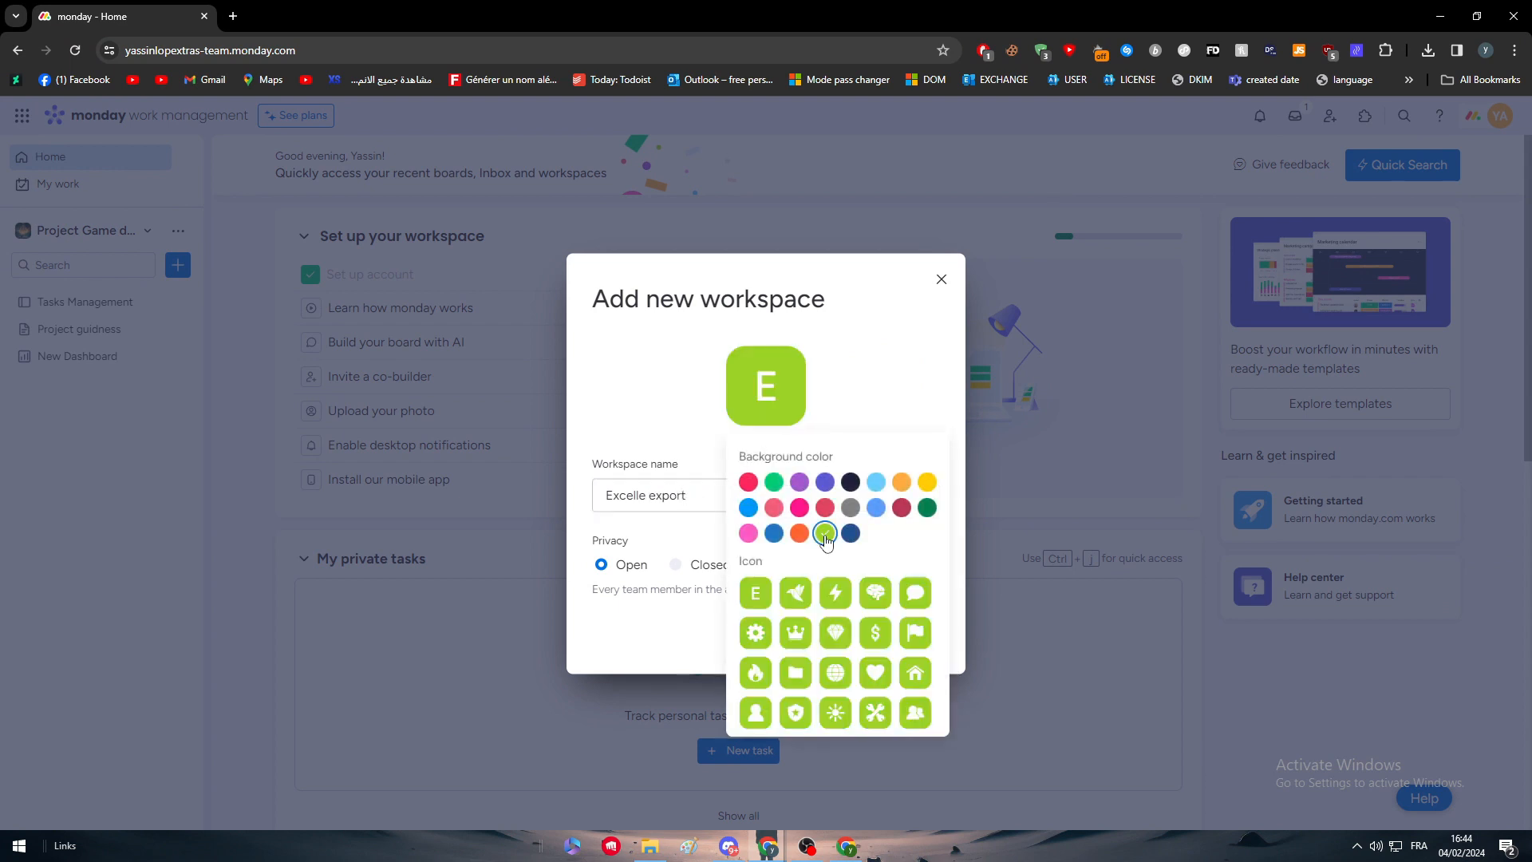
pyautogui.click(927, 508)
pyautogui.click(885, 403)
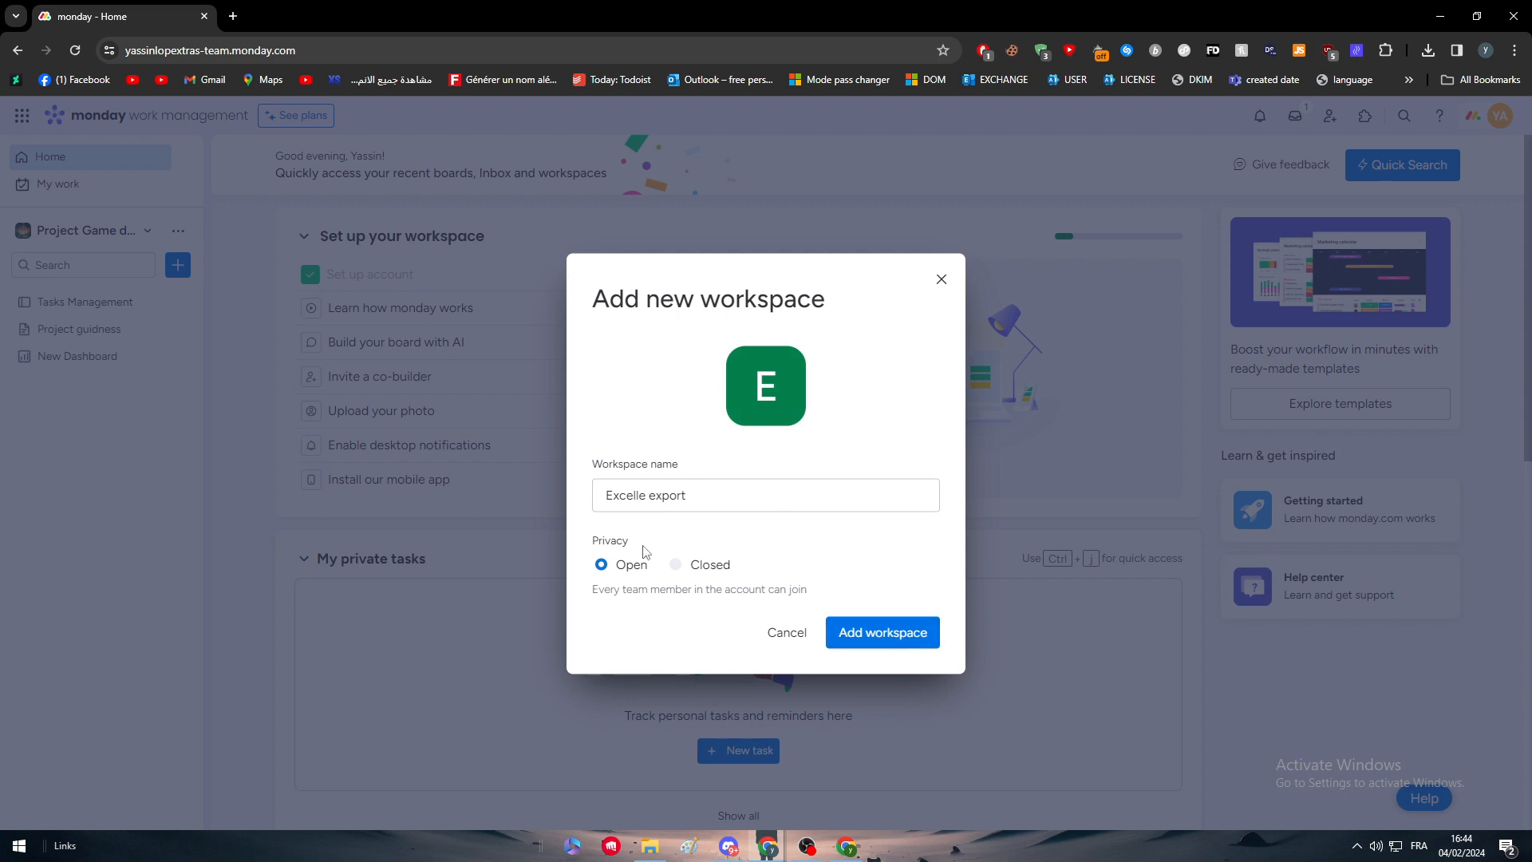
pyautogui.click(879, 635)
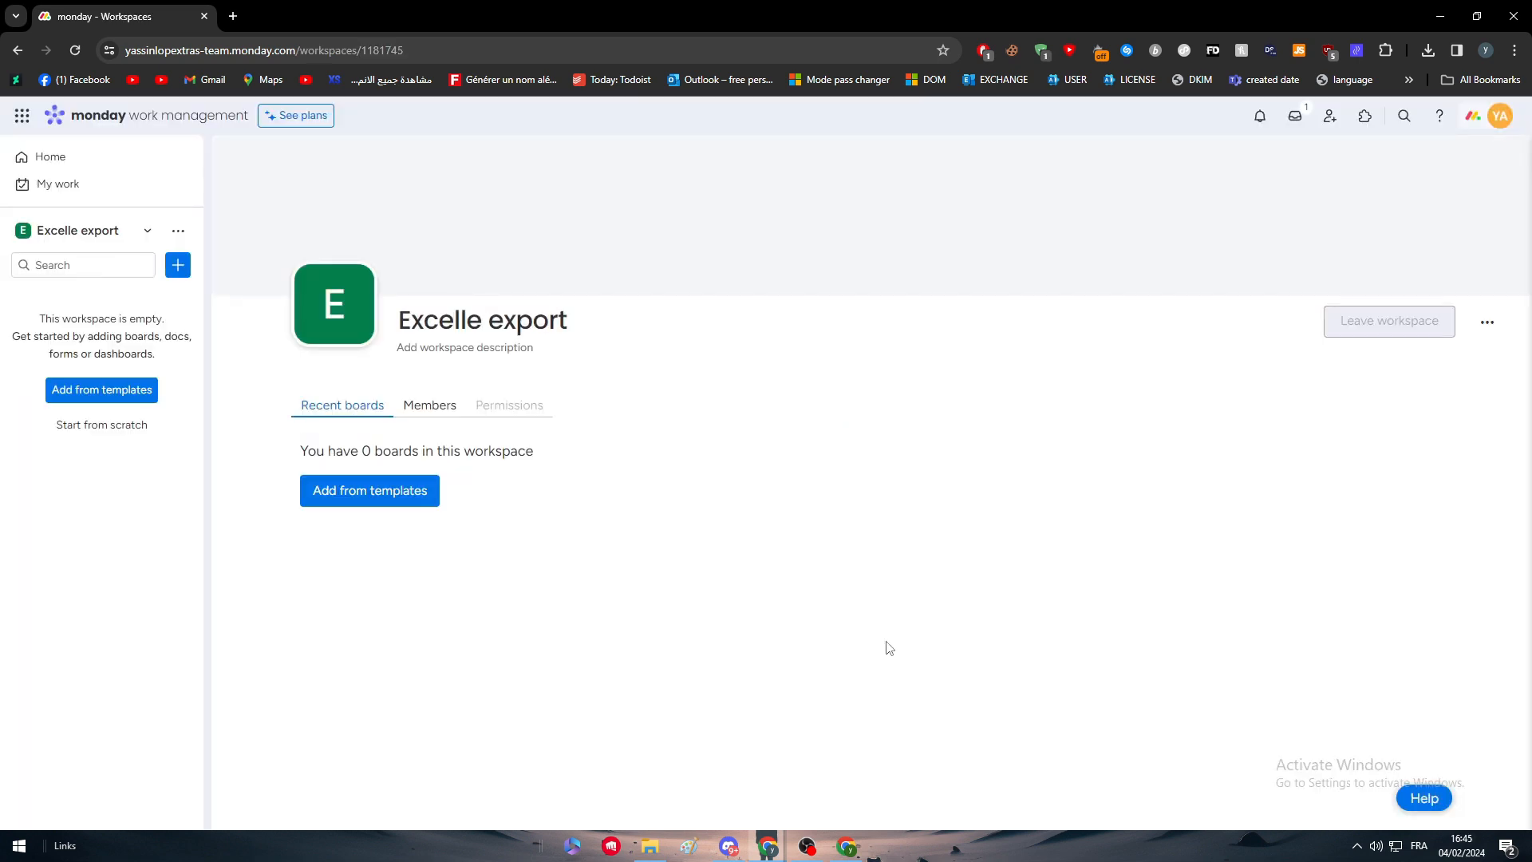
# Create a Main board named "Excelle" in the Excelle export workspace, managing Items
pyautogui.click(177, 267)
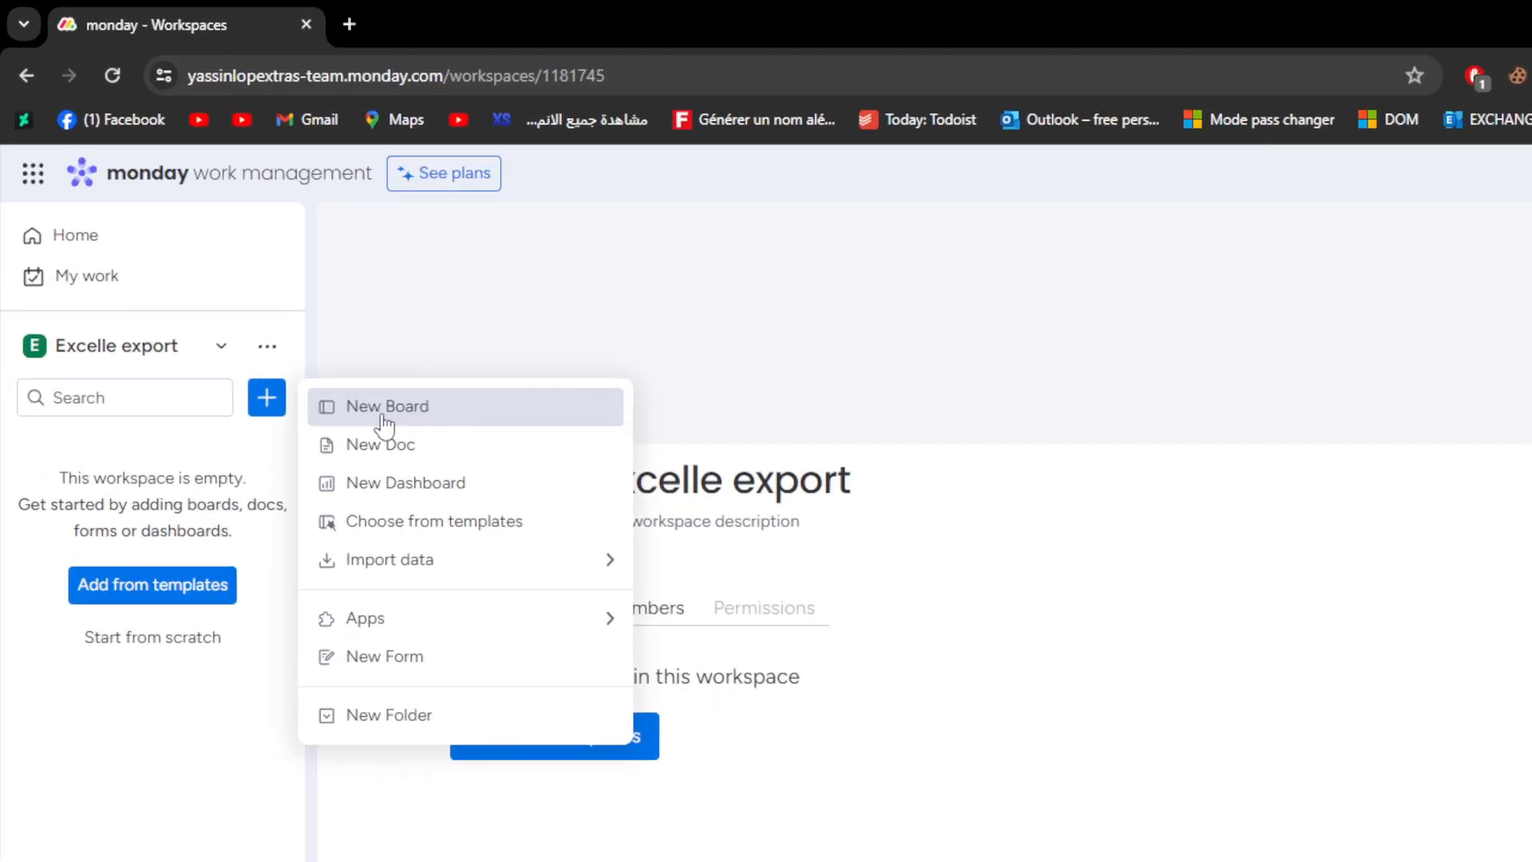
pyautogui.click(248, 274)
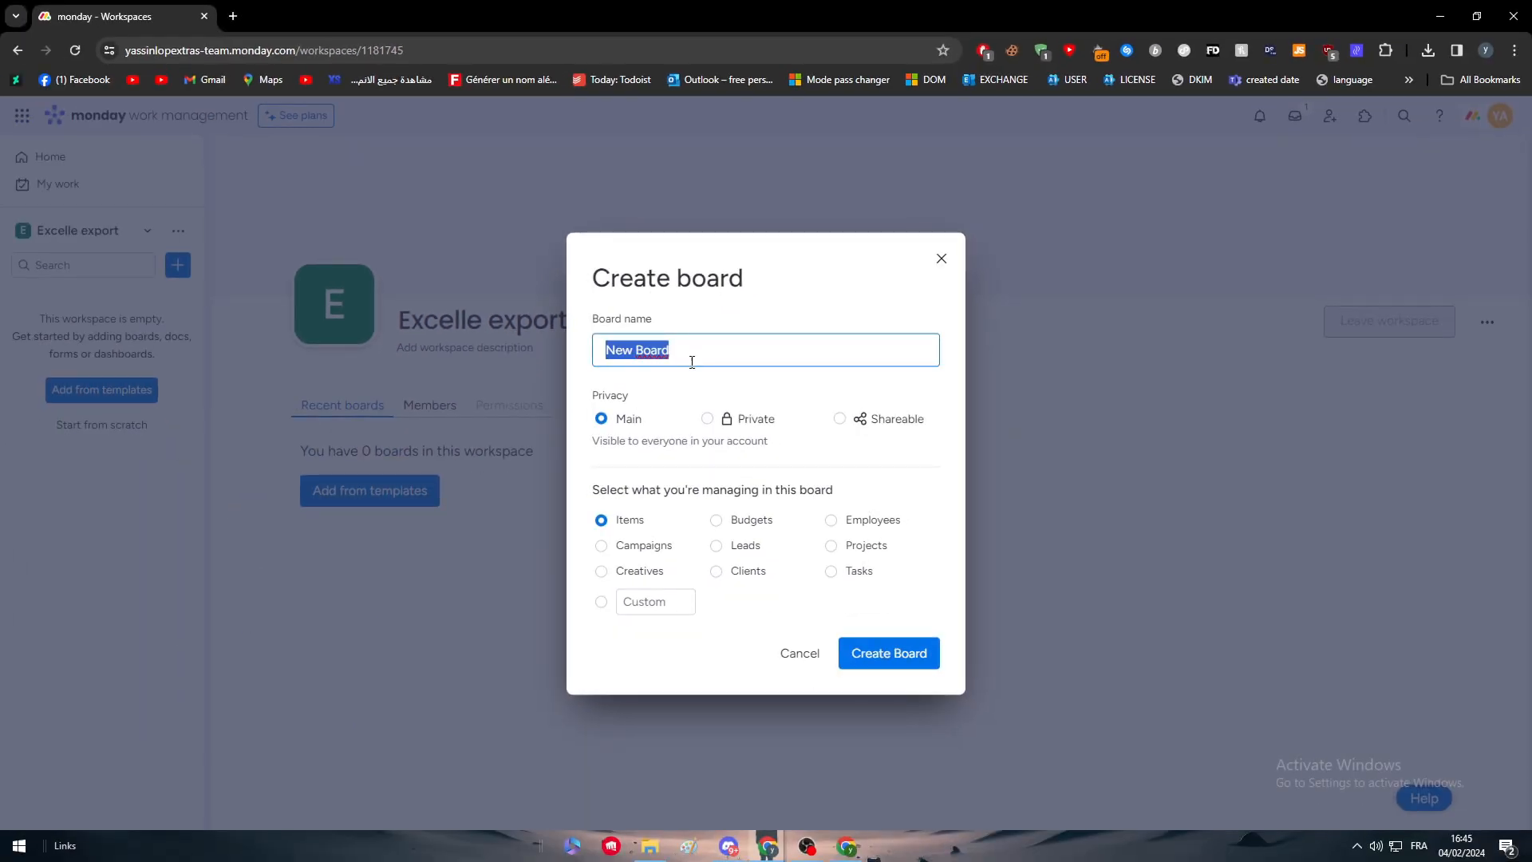
pyautogui.write('Excelle')
pyautogui.press('Return')
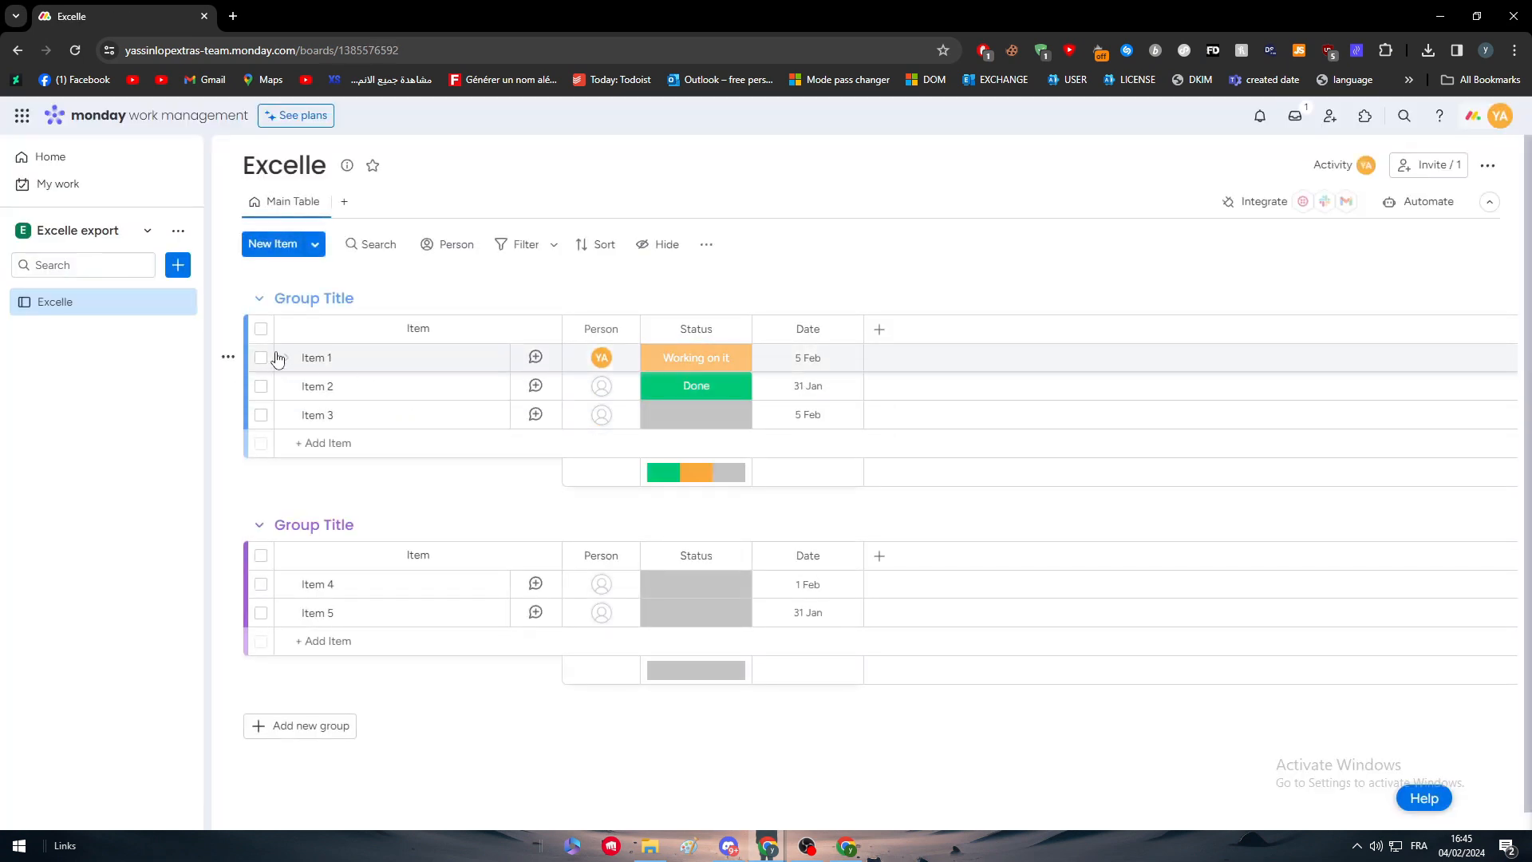
# Rename the three items in the first group with sample first names
pyautogui.doubleClick(315, 358)
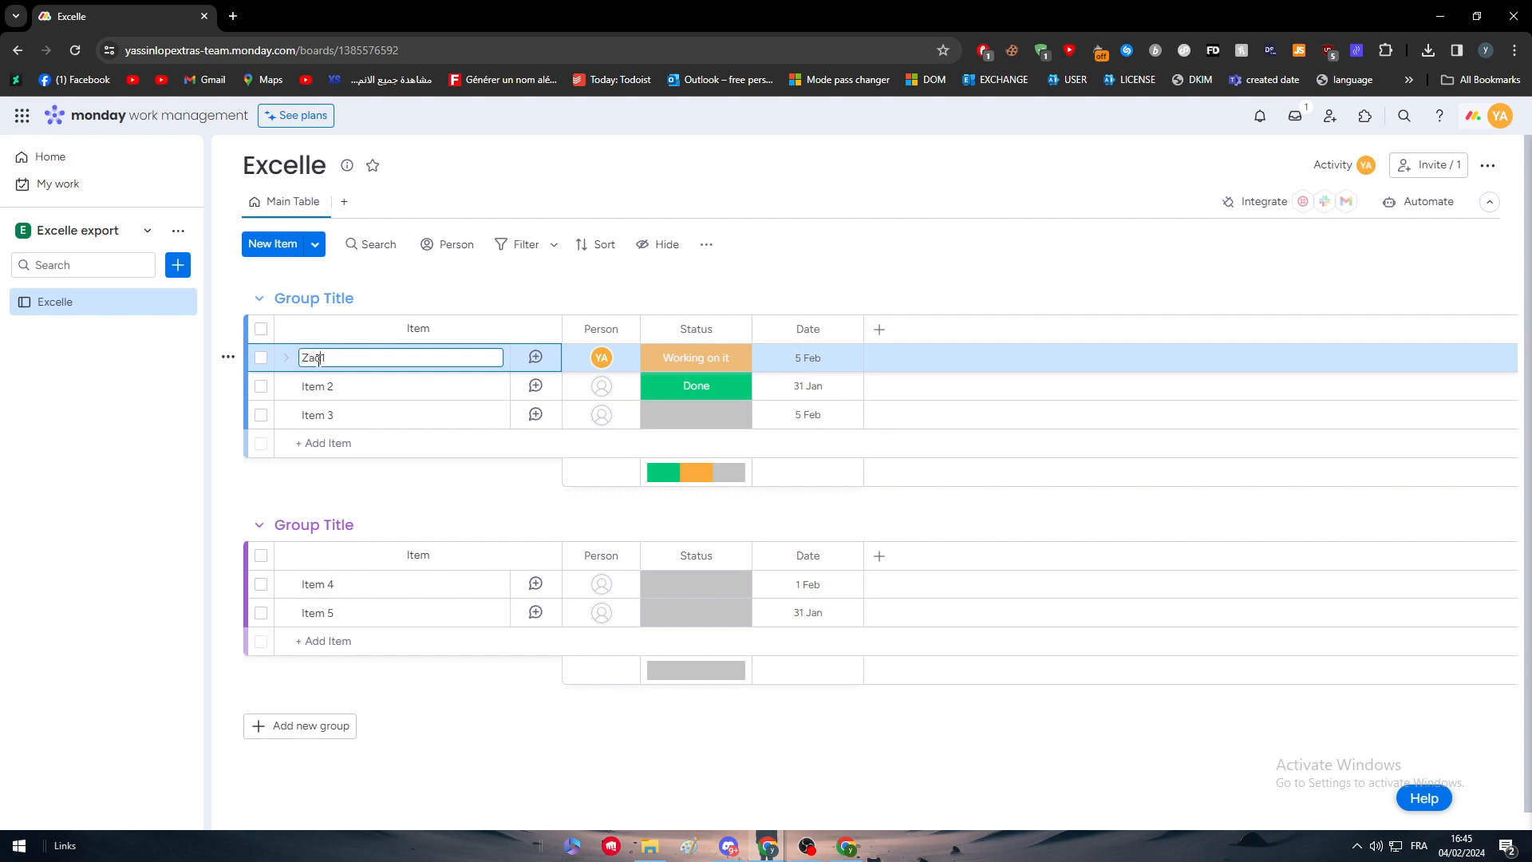
pyautogui.doubleClick(322, 385)
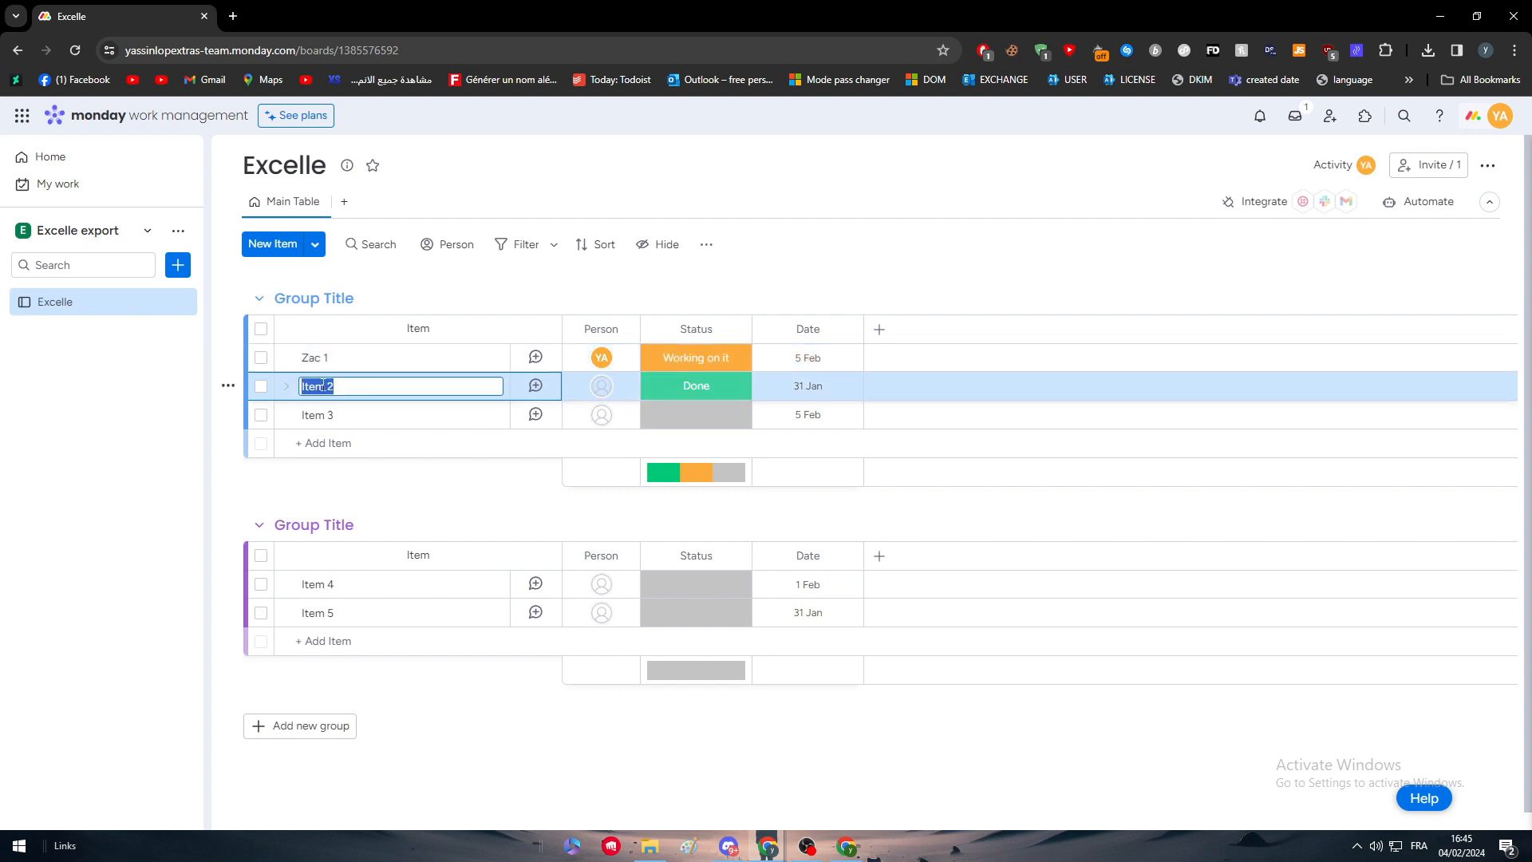
pyautogui.write('Alex')
pyautogui.doubleClick(315, 413)
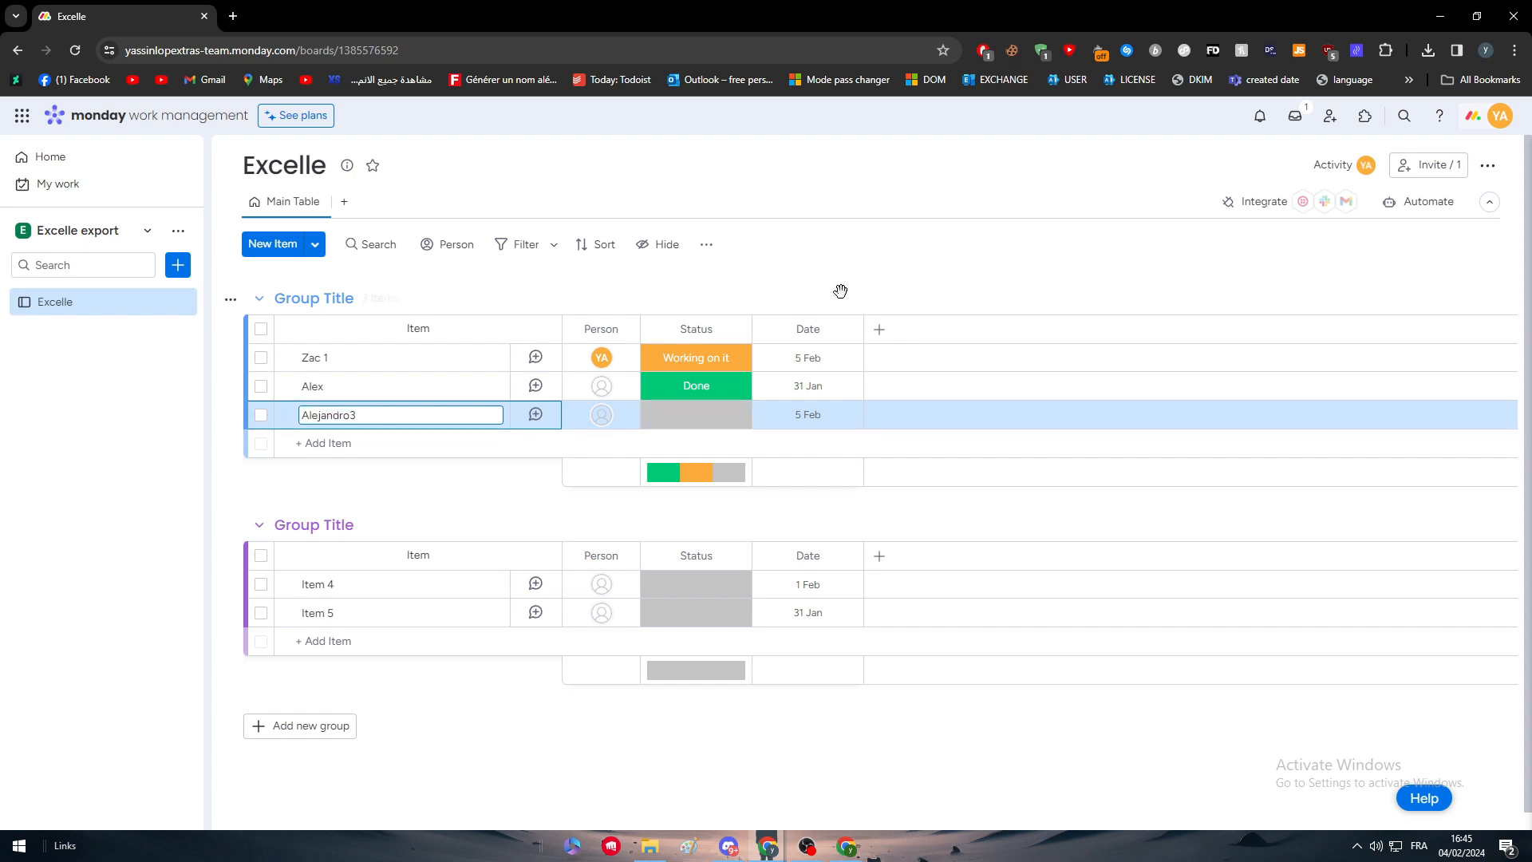
pyautogui.press('Return')
# Add a Priority column and set the first group's first item to Medium and its second item to Low
pyautogui.click(879, 328)
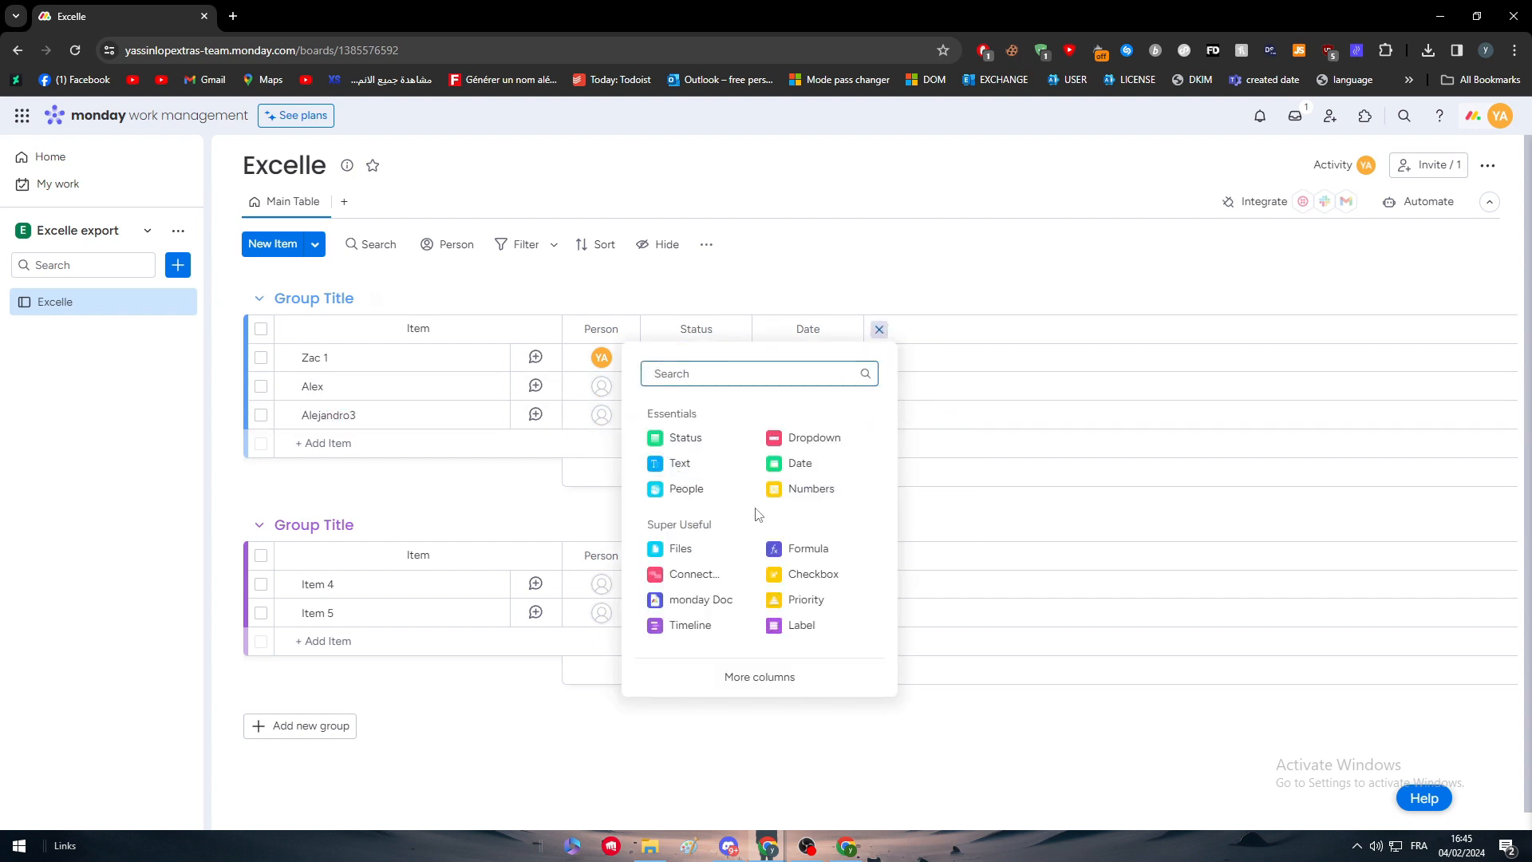
pyautogui.click(792, 609)
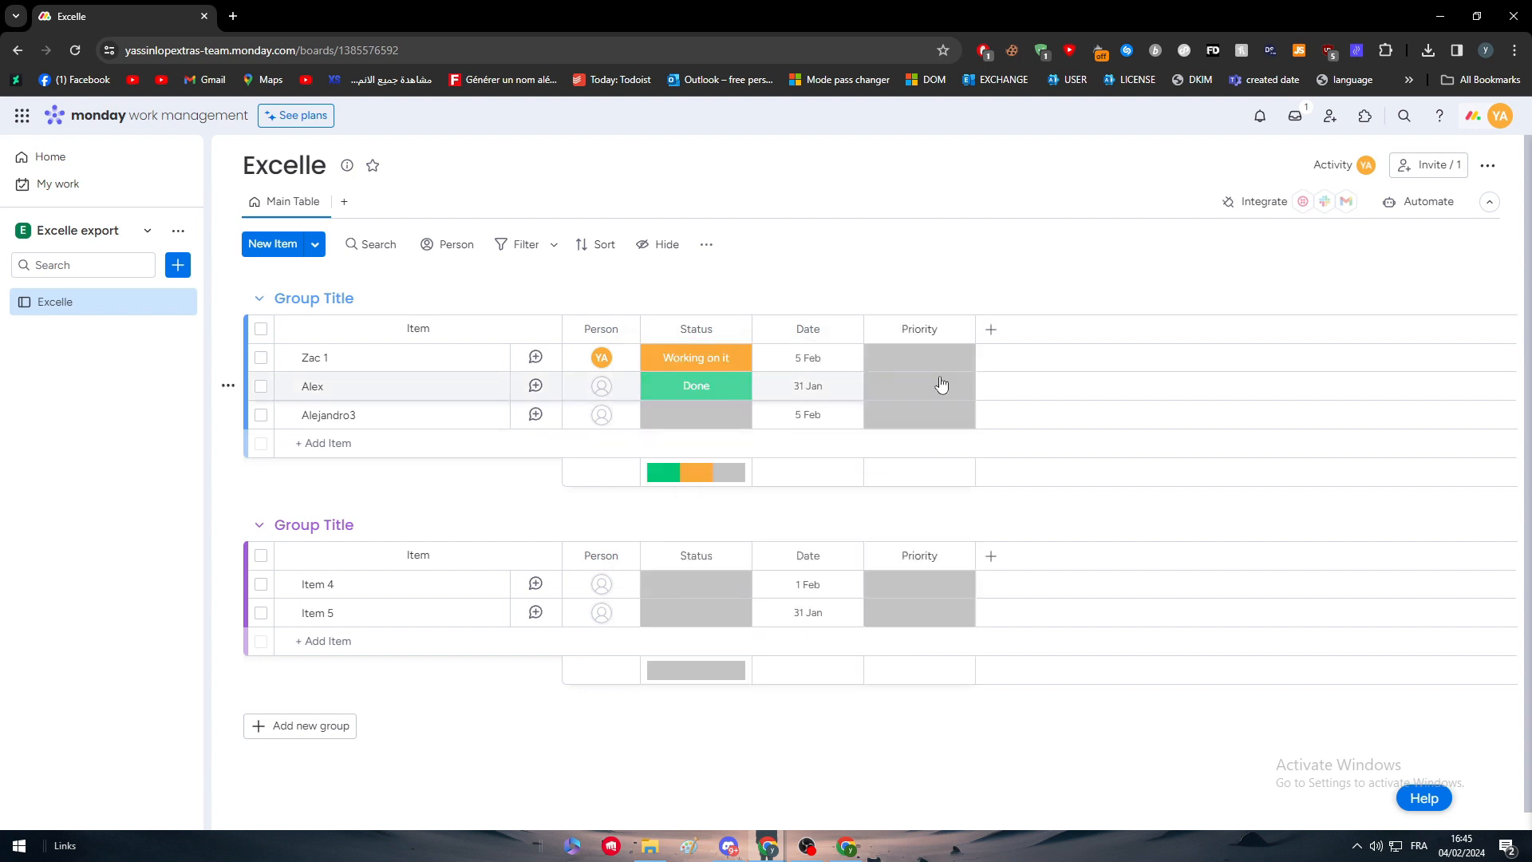
pyautogui.click(962, 358)
pyautogui.click(931, 476)
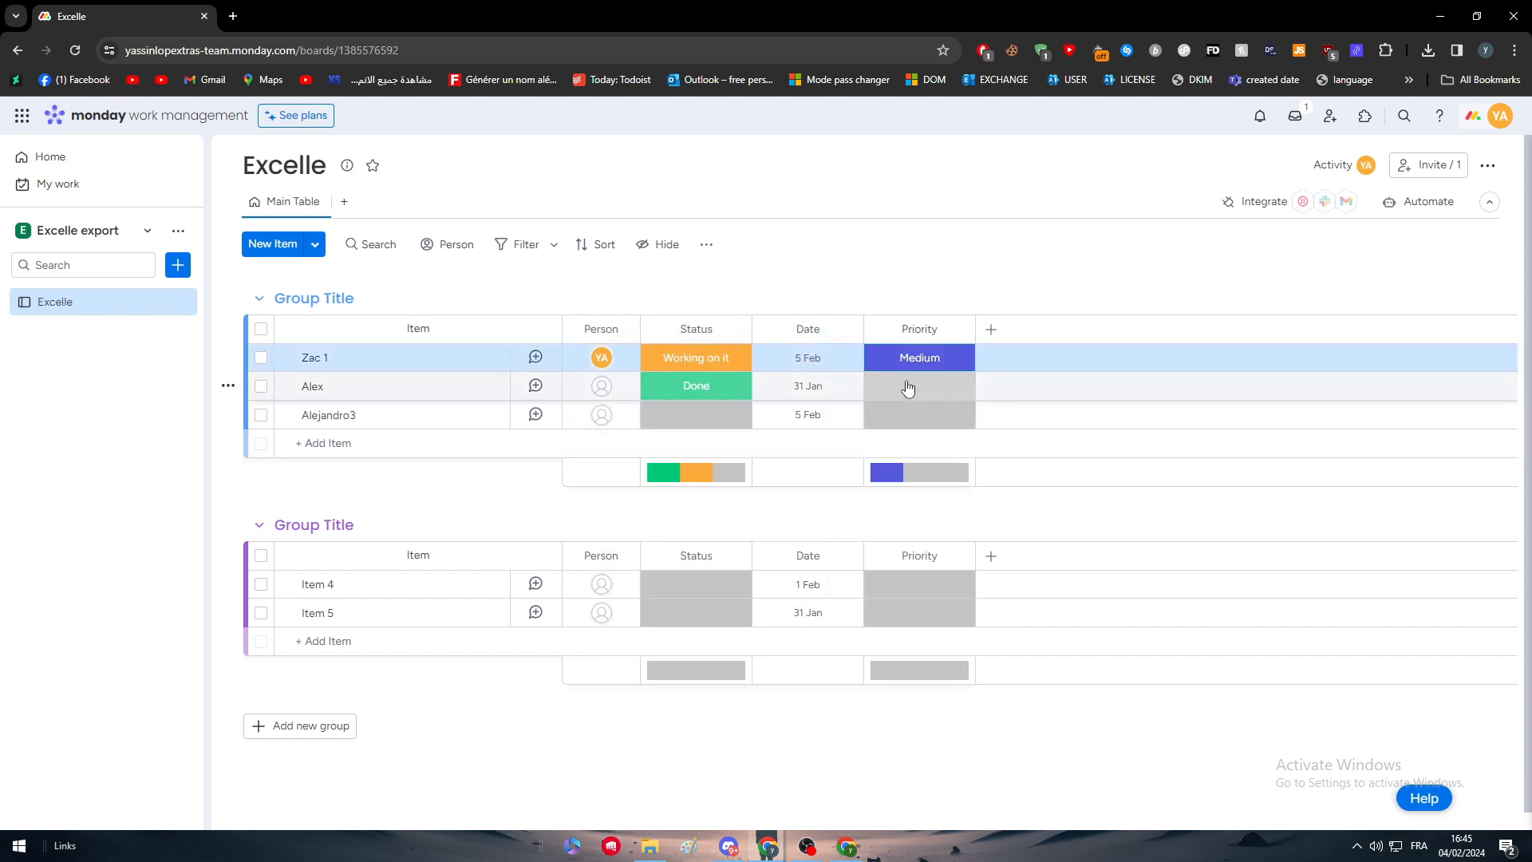
pyautogui.click(909, 387)
pyautogui.click(916, 530)
# Set the third item's priority to Critical and its status to Stuck
pyautogui.click(924, 415)
pyautogui.click(920, 465)
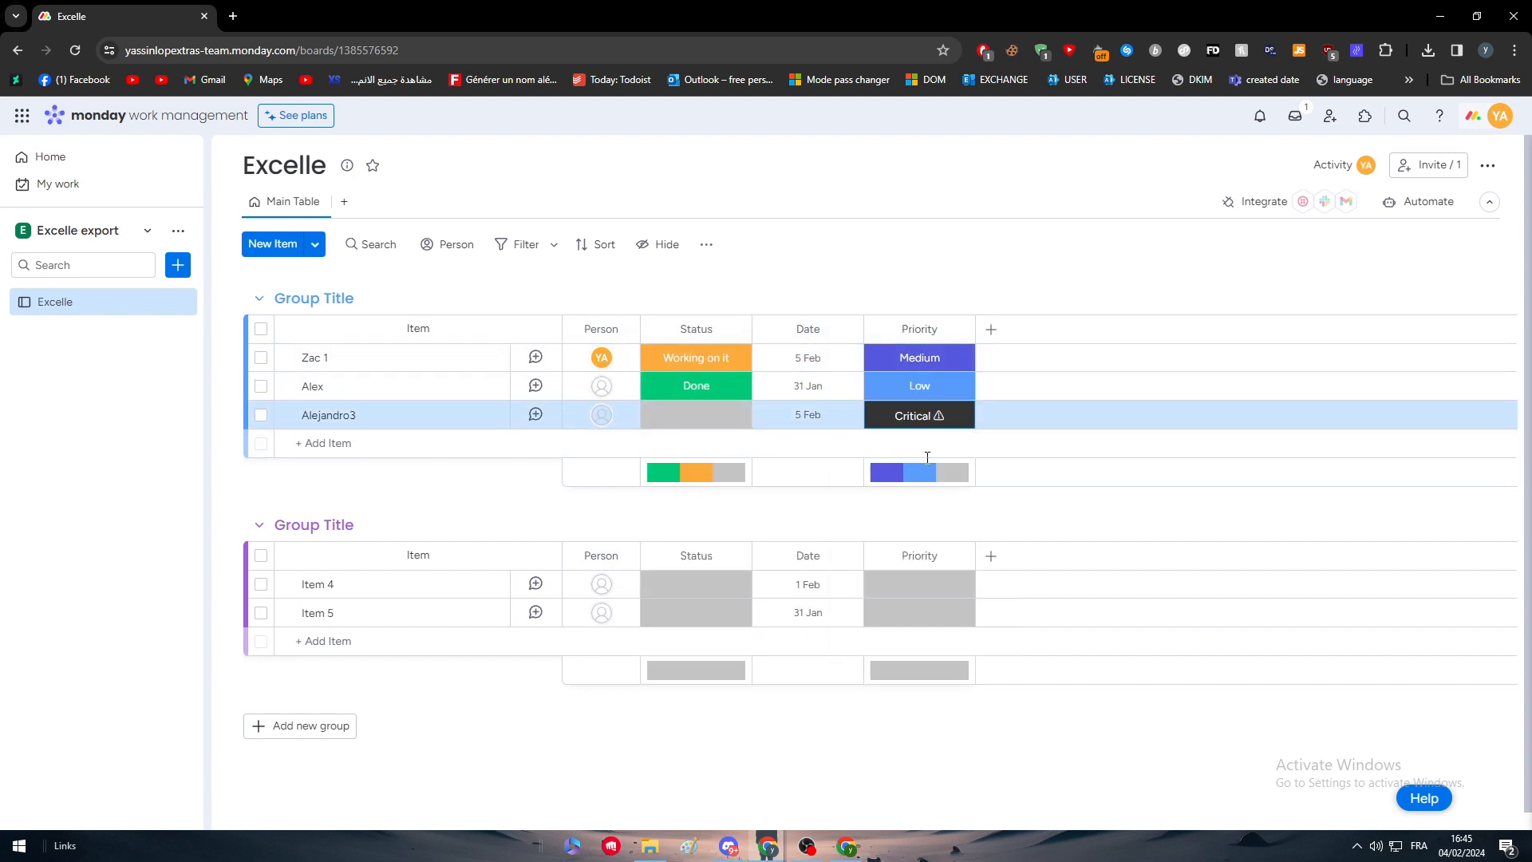
pyautogui.click(670, 417)
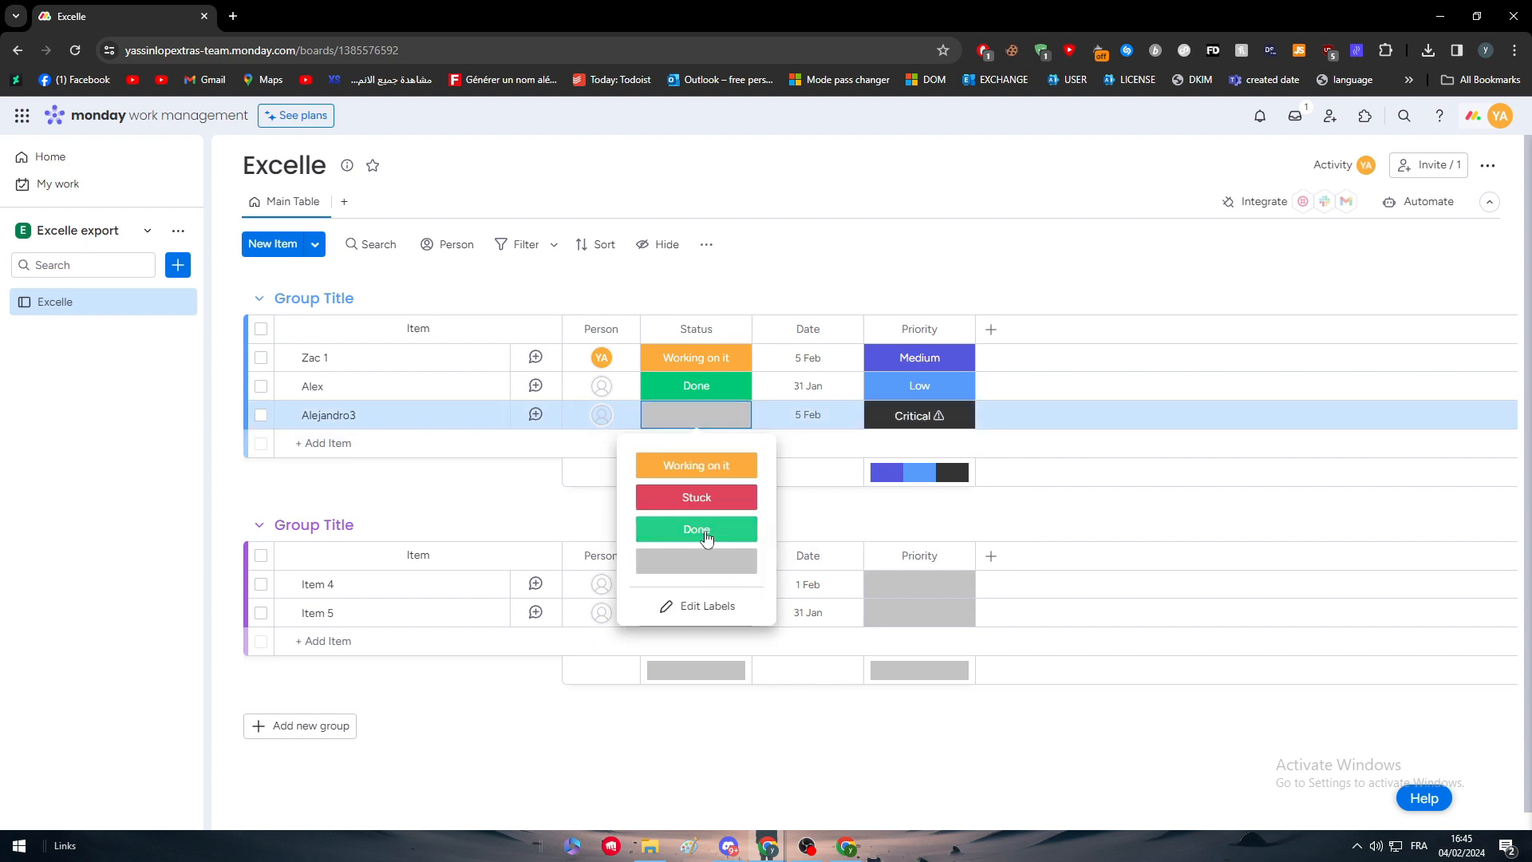
pyautogui.click(686, 497)
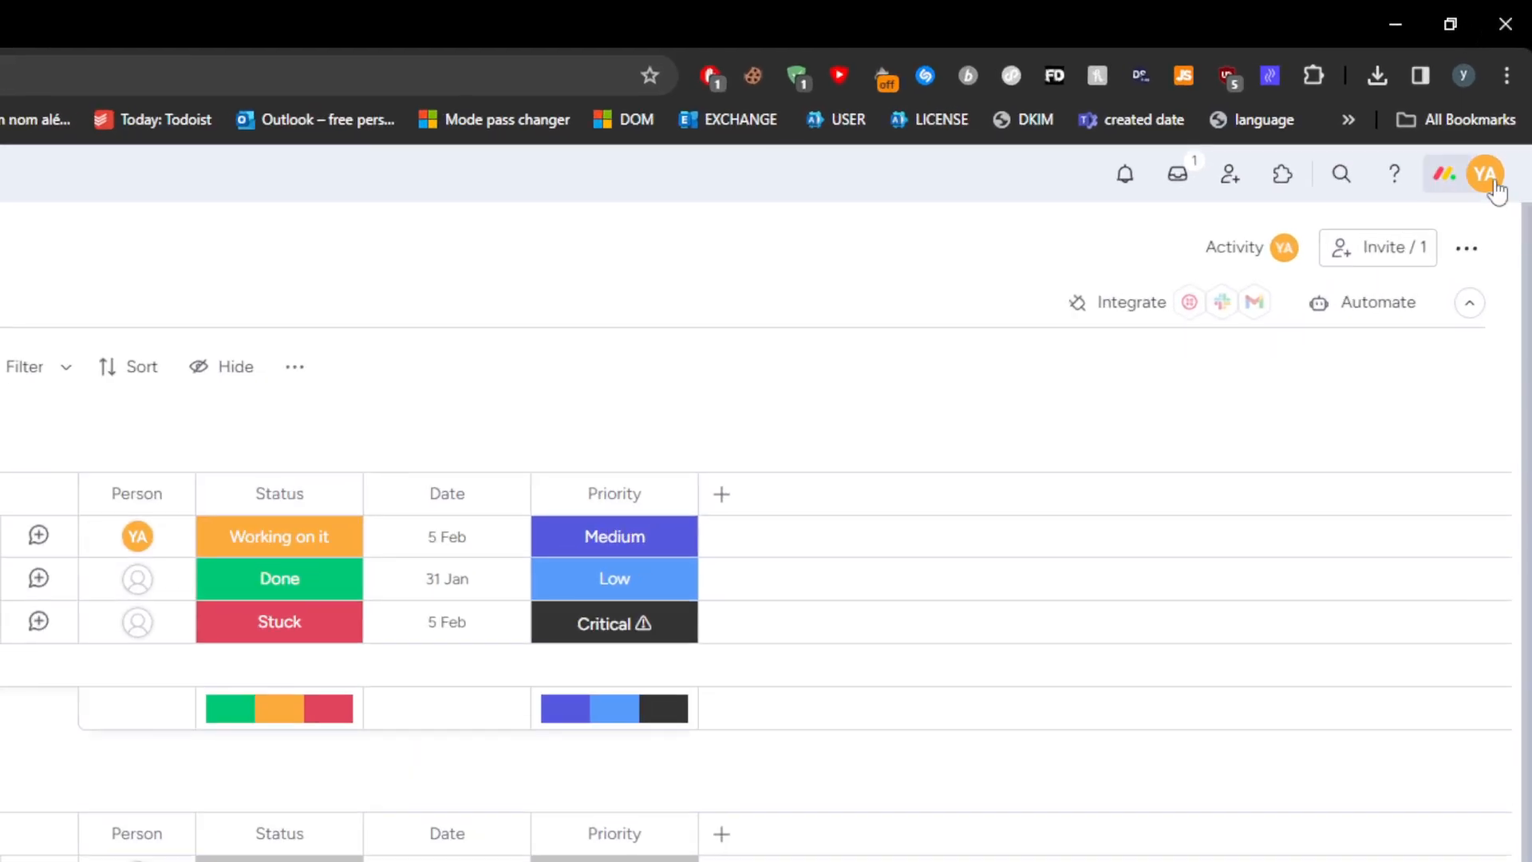
# Search the app marketplace for "excel"
pyautogui.click(1506, 122)
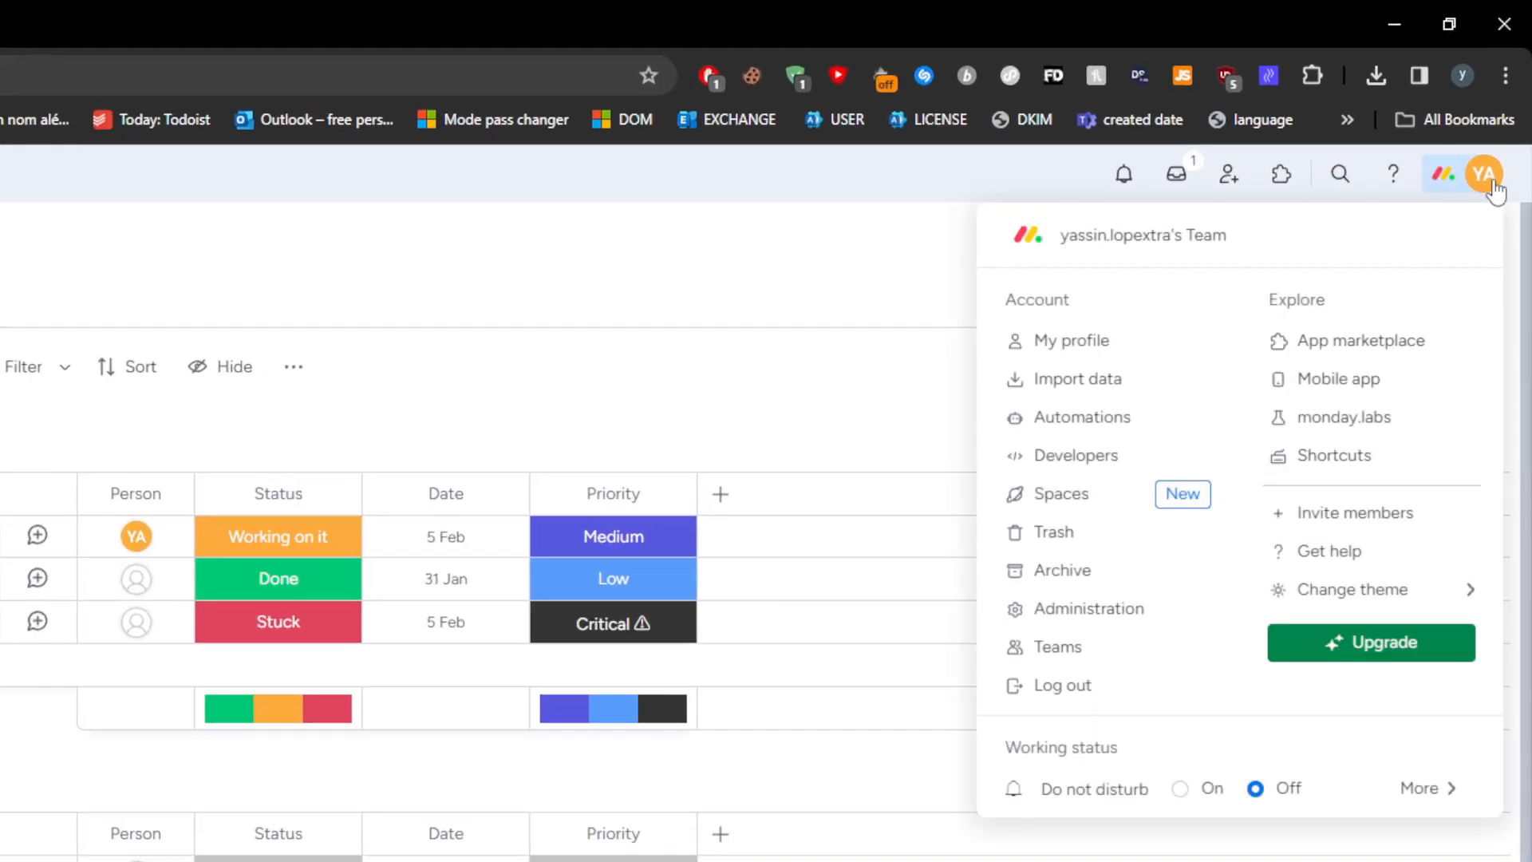
pyautogui.click(1339, 341)
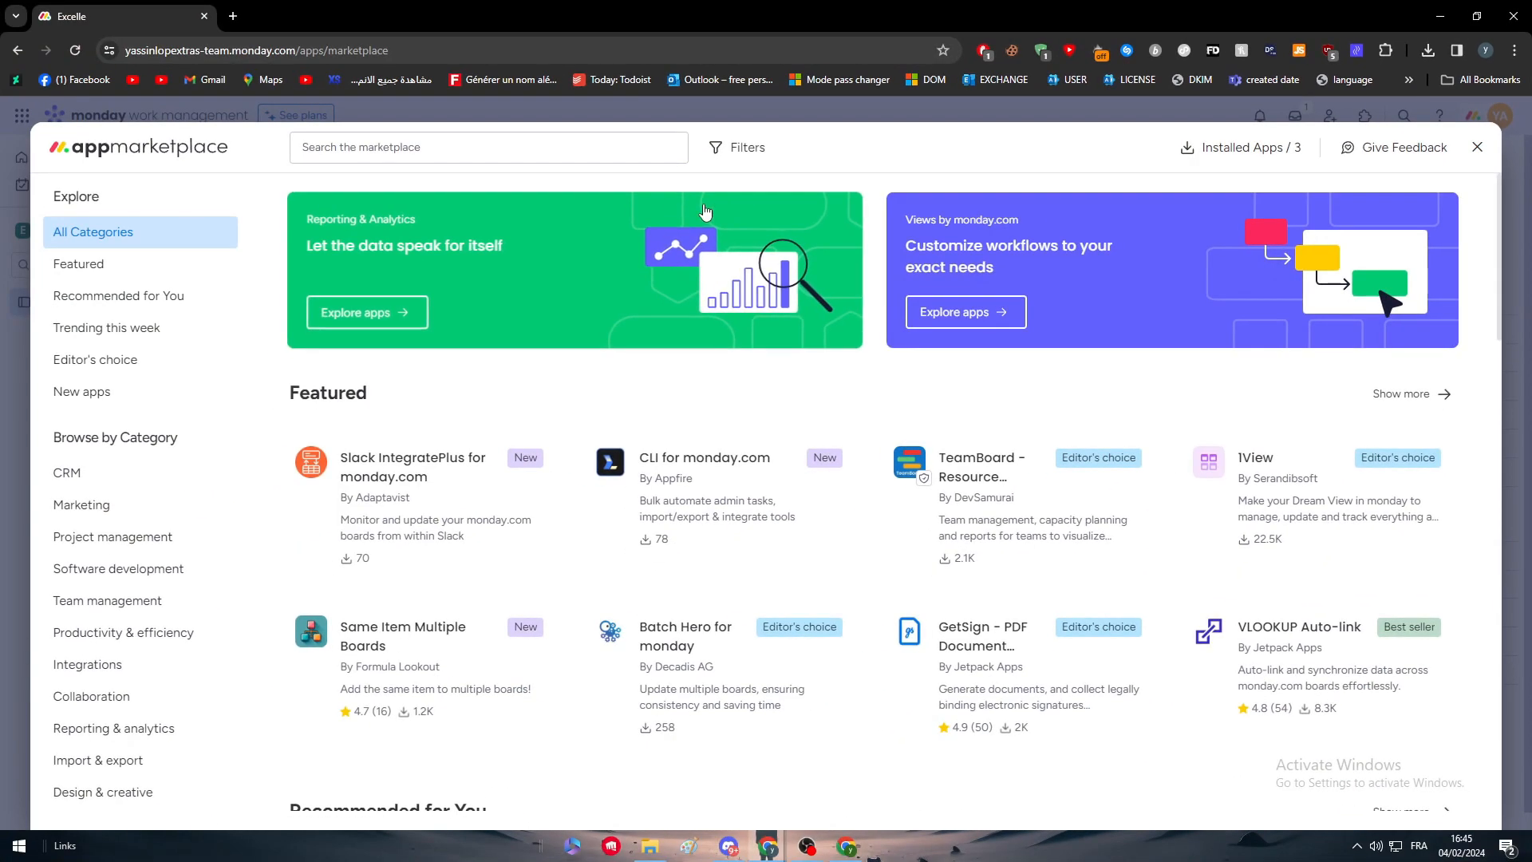
pyautogui.click(129, 240)
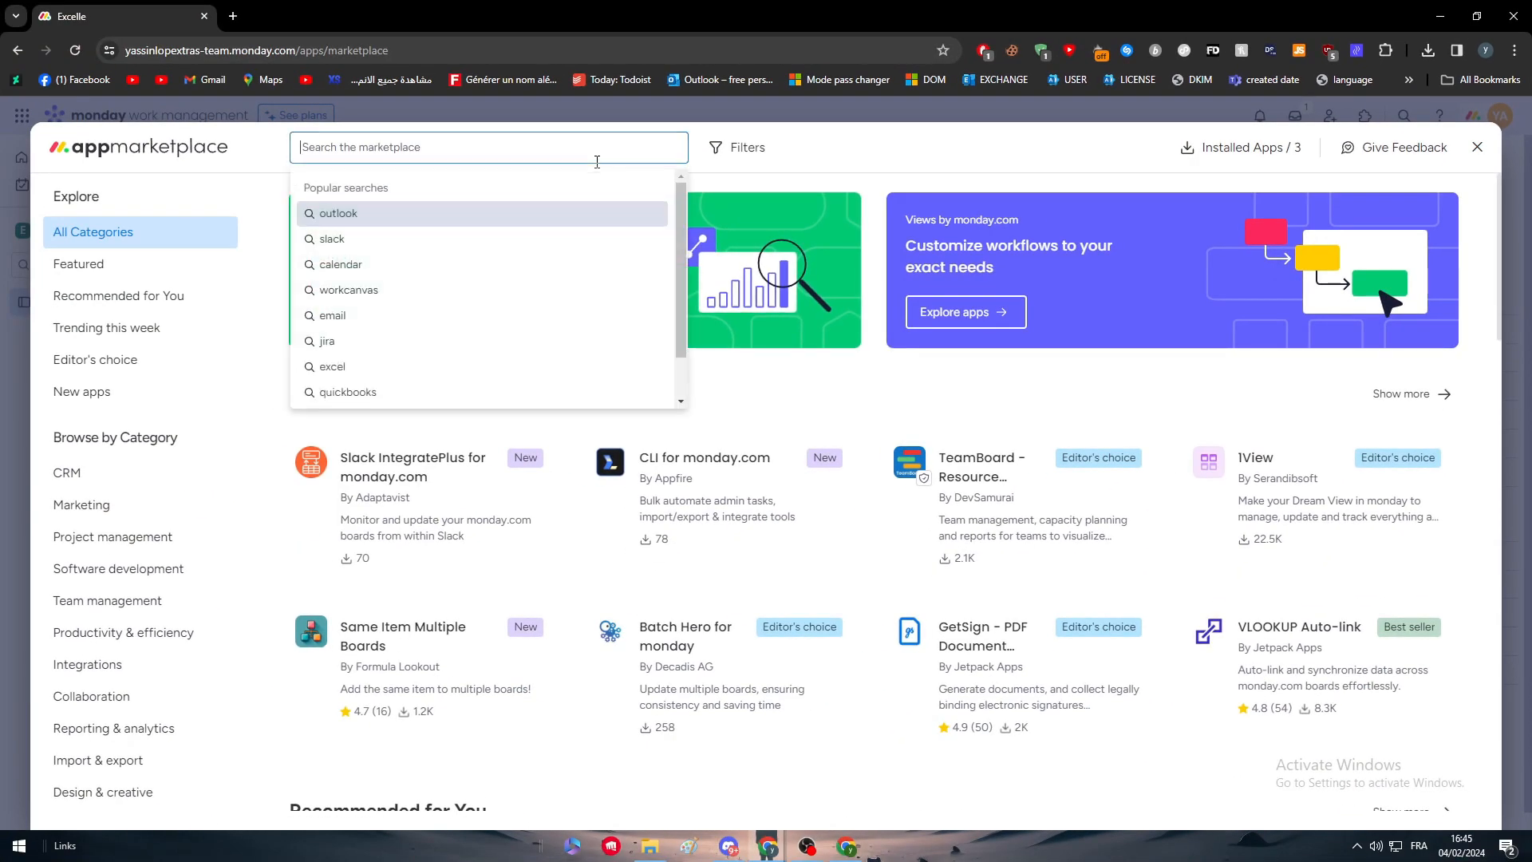
pyautogui.write('exc')
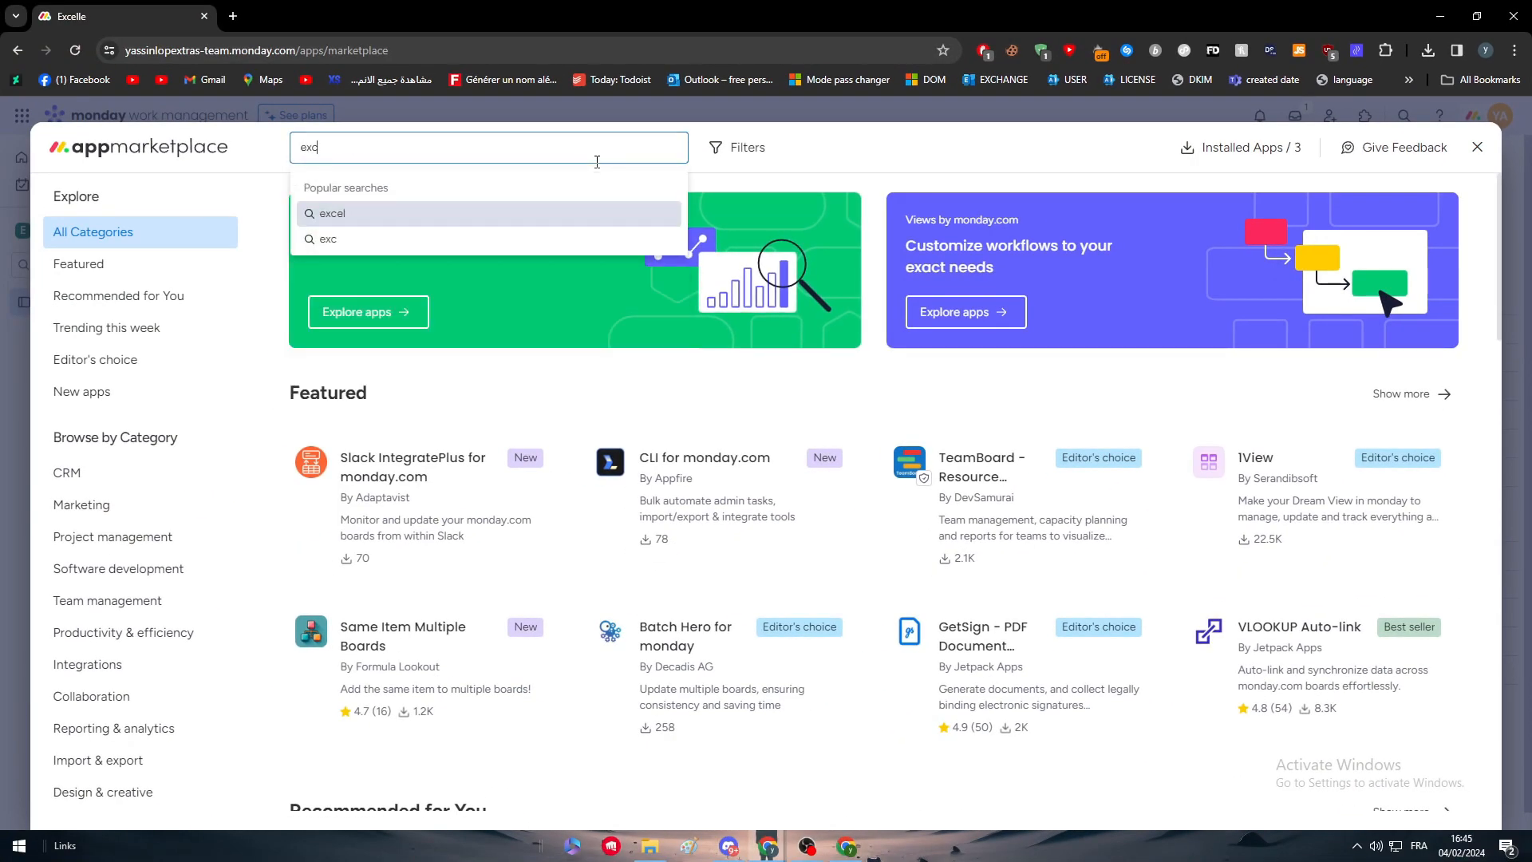
pyautogui.write('el')
pyautogui.press('Return')
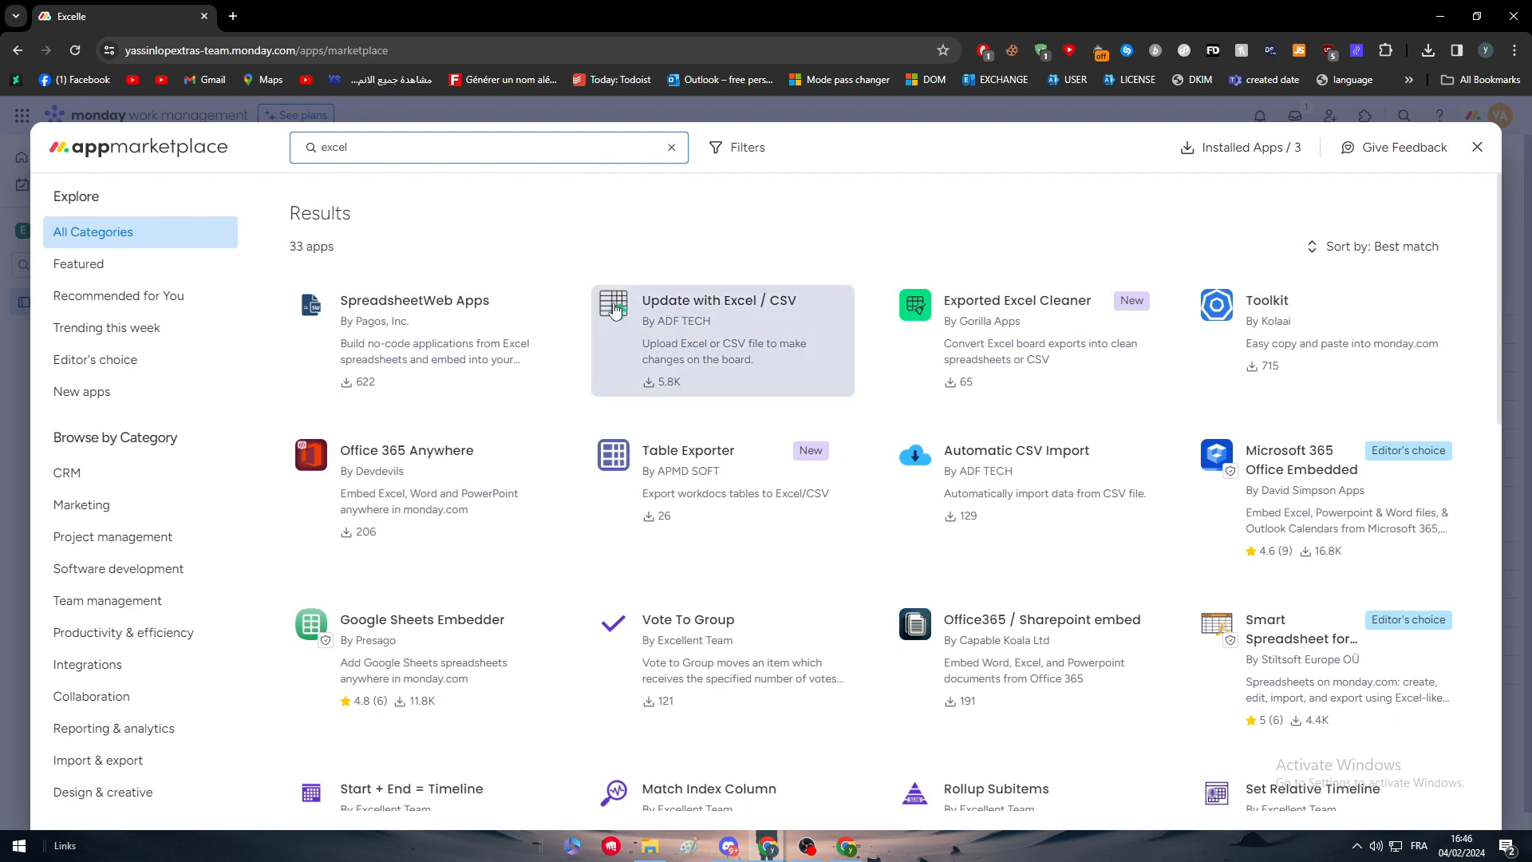
# Read through the SpreadsheetWeb Apps listing, and close the marketplace
pyautogui.click(429, 336)
pyautogui.scroll(-2, 754, 369)
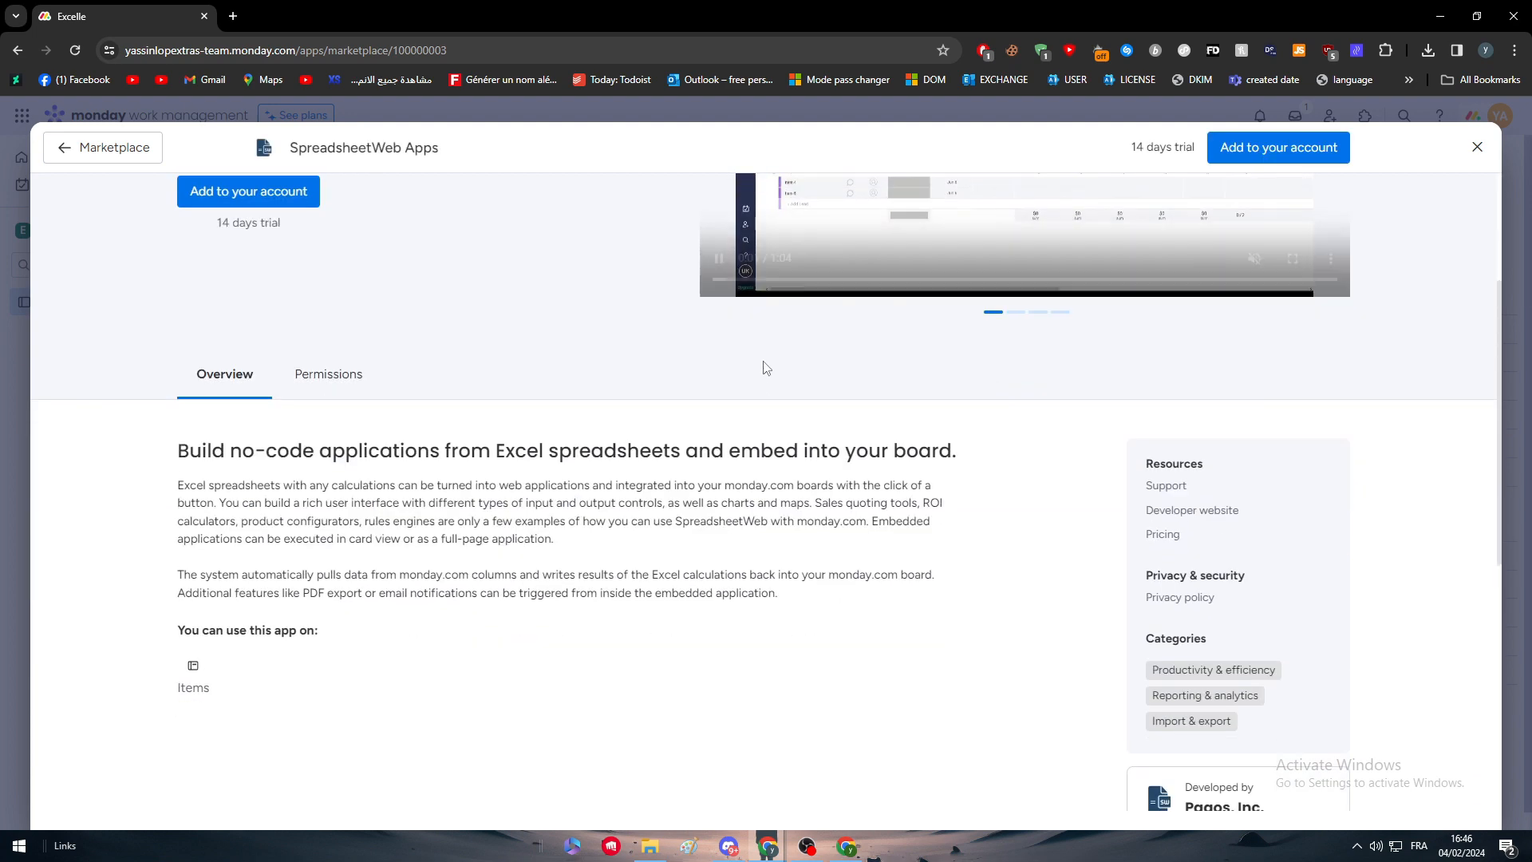
pyautogui.scroll(-3, 386, 476)
pyautogui.scroll(2, 374, 449)
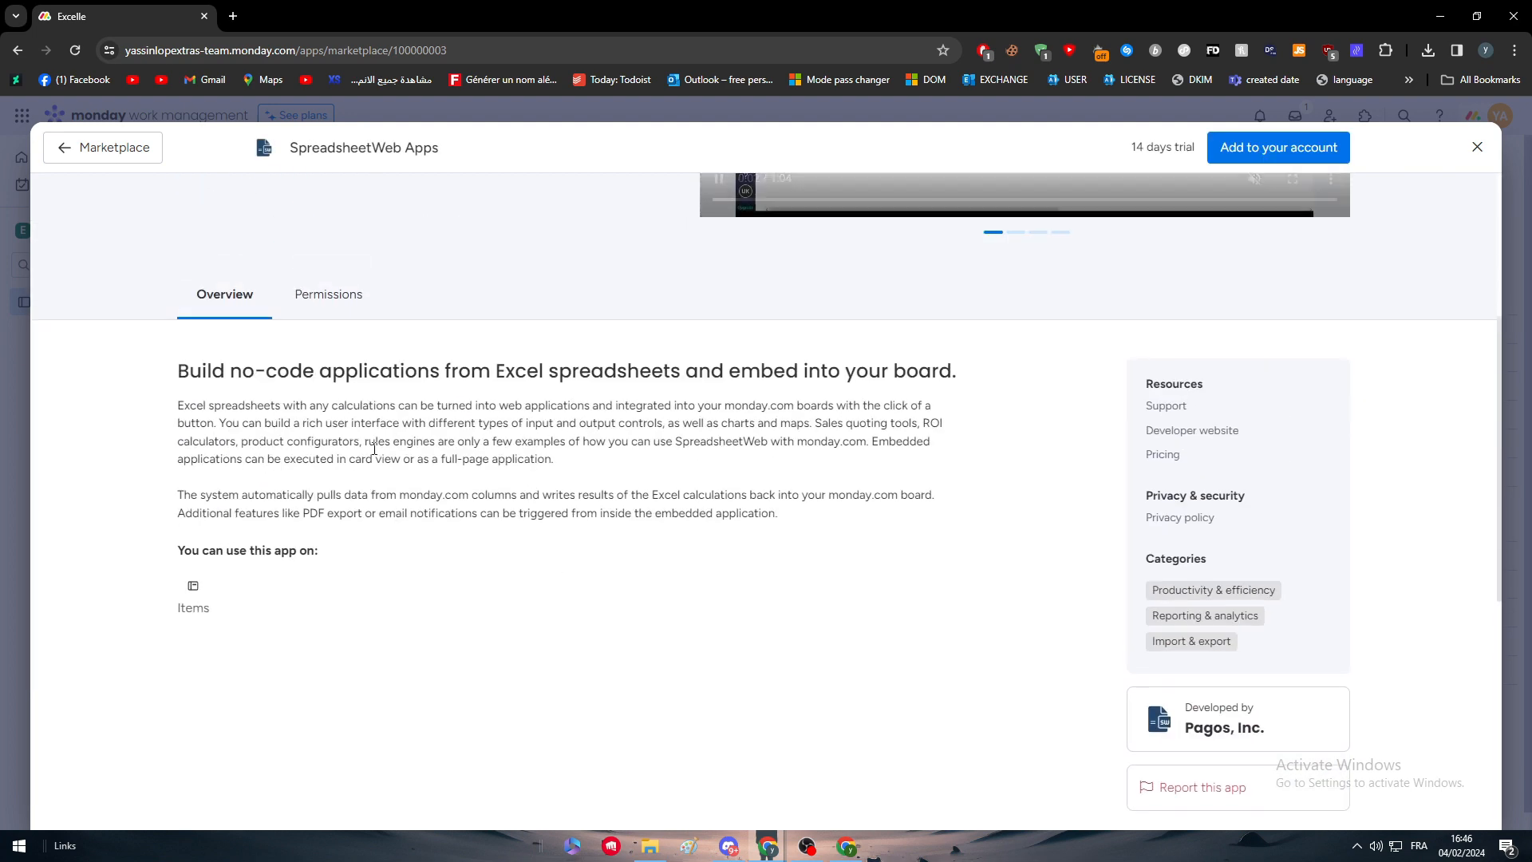
pyautogui.scroll(4, 1003, 484)
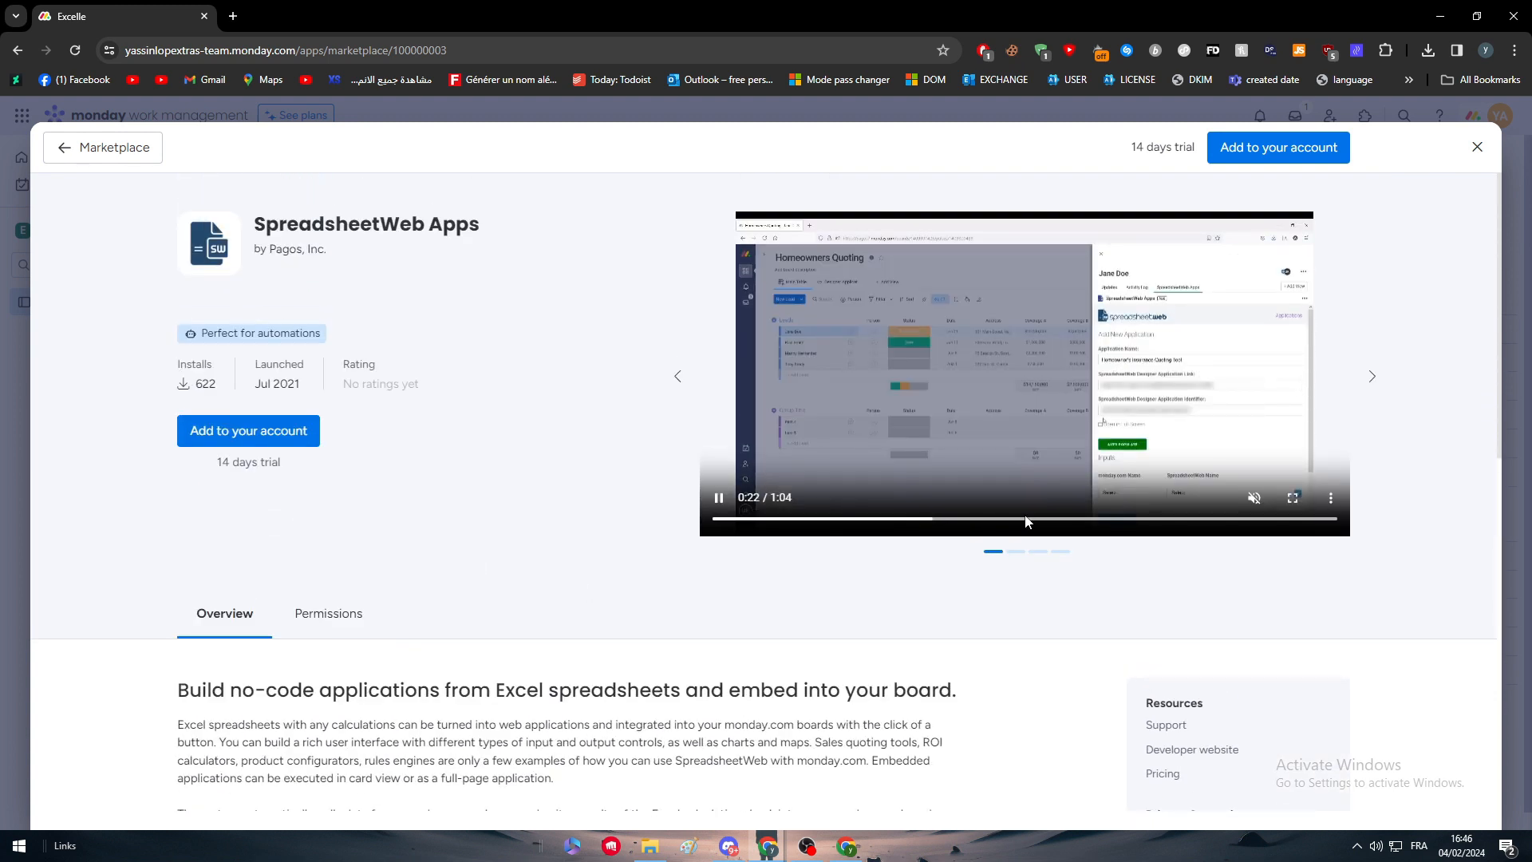
pyautogui.click(1478, 148)
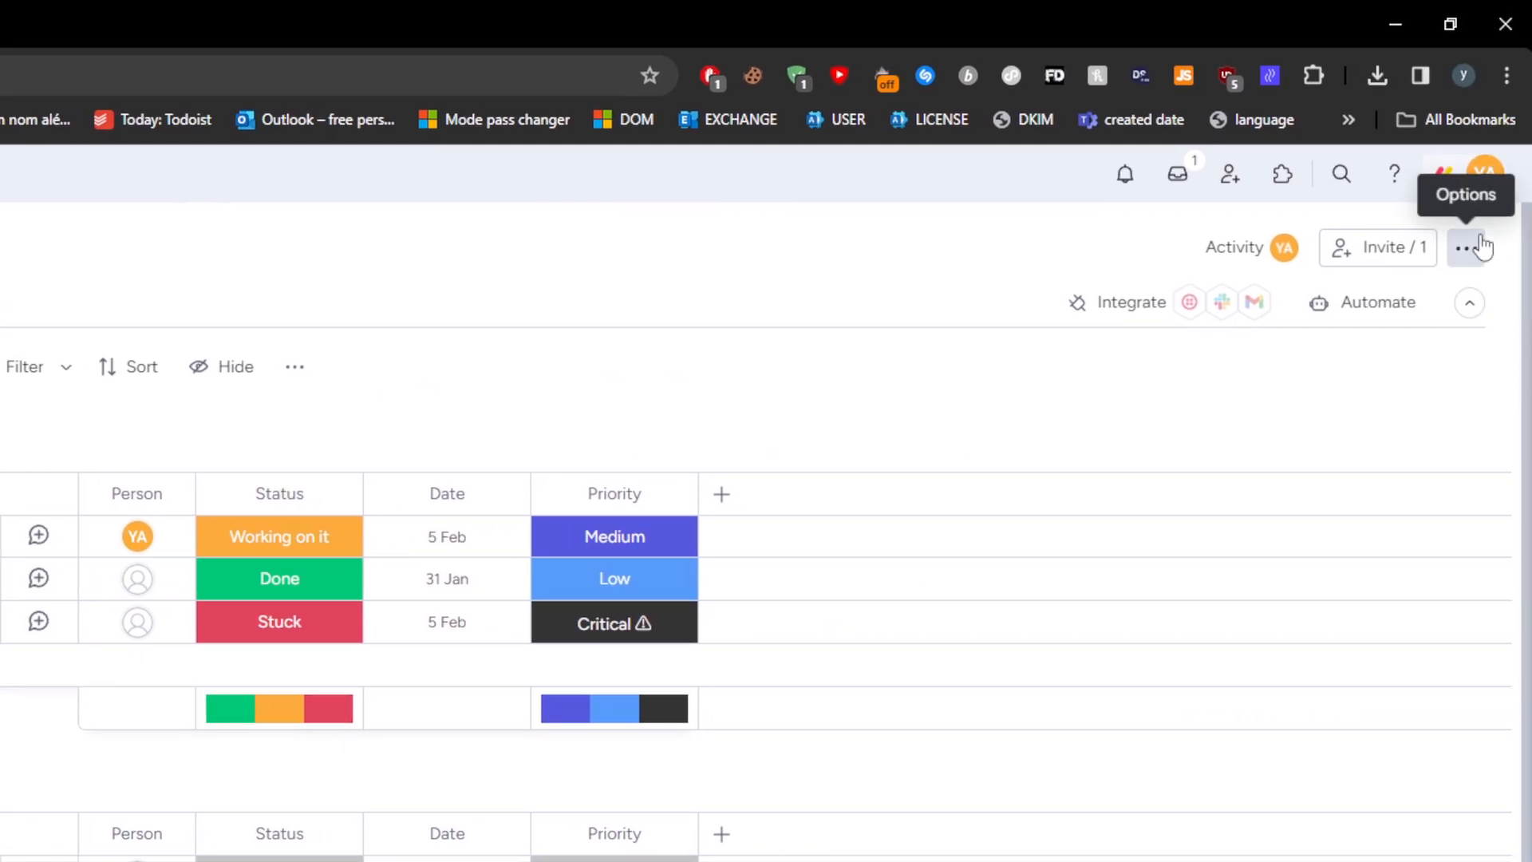
# Export the Excelle board to Excel without including updates or sending a copy by mail
pyautogui.click(1468, 249)
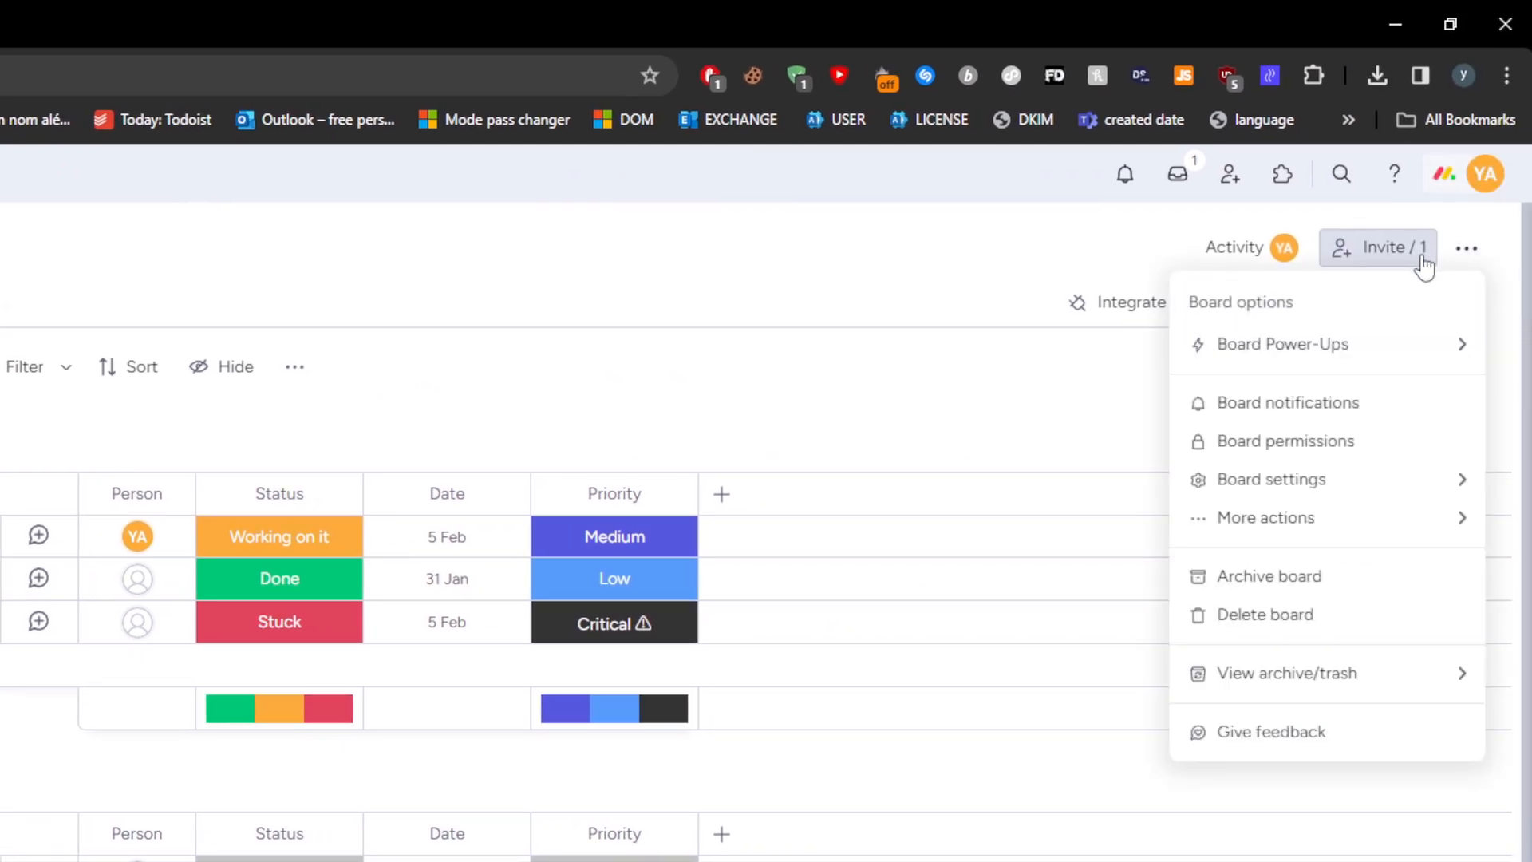
pyautogui.moveTo(1388, 520)
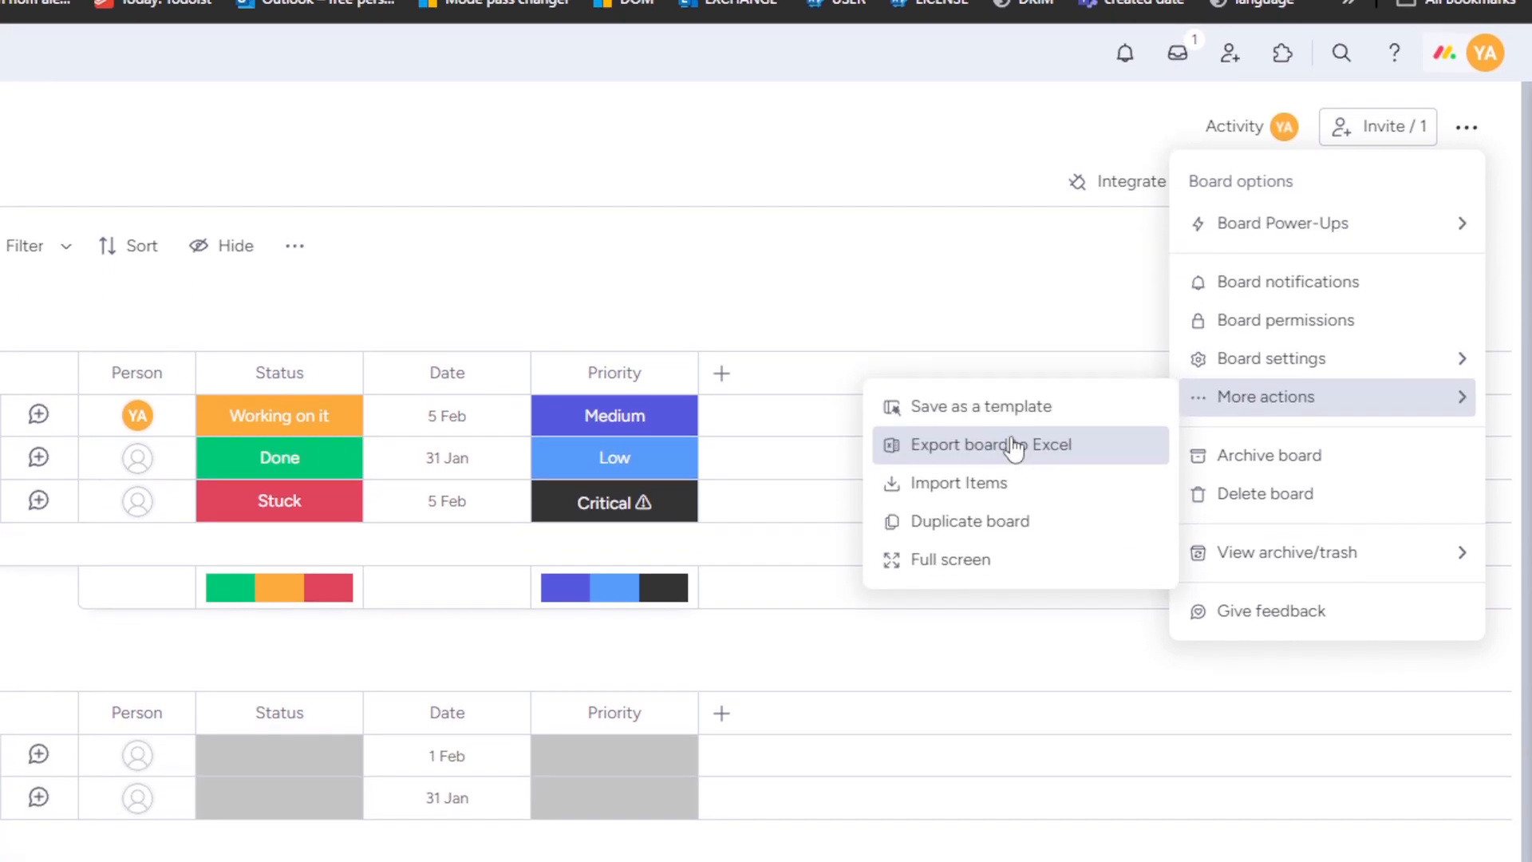
pyautogui.click(1013, 481)
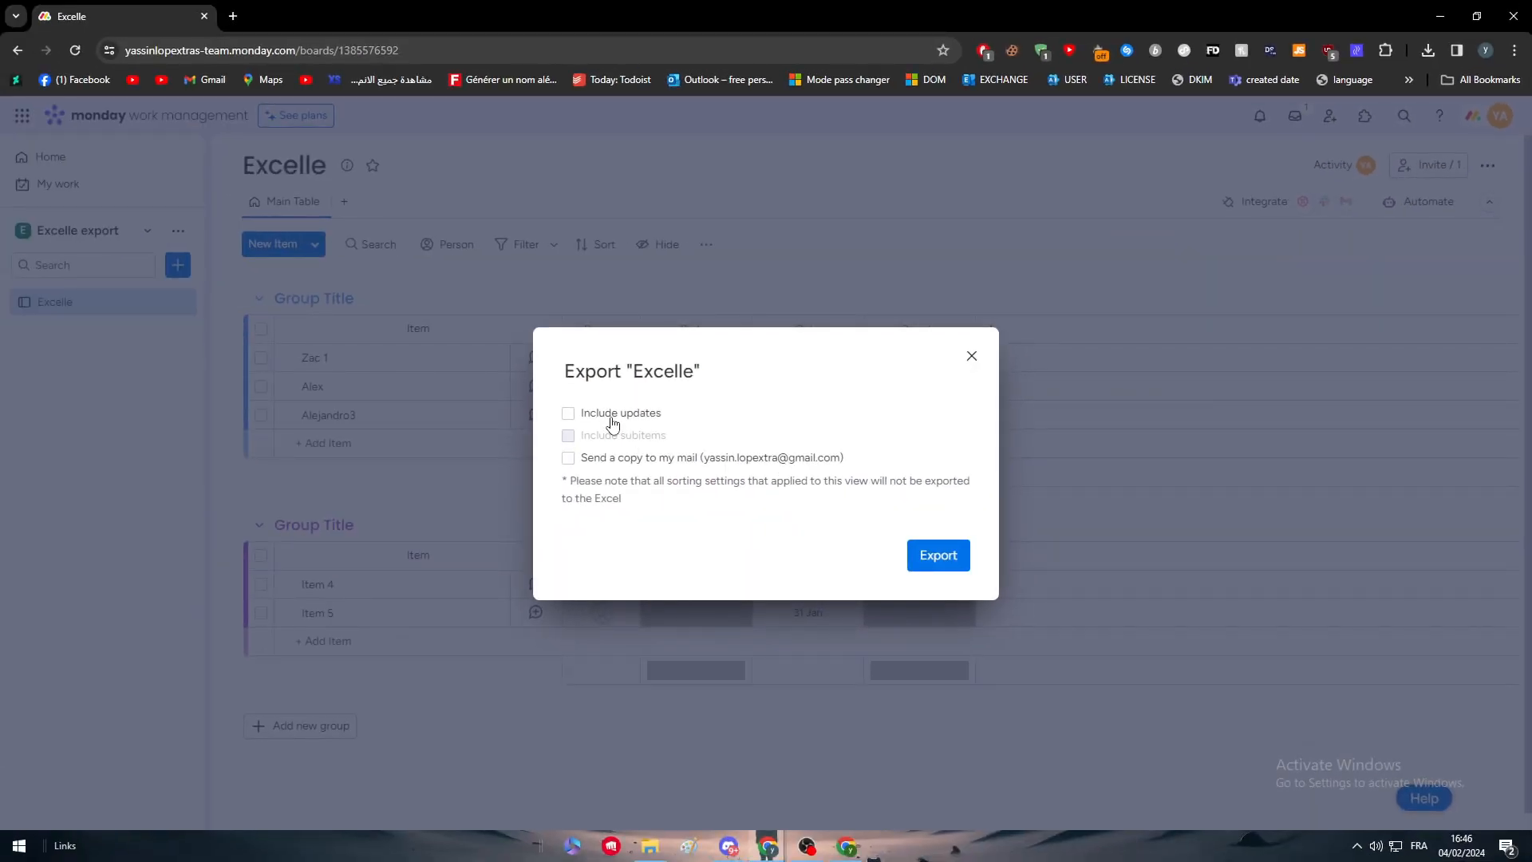
pyautogui.click(947, 558)
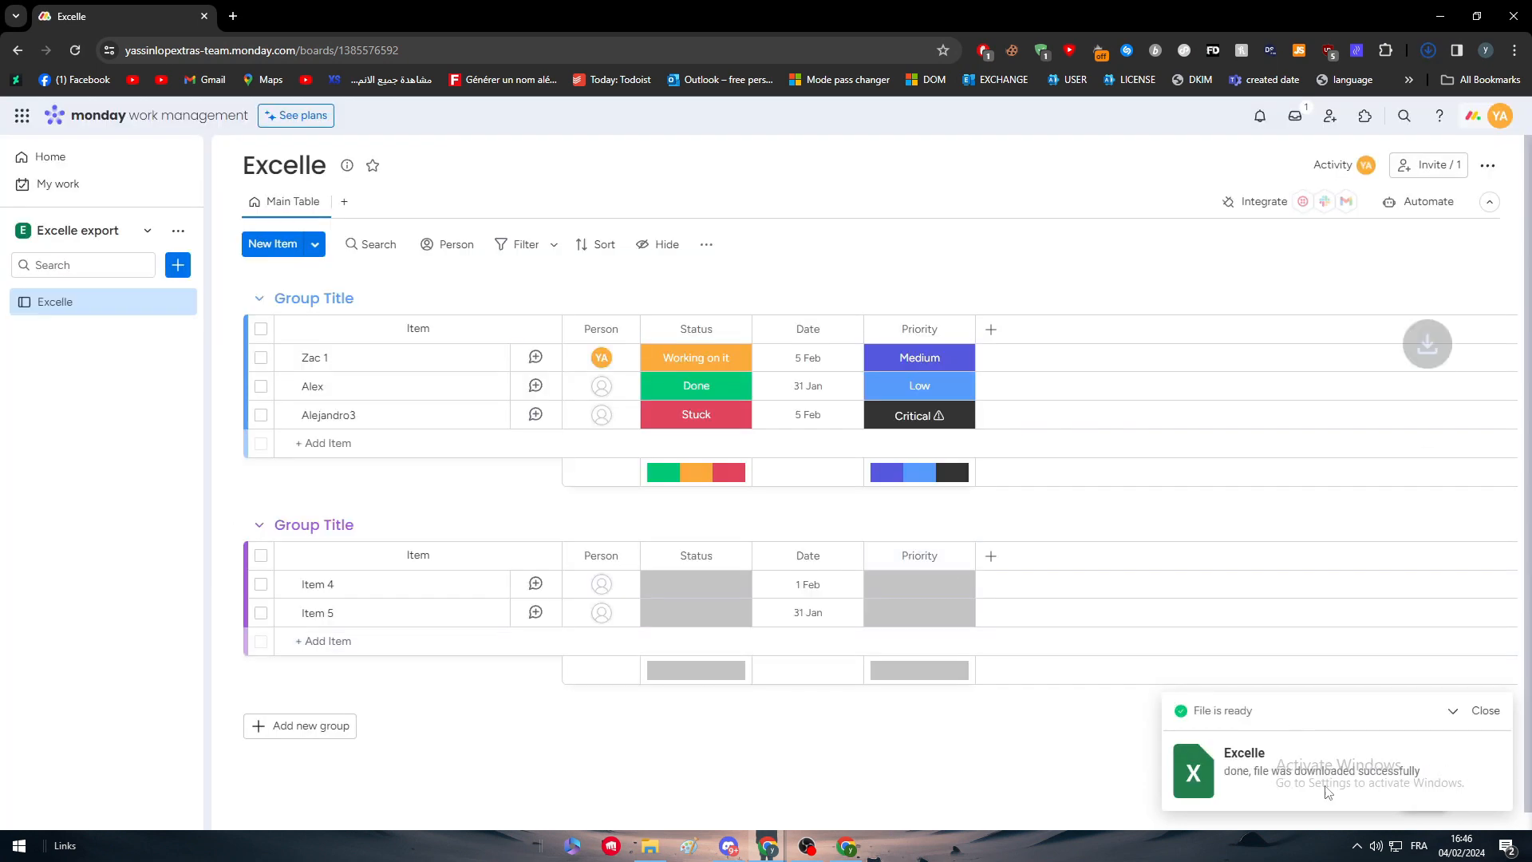
# Open the exported board file in Excel and enable editing
pyautogui.click(1316, 98)
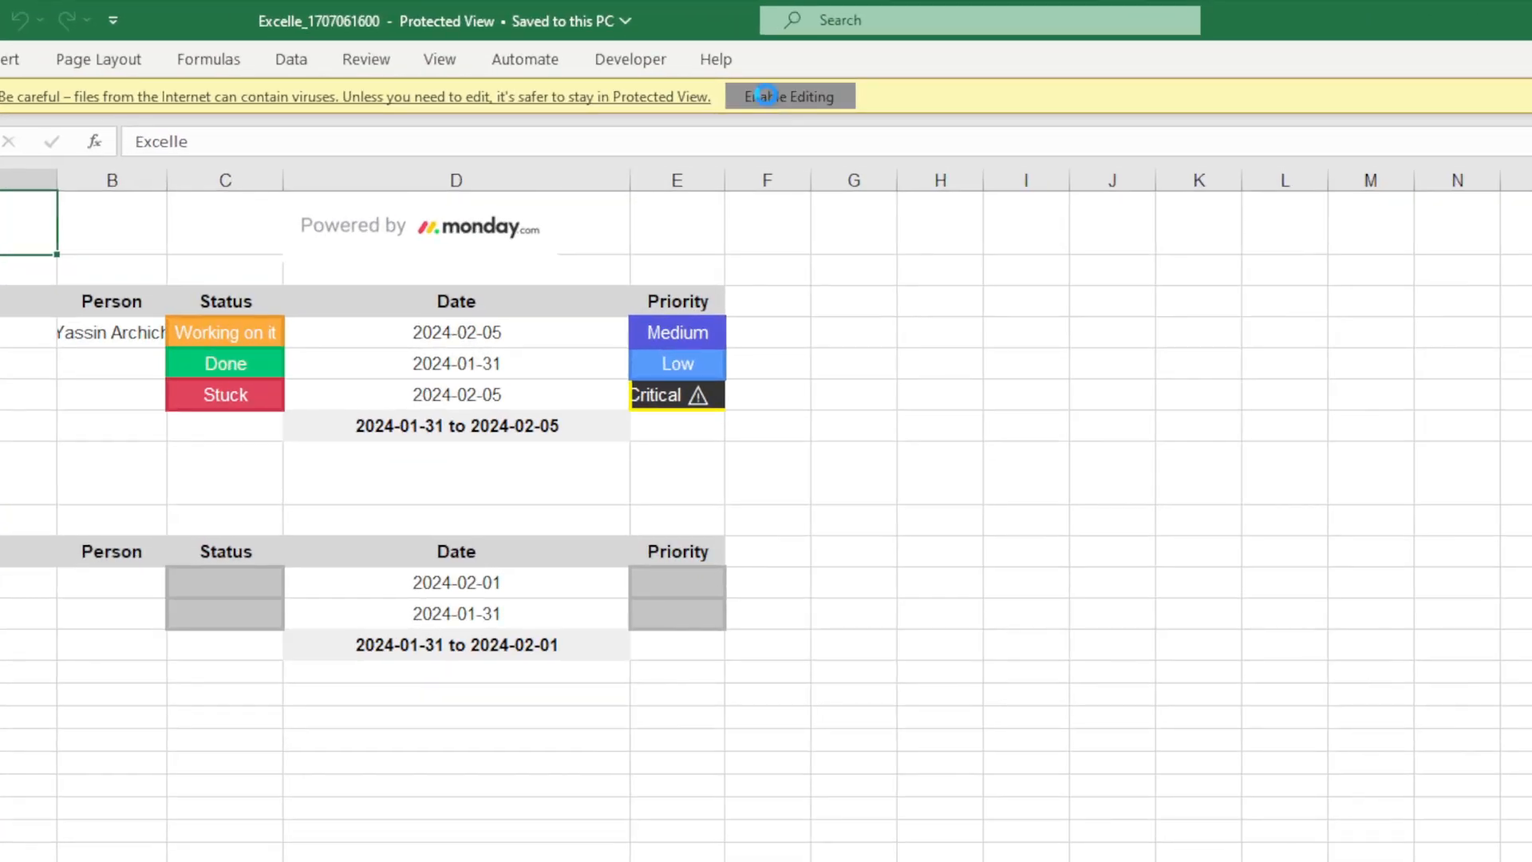
pyautogui.click(630, 65)
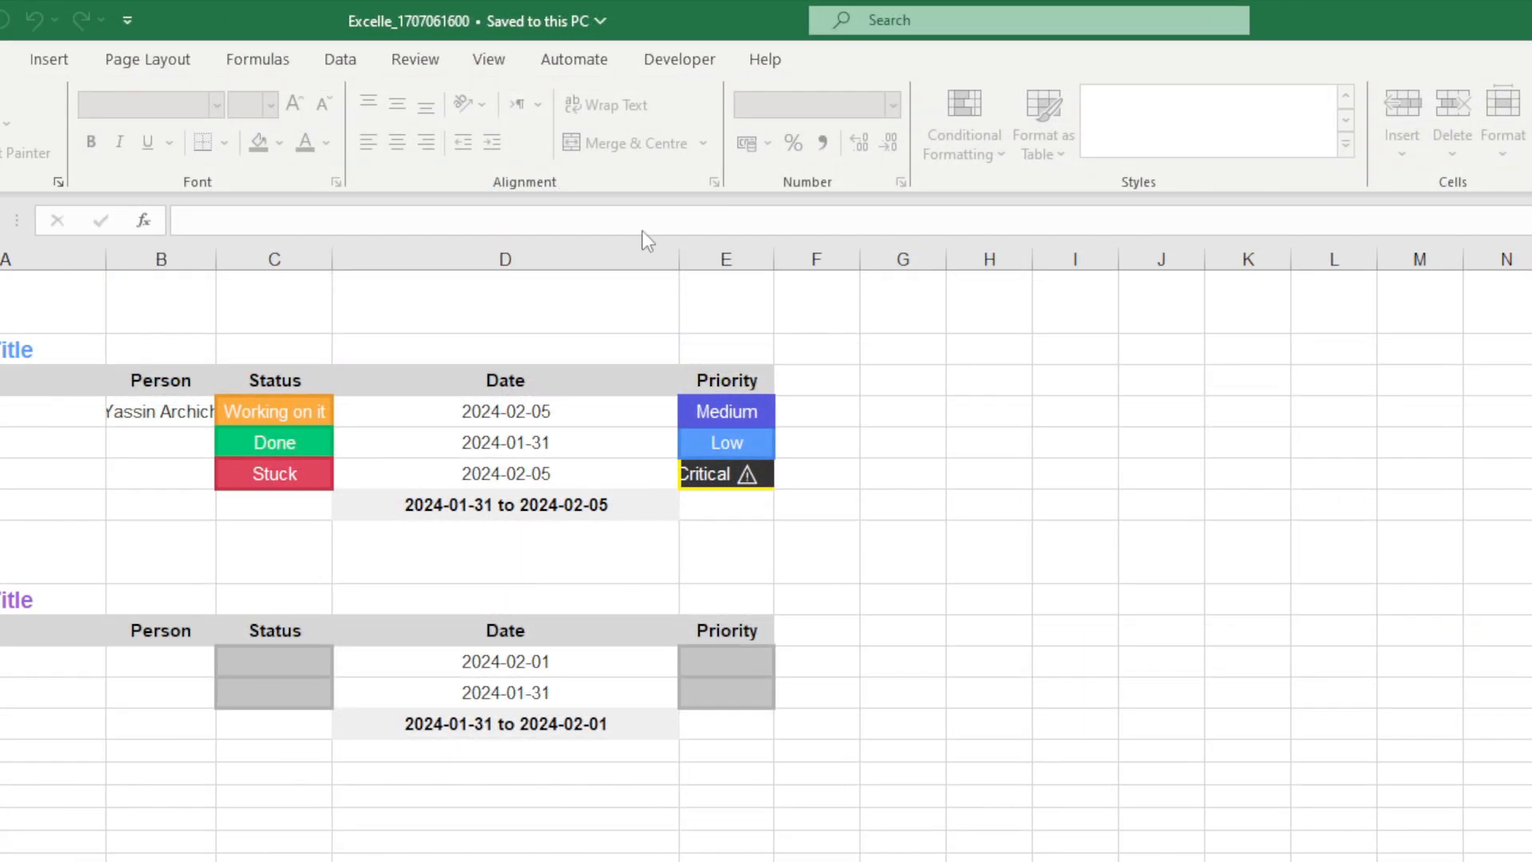
# Enter the formula =-F3 in cell A1 of the exported sheet
pyautogui.write('-')
pyautogui.click(828, 409)
pyautogui.click(999, 446)
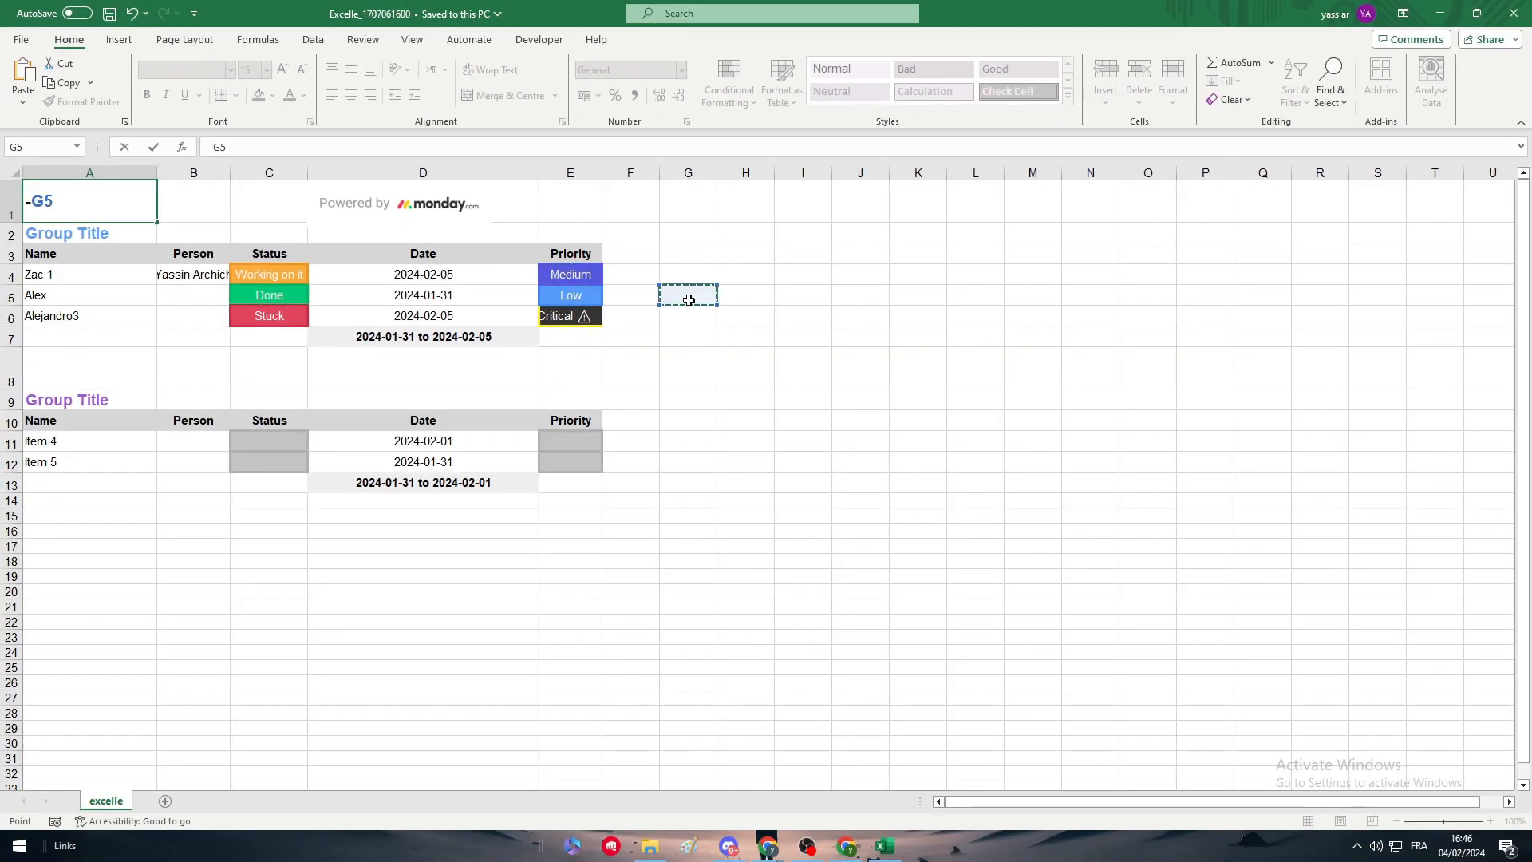
pyautogui.click(922, 388)
pyautogui.press('Return')
pyautogui.click(130, 205)
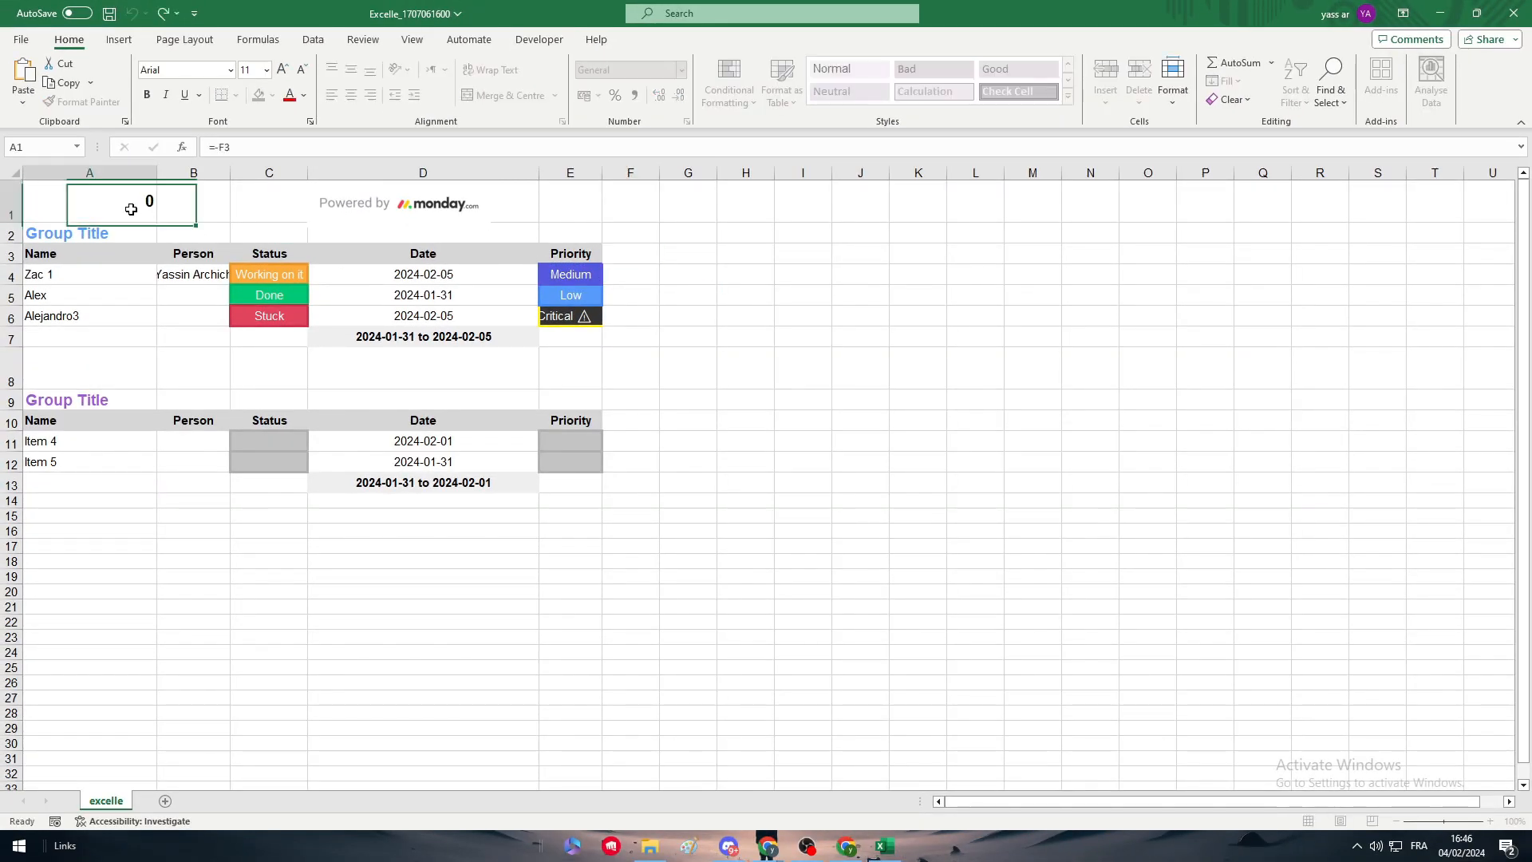
pyautogui.click(747, 319)
pyautogui.click(563, 281)
pyautogui.doubleClick(562, 273)
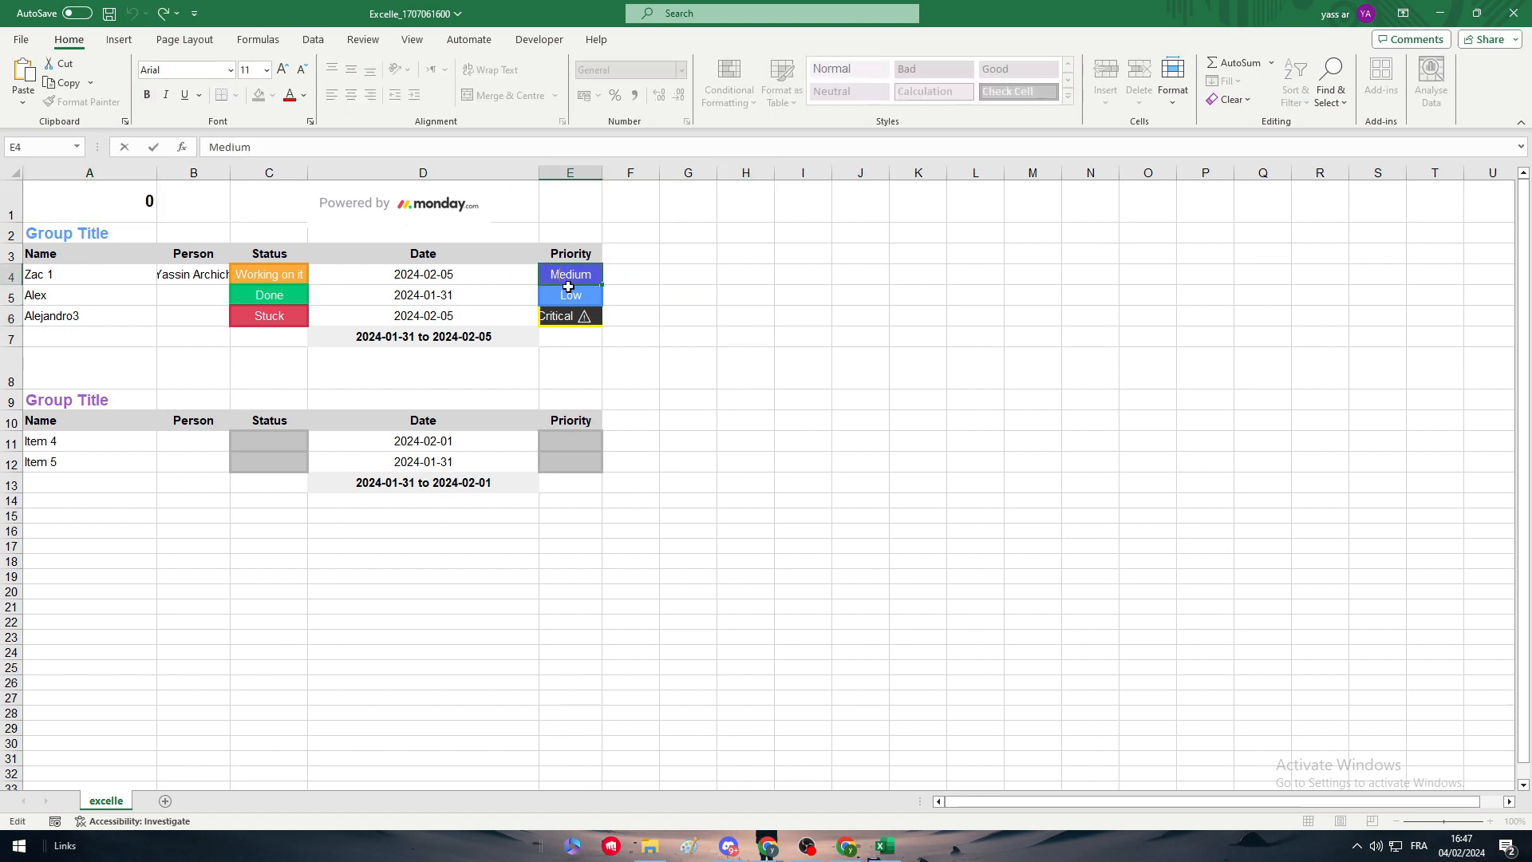
pyautogui.click(741, 296)
pyautogui.click(569, 294)
# Fit the widths of the Status, Date and Priority columns to their contents
pyautogui.moveTo(603, 173); pyautogui.dragTo(534, 171)
pyautogui.doubleClick(535, 172)
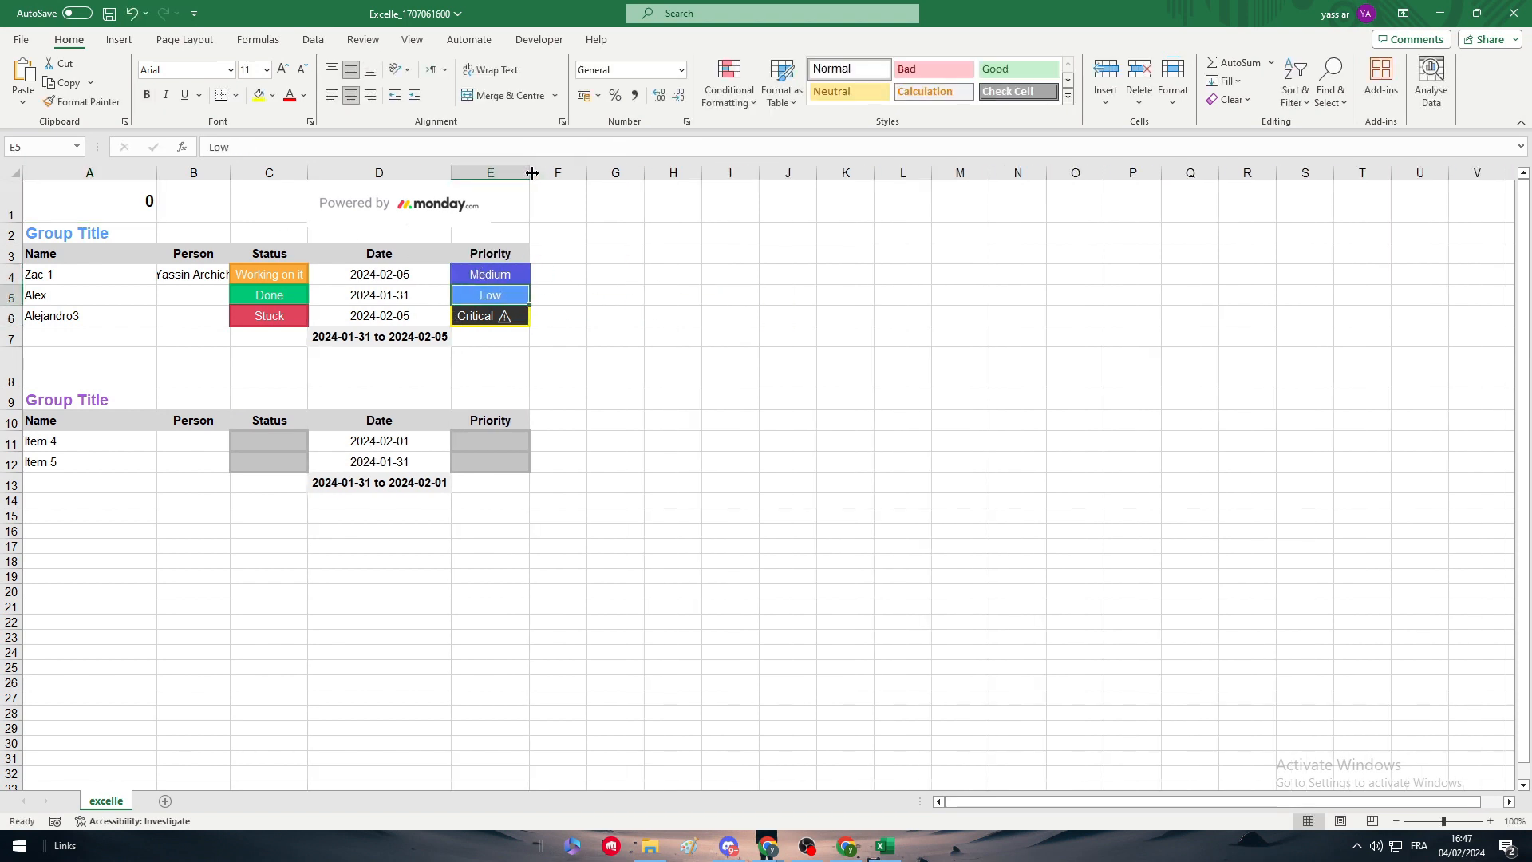
pyautogui.doubleClick(308, 171)
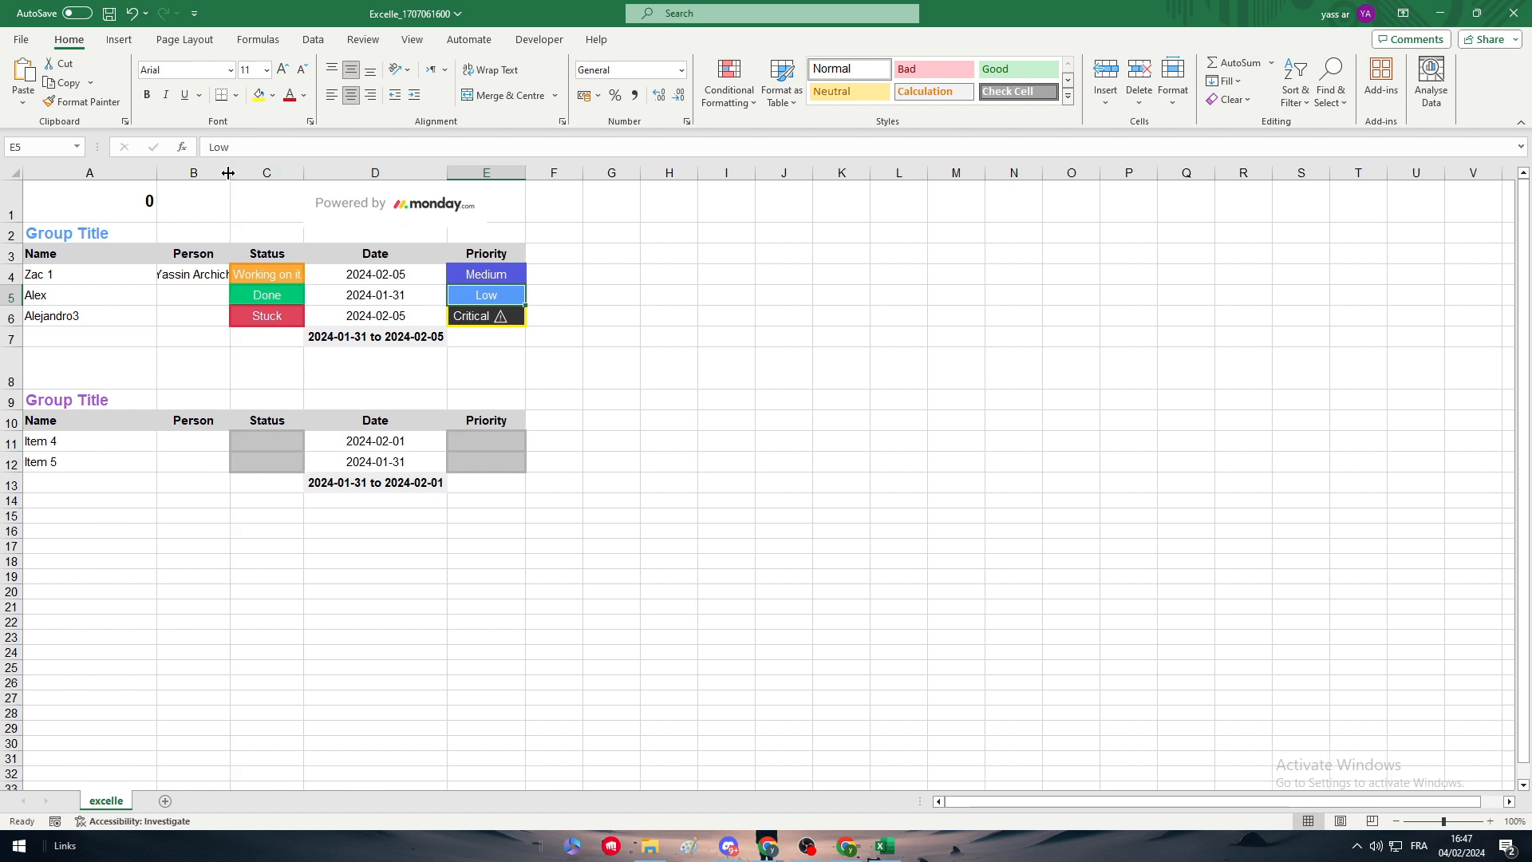
# Delete the person's name from cell B4 in the Person column
pyautogui.click(178, 273)
pyautogui.doubleClick(179, 273)
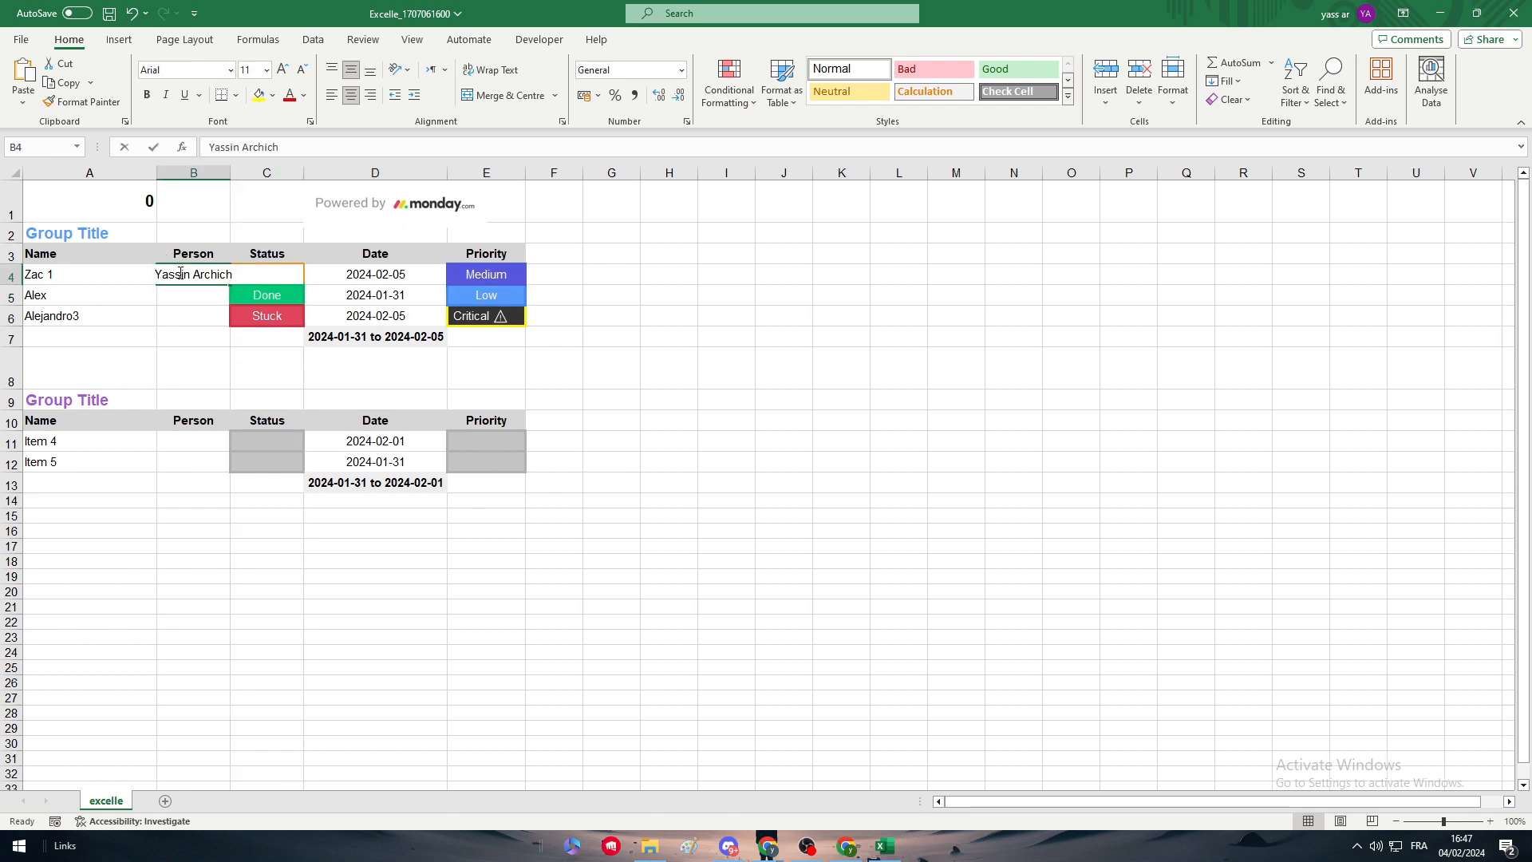
pyautogui.doubleClick(179, 273)
pyautogui.moveTo(179, 273); pyautogui.dragTo(402, 298)
pyautogui.press('BackSpace')
pyautogui.click(702, 295)
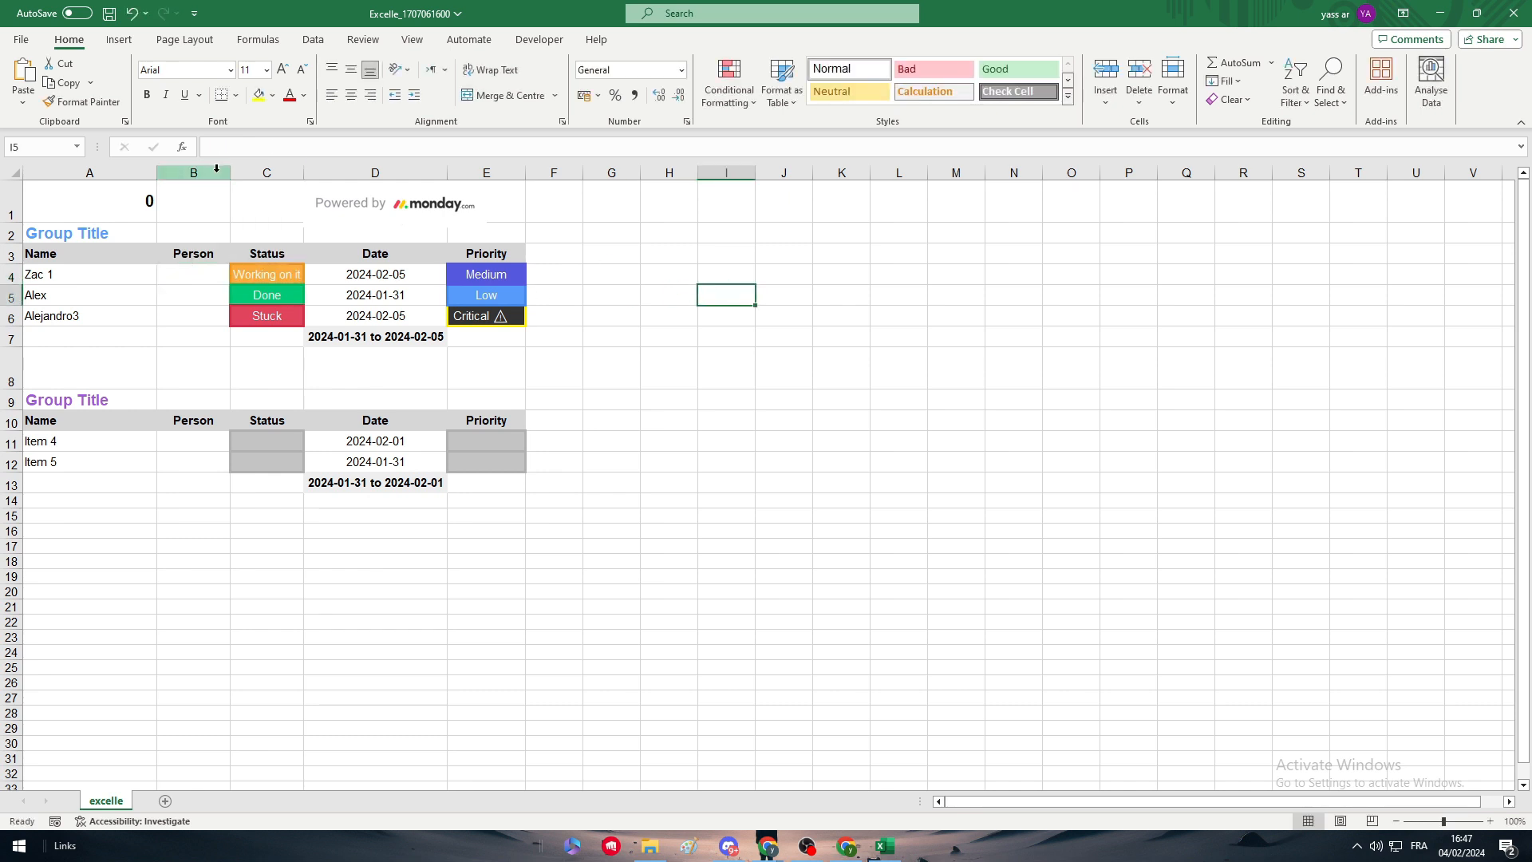
# Widen the Name, Person, Status and Date columns of the exported sheet
pyautogui.moveTo(226, 173); pyautogui.dragTo(370, 182)
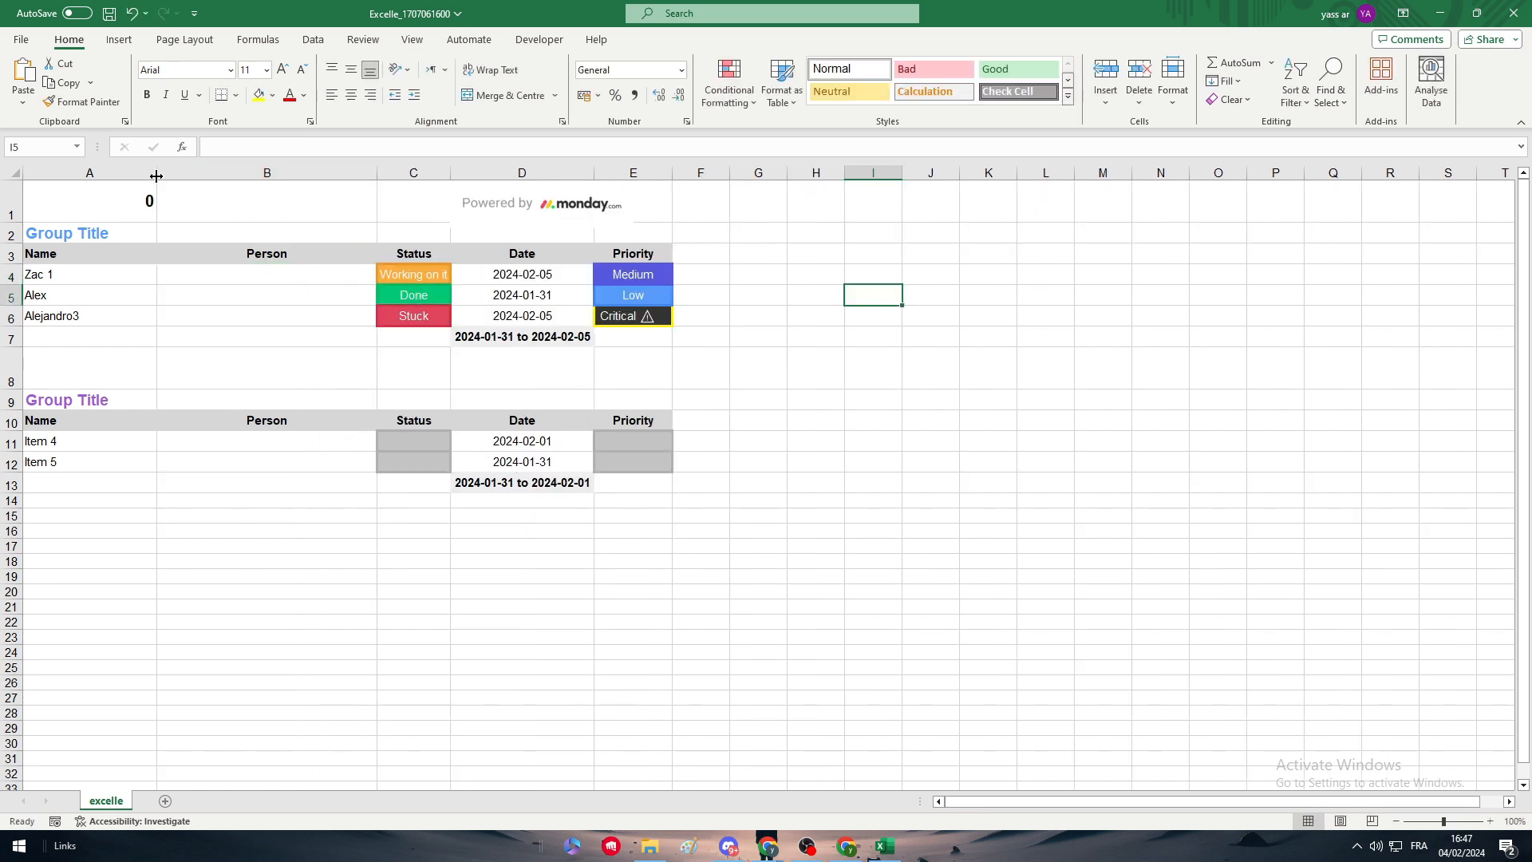
pyautogui.moveTo(156, 174); pyautogui.dragTo(286, 183)
pyautogui.moveTo(581, 173); pyautogui.dragTo(648, 180)
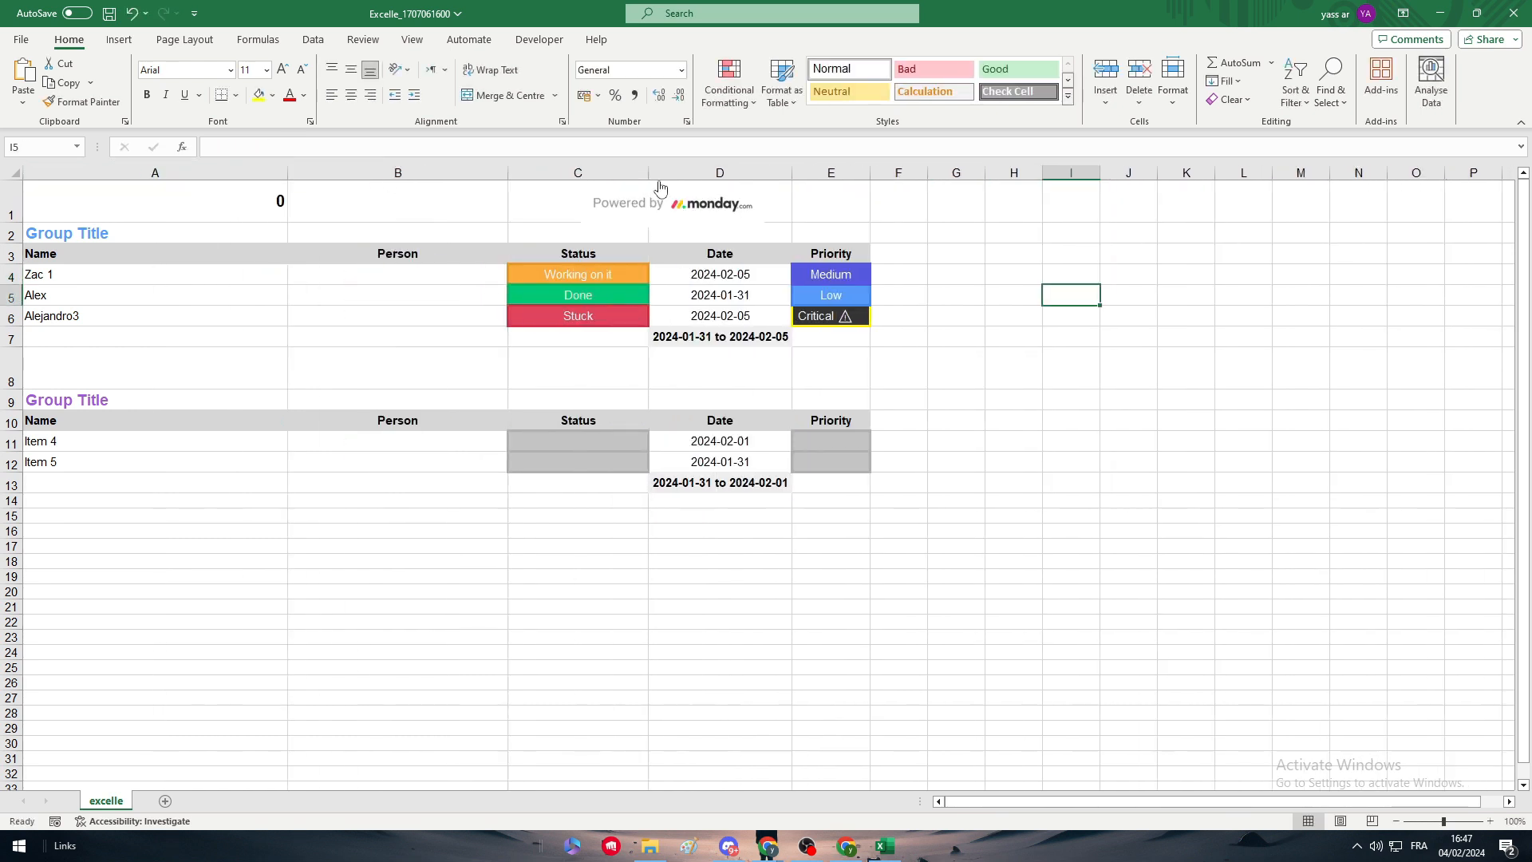
pyautogui.press('Left')
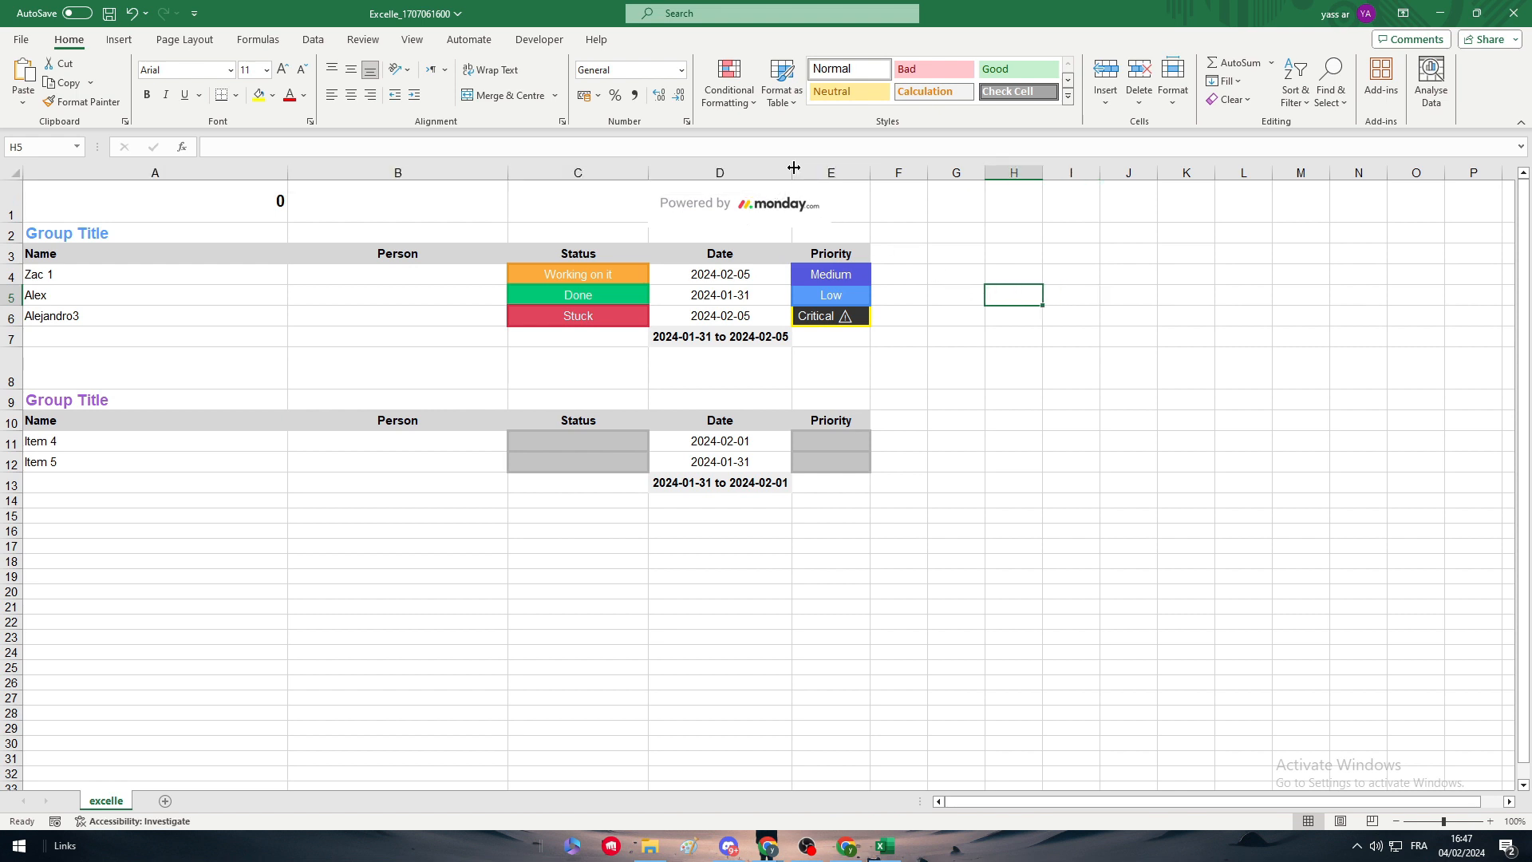
pyautogui.moveTo(793, 168); pyautogui.dragTo(843, 171)
pyautogui.click(1003, 254)
pyautogui.click(995, 348)
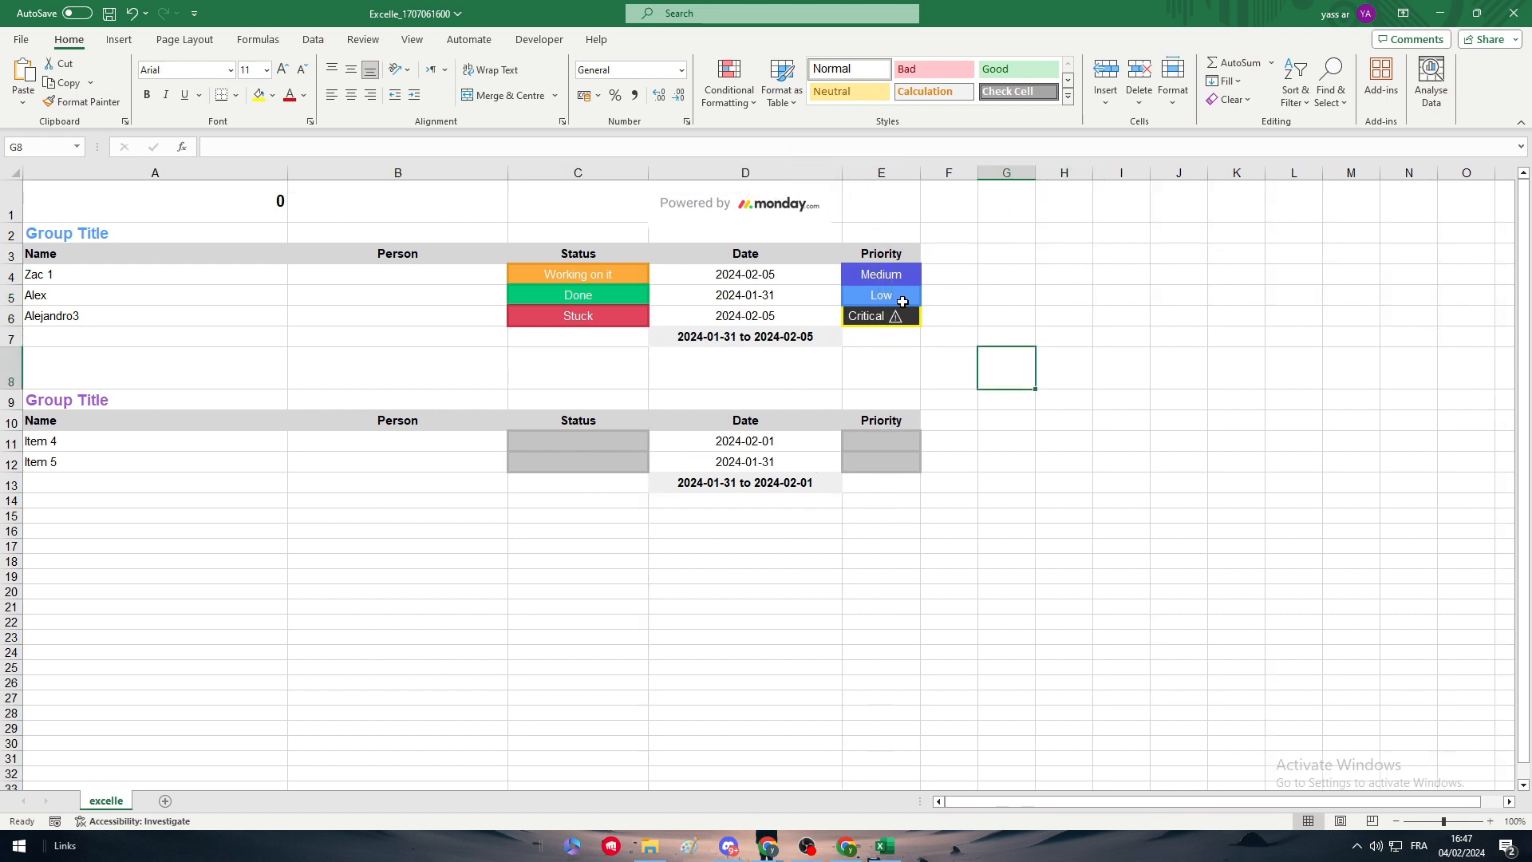
# Increase the heights of rows 4 to 7, covering the first group's items and date summary
pyautogui.doubleClick(5, 307)
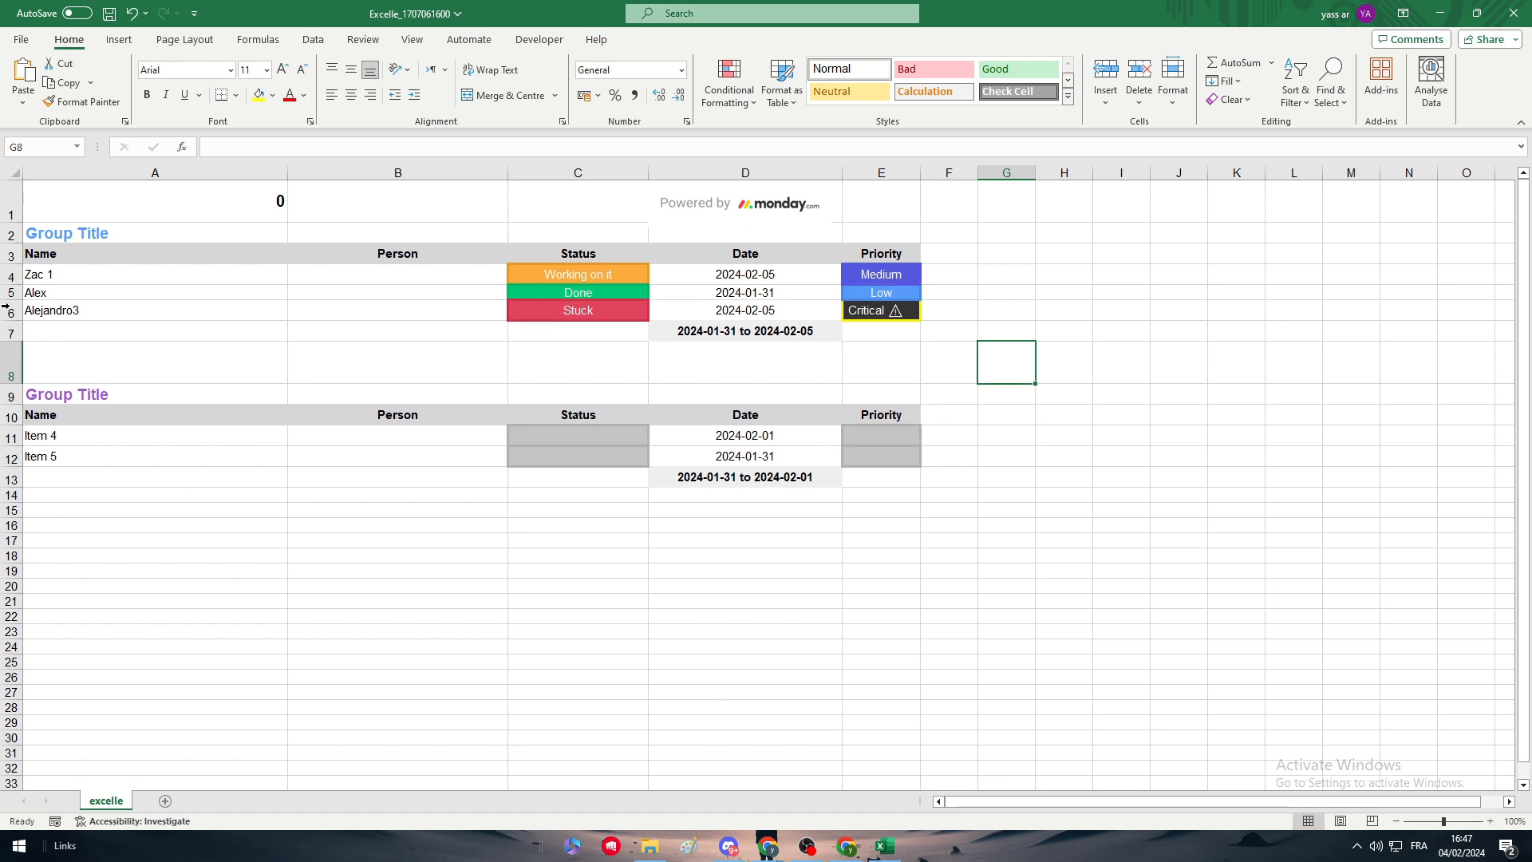
pyautogui.moveTo(12, 299); pyautogui.dragTo(12, 308)
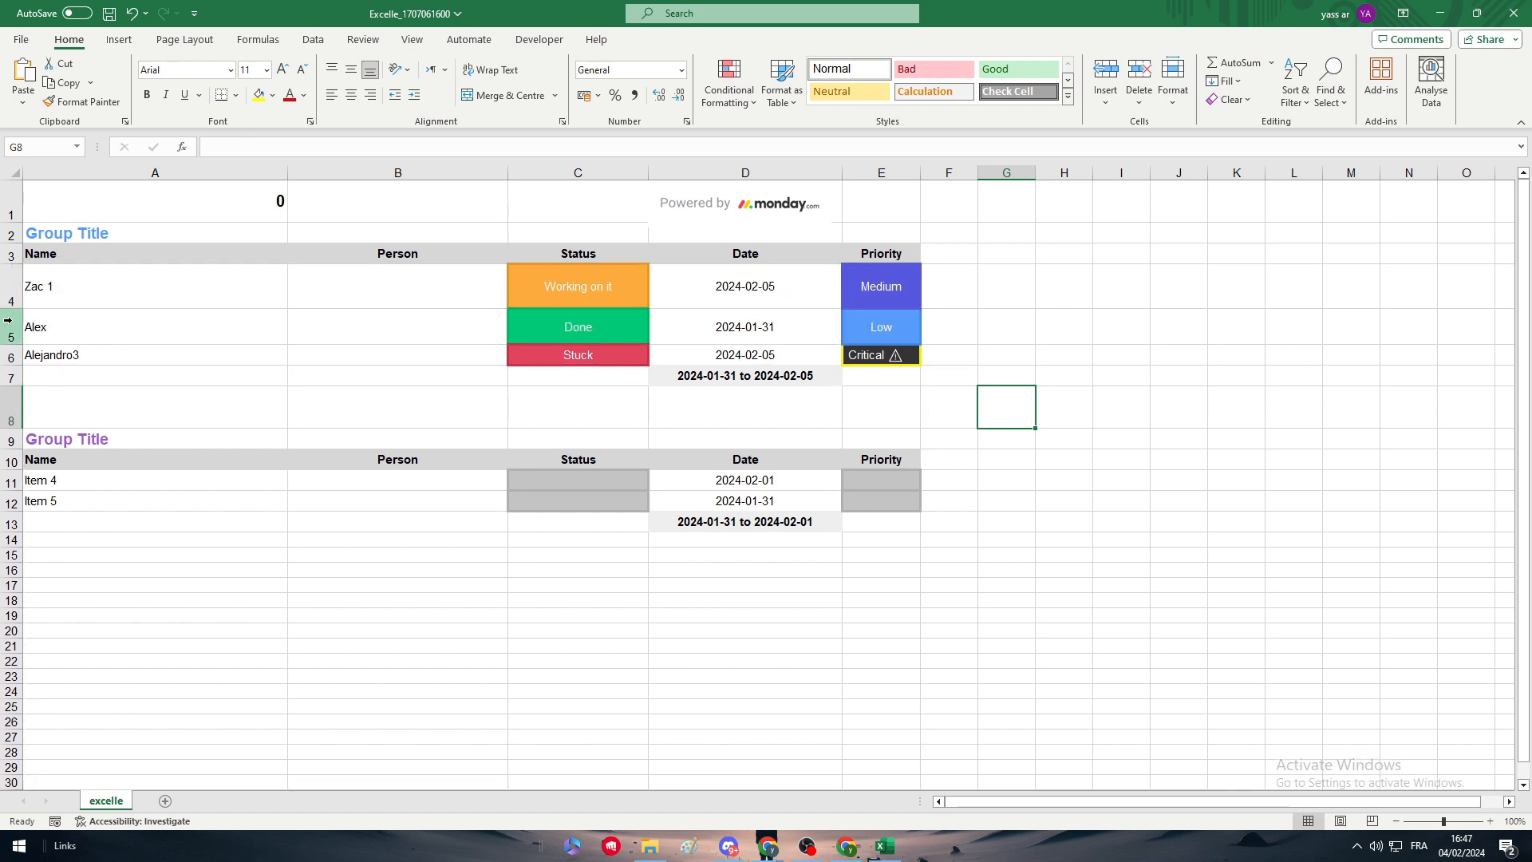
pyautogui.moveTo(12, 386); pyautogui.dragTo(14, 410)
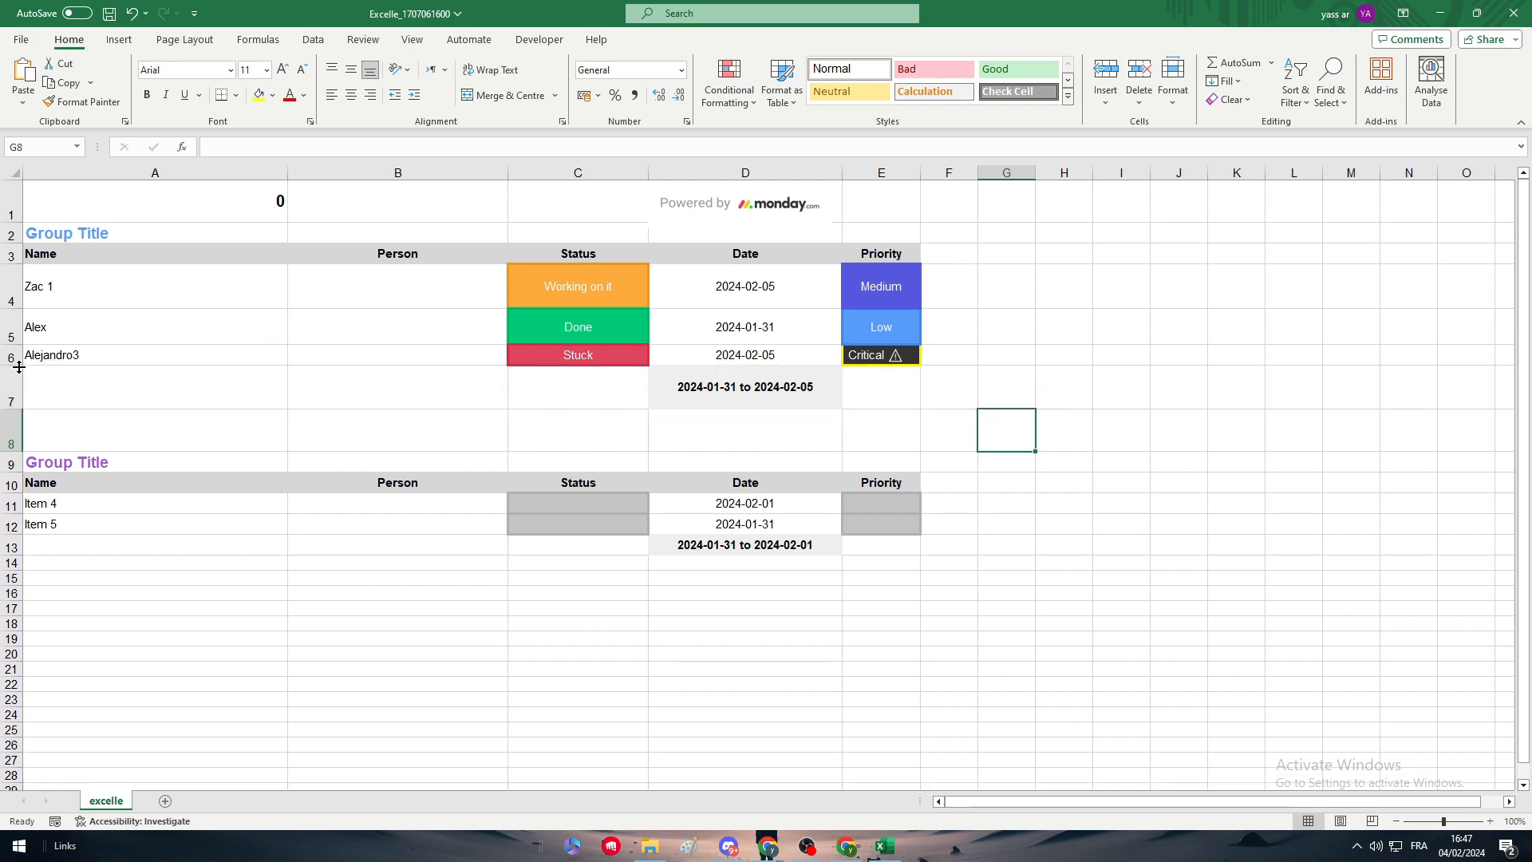
pyautogui.moveTo(16, 365); pyautogui.dragTo(19, 385)
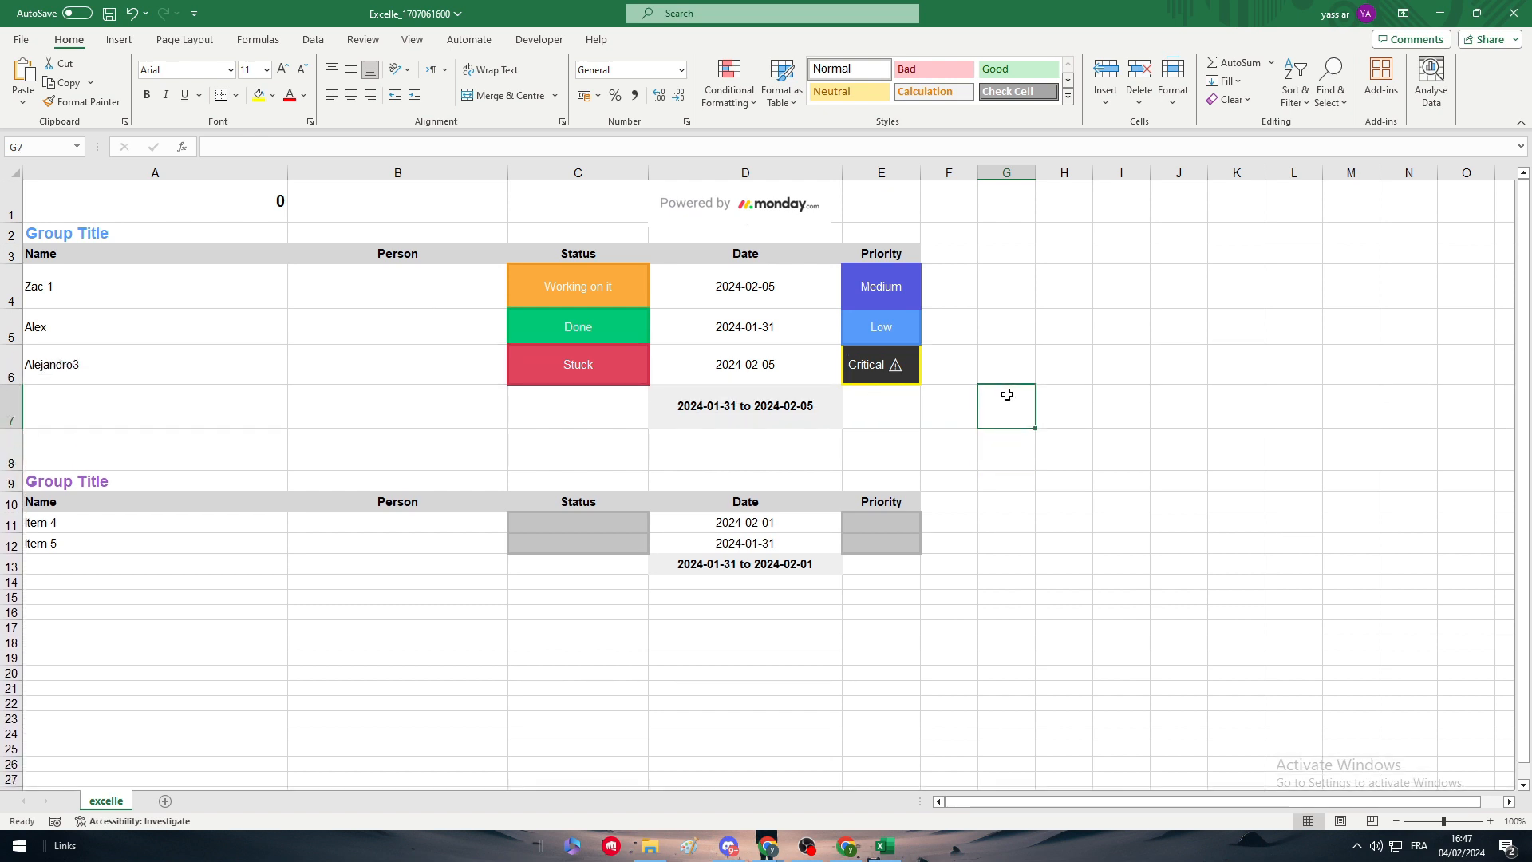
# Examine the first group's names, statuses, dates and priorities, and the second group's table
pyautogui.click(897, 331)
pyautogui.moveTo(163, 302); pyautogui.dragTo(202, 370)
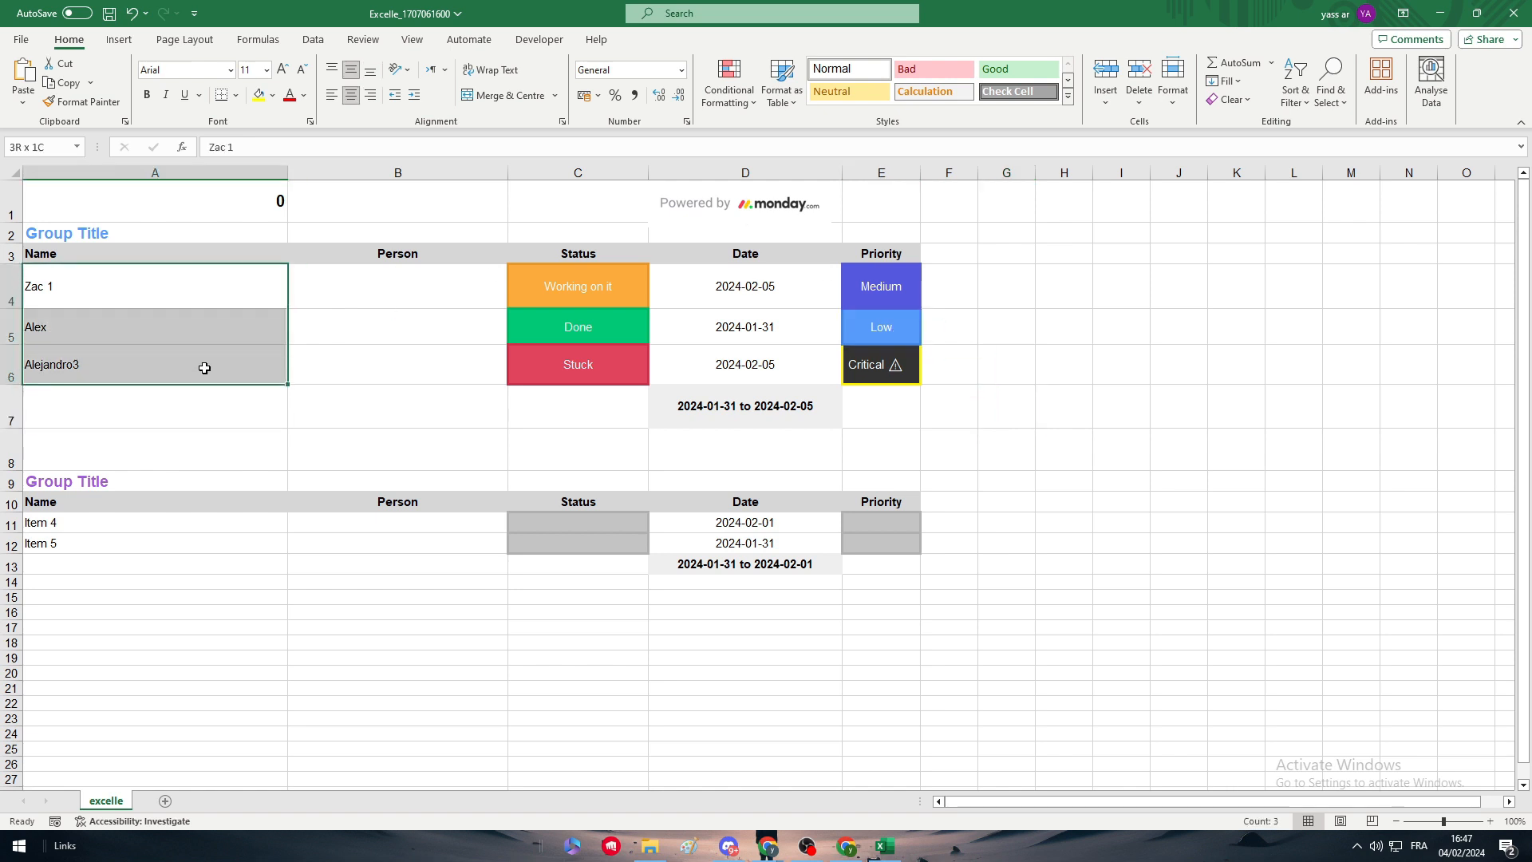
pyautogui.click(202, 370)
pyautogui.moveTo(615, 297); pyautogui.dragTo(604, 369)
pyautogui.moveTo(743, 284); pyautogui.dragTo(798, 373)
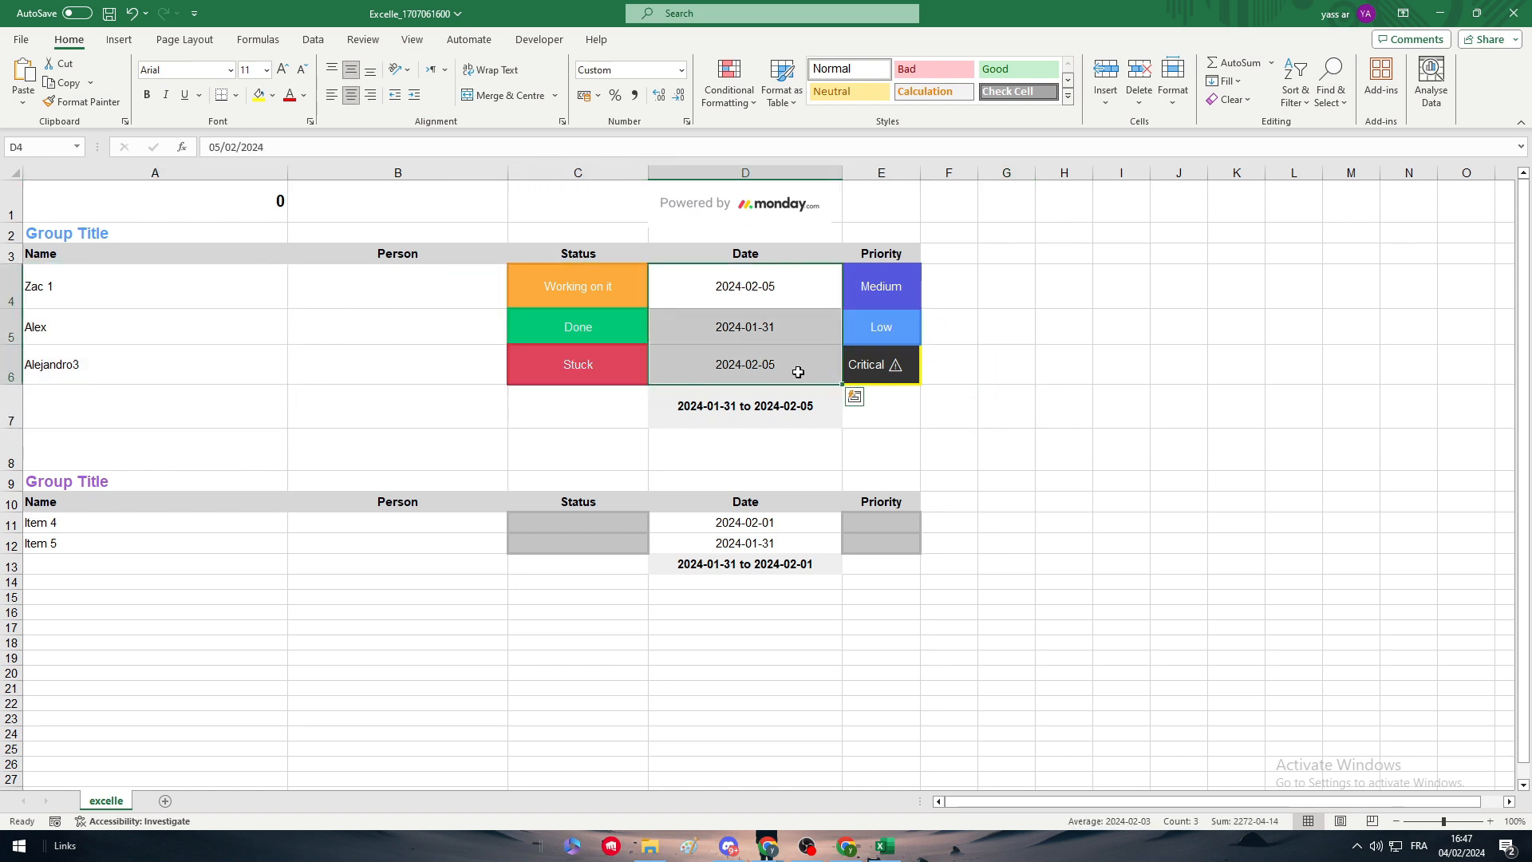
pyautogui.click(1004, 365)
pyautogui.moveTo(905, 284); pyautogui.dragTo(895, 378)
pyautogui.click(1058, 369)
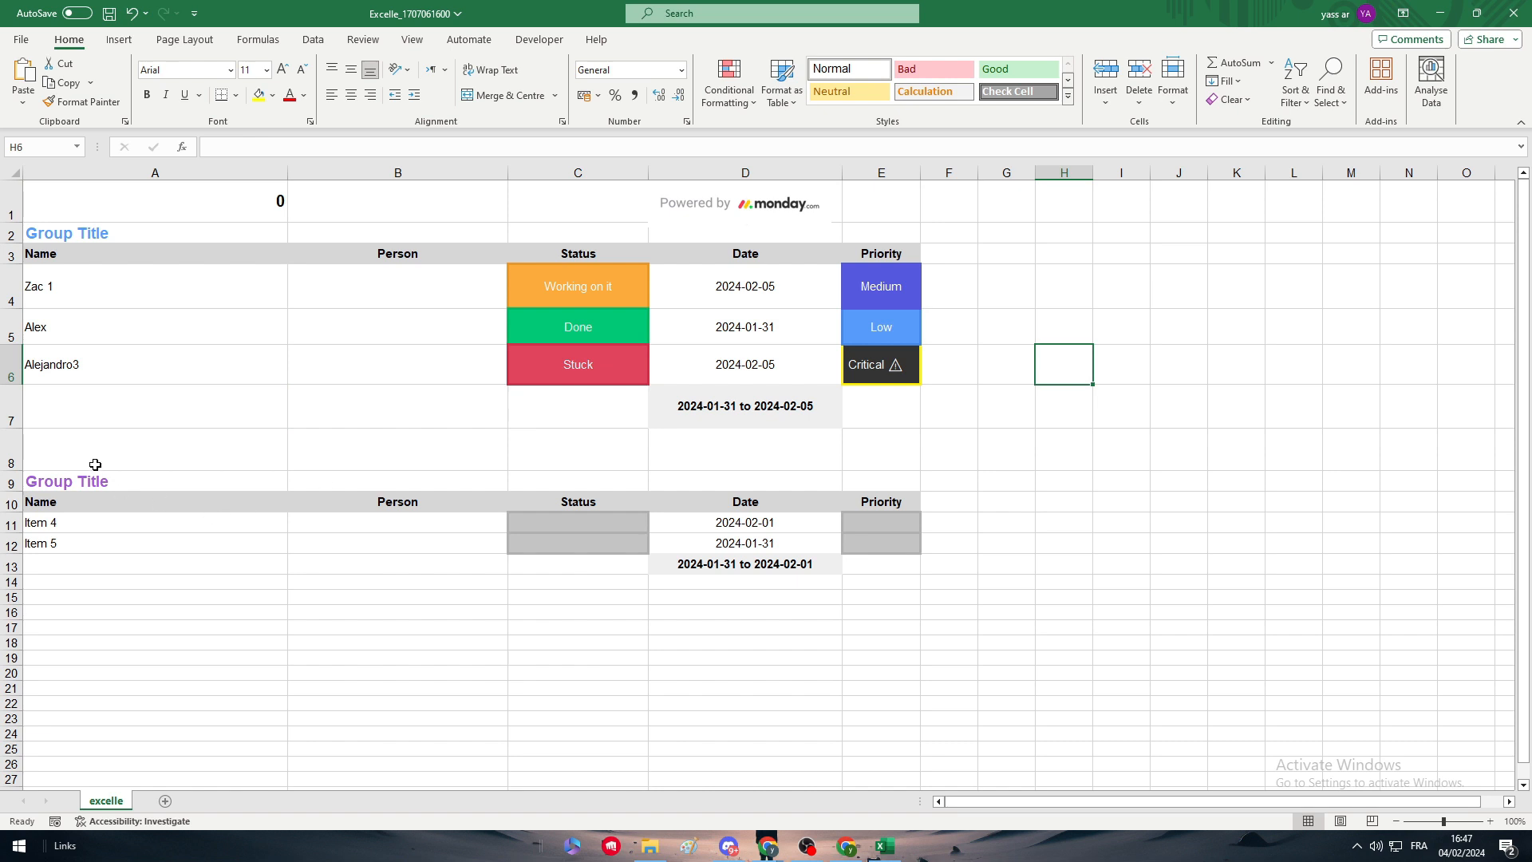
pyautogui.moveTo(107, 481); pyautogui.dragTo(902, 553)
pyautogui.click(1066, 524)
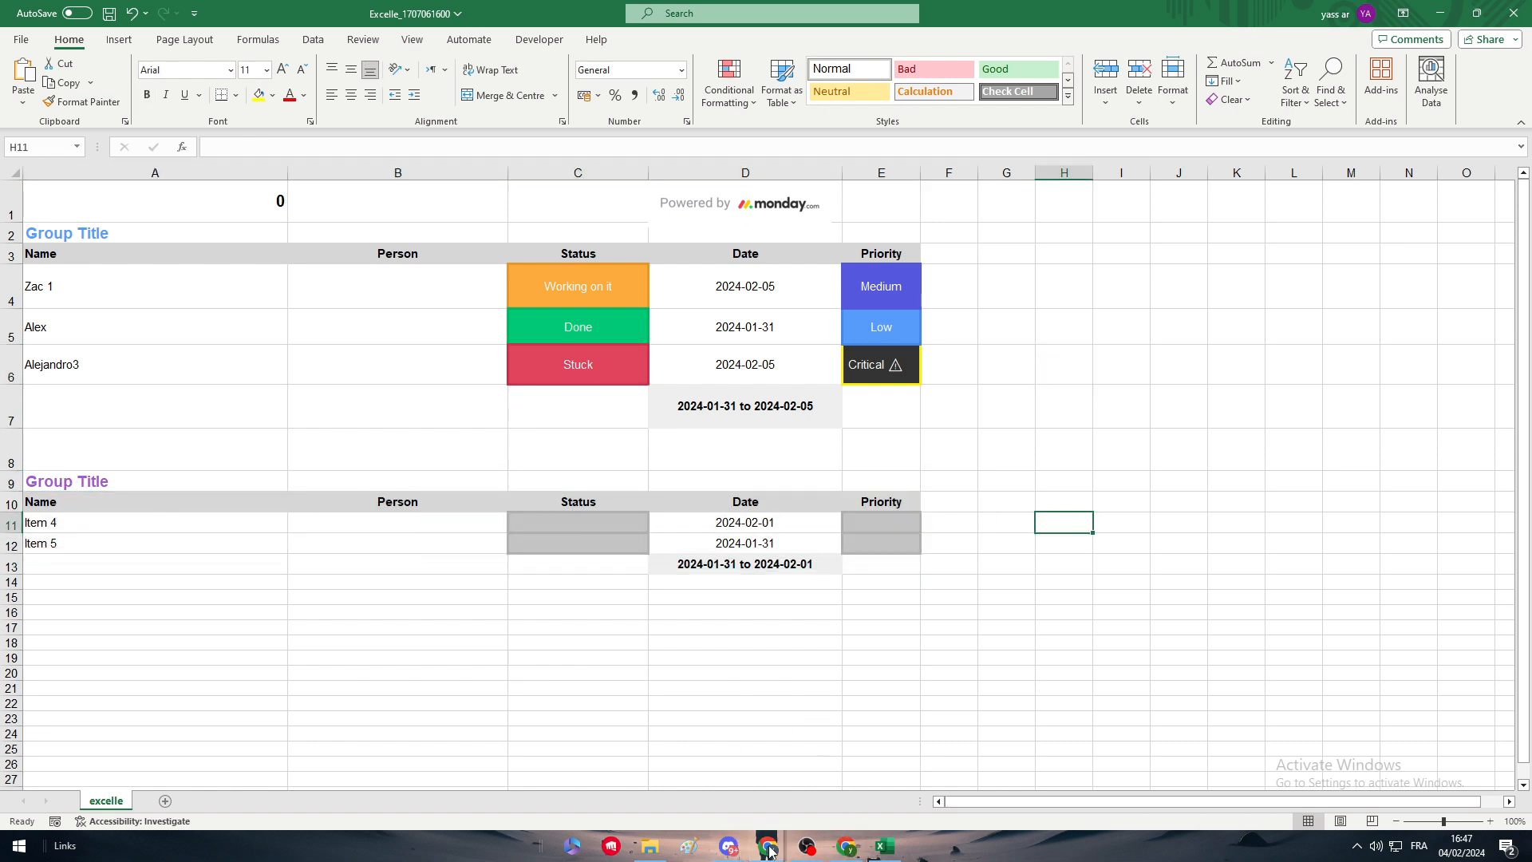
# Switch to Chrome to compare the original Excelle board with the exported sheet, and return to Excel
pyautogui.moveTo(767, 846)
pyautogui.click(790, 766)
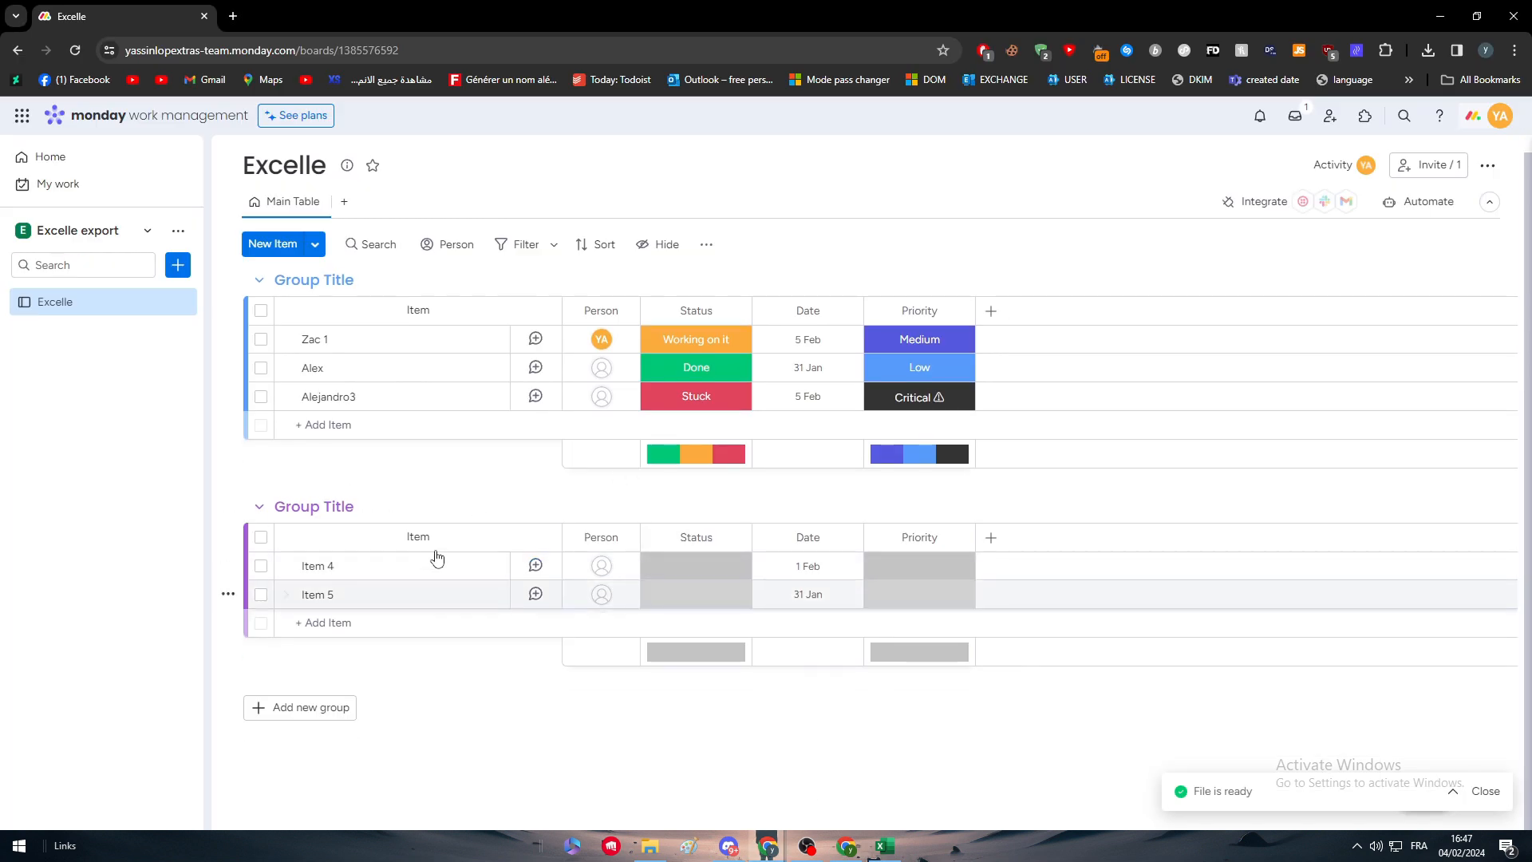
pyautogui.click(895, 848)
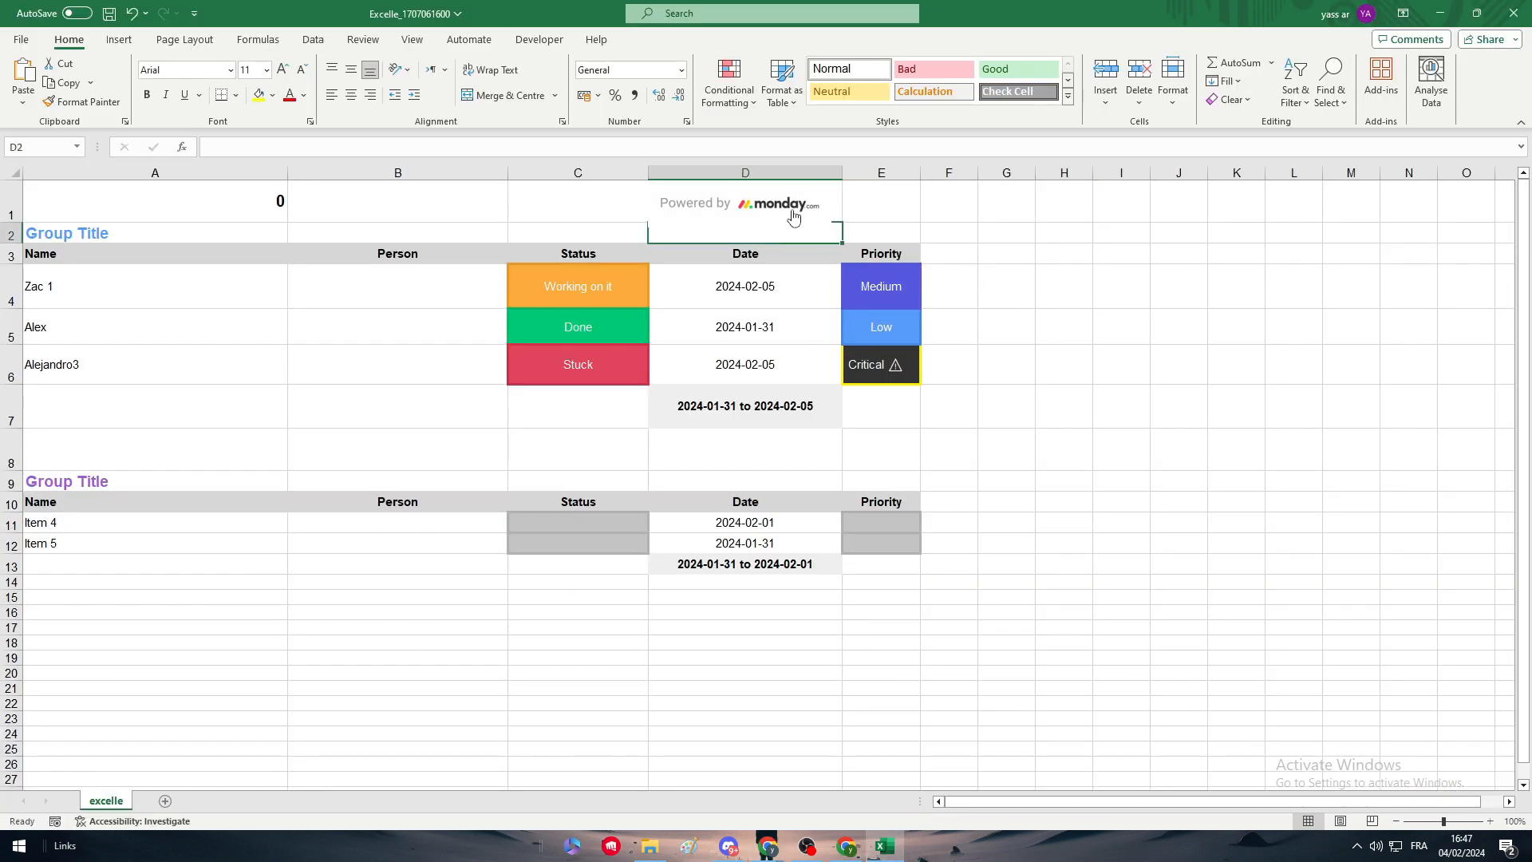
# Follow the monday.com logo link in the sheet to the browser, and return to Excel
pyautogui.click(788, 209)
pyautogui.click(897, 844)
pyautogui.click(890, 841)
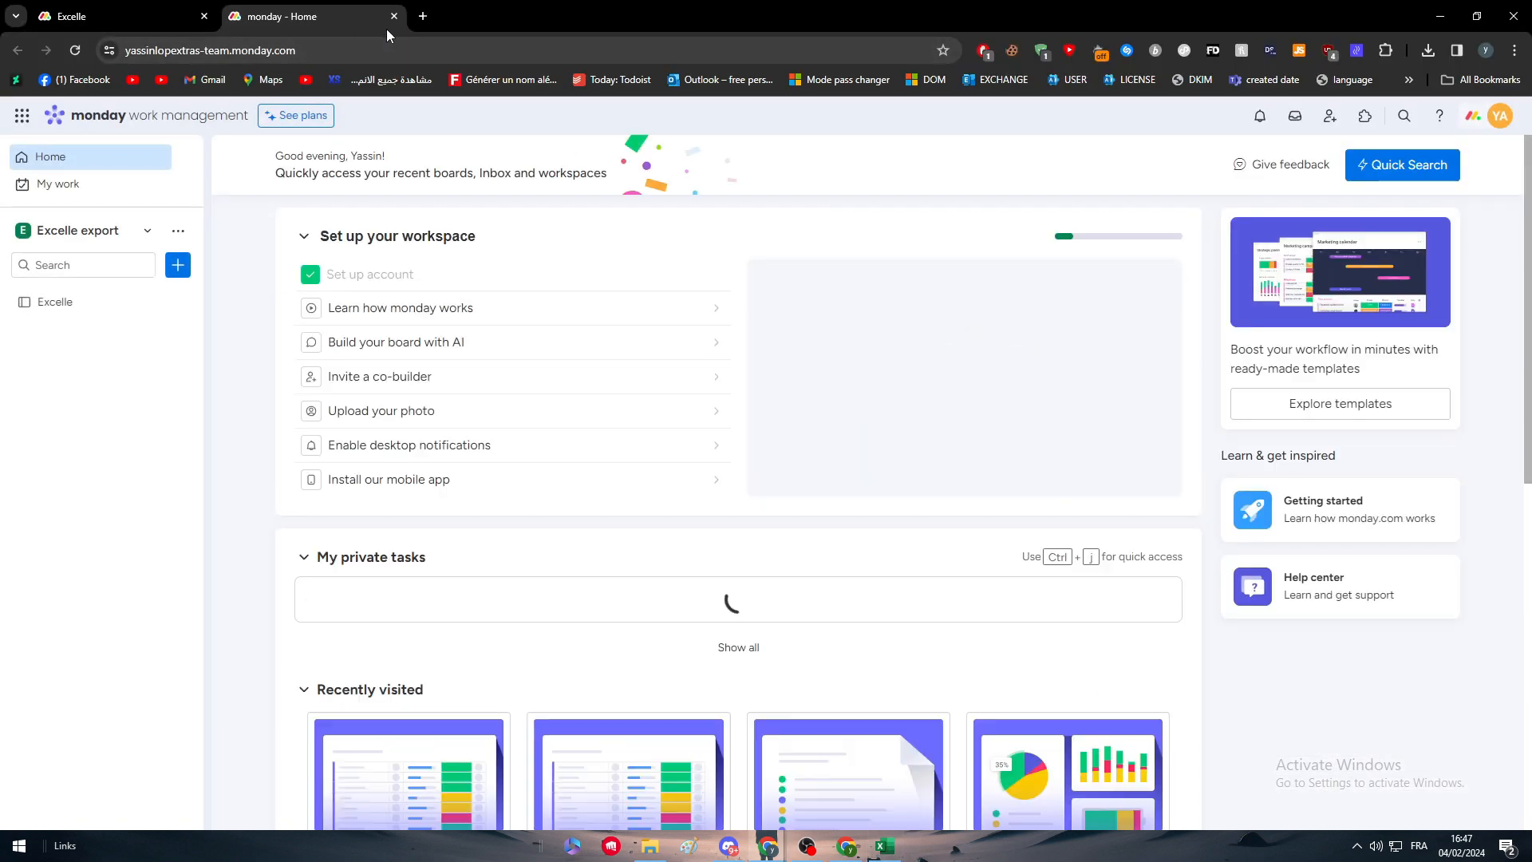
pyautogui.click(884, 844)
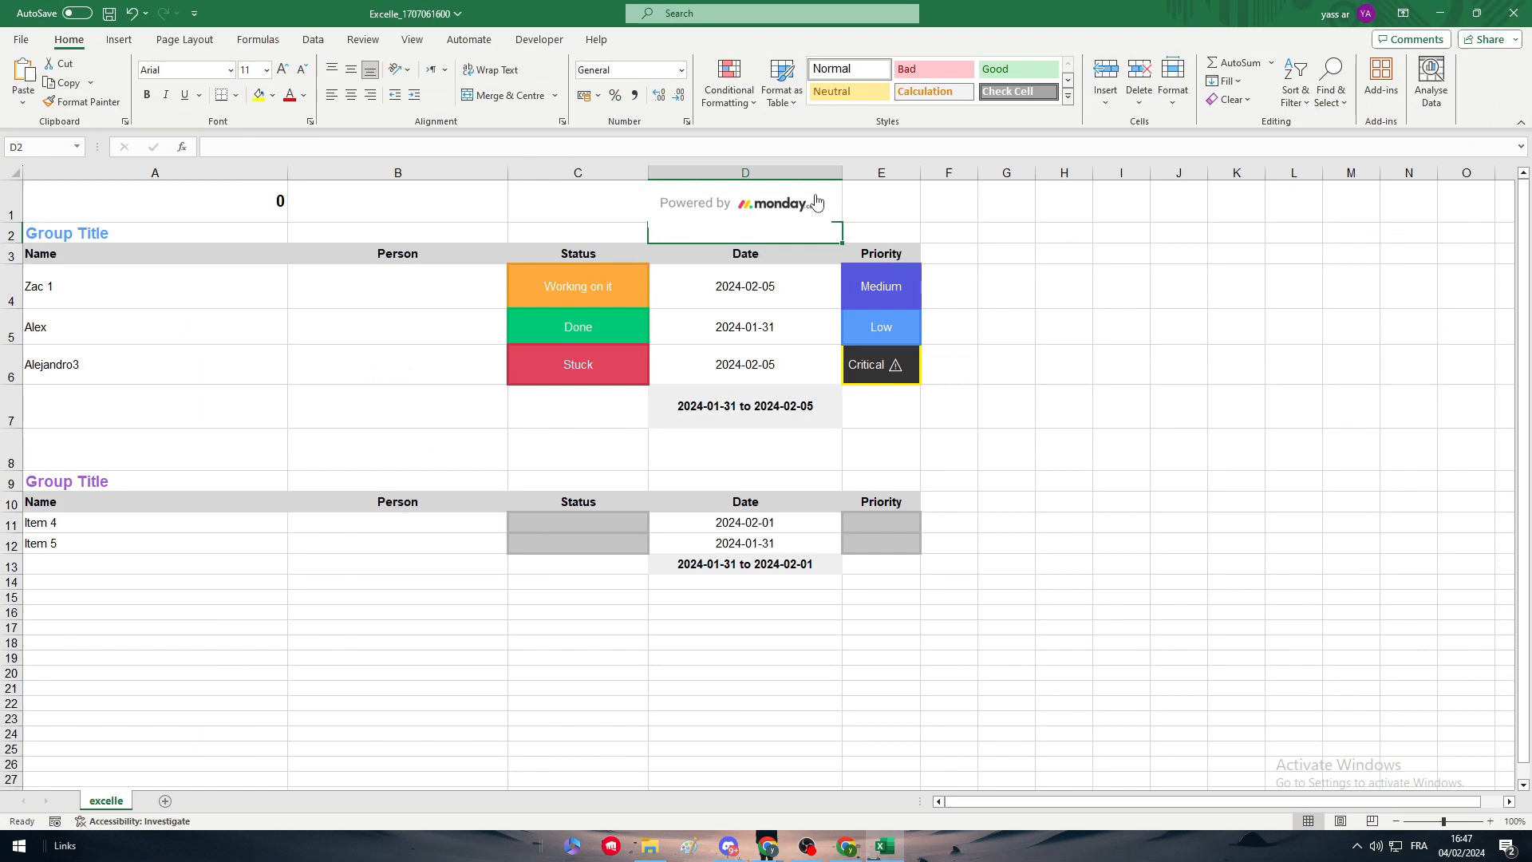
# Replace the trailing 1 in cell A4 with a repeat of the first name, and save the workbook
pyautogui.click(744, 301)
pyautogui.click(804, 348)
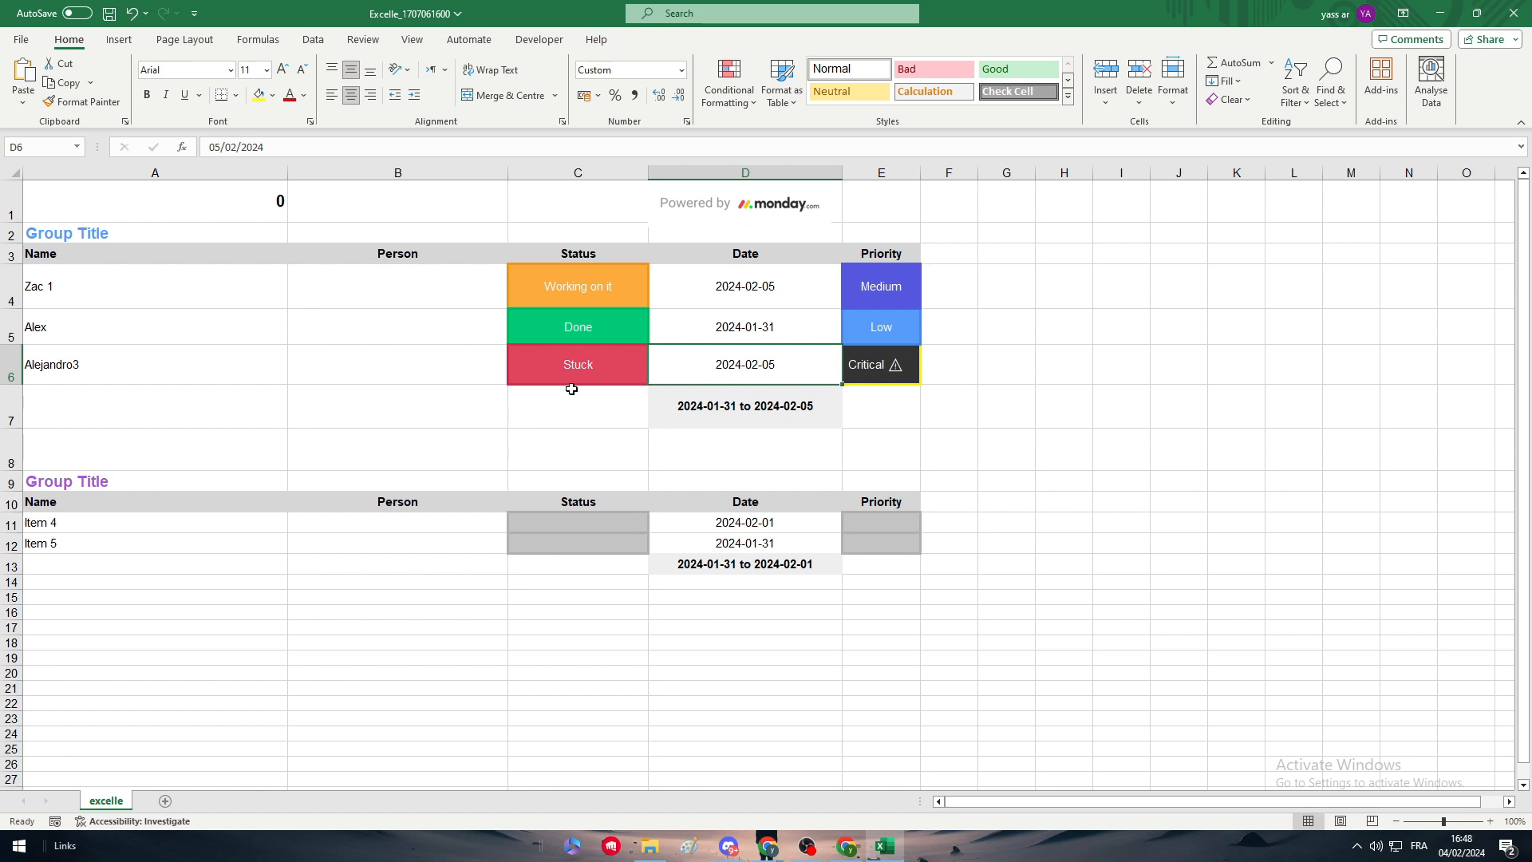
pyautogui.click(149, 280)
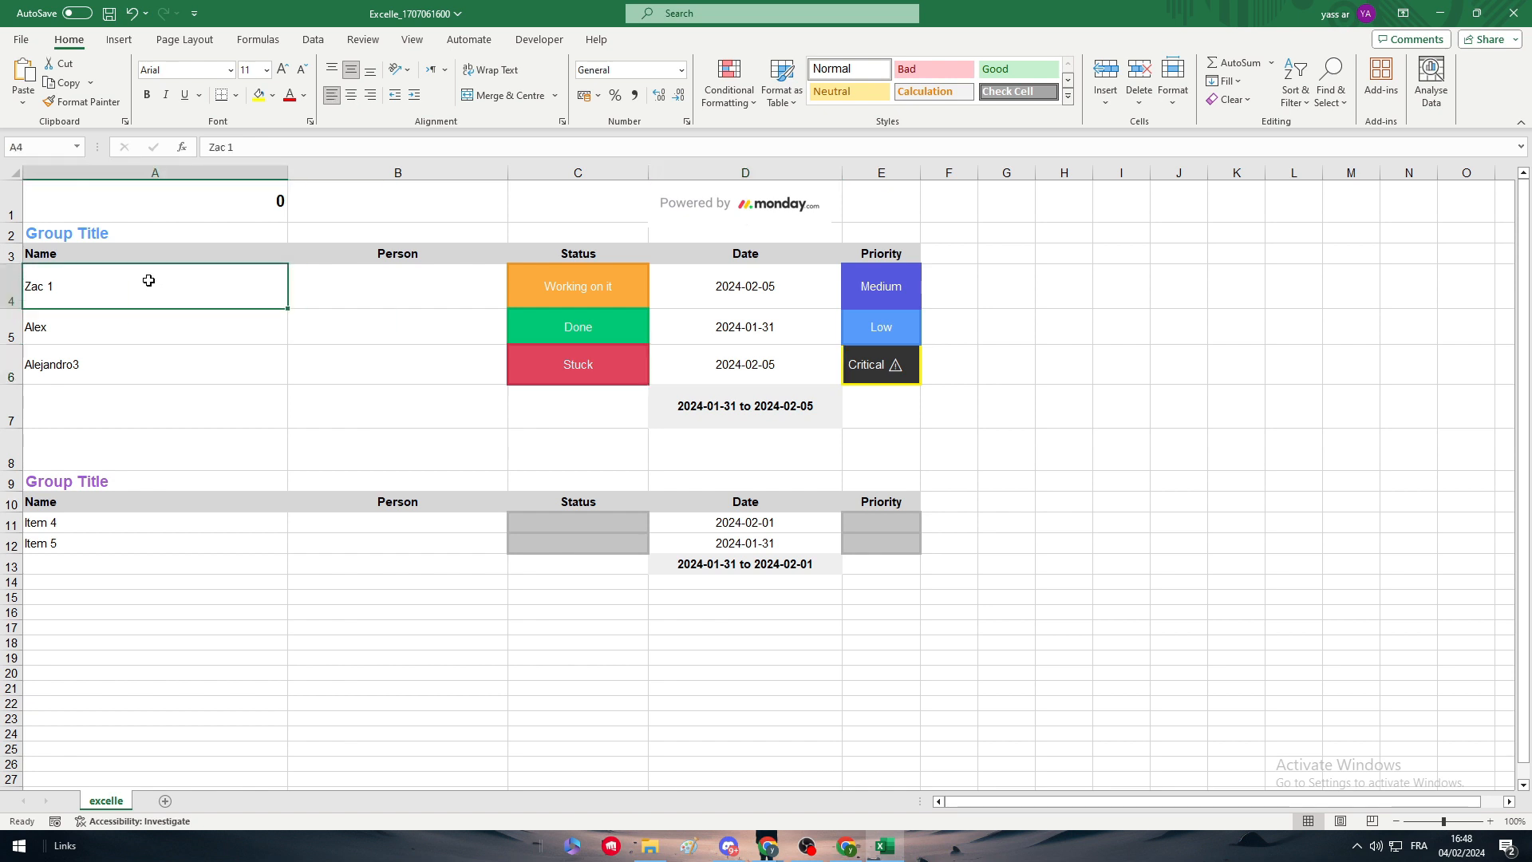
pyautogui.doubleClick(56, 281)
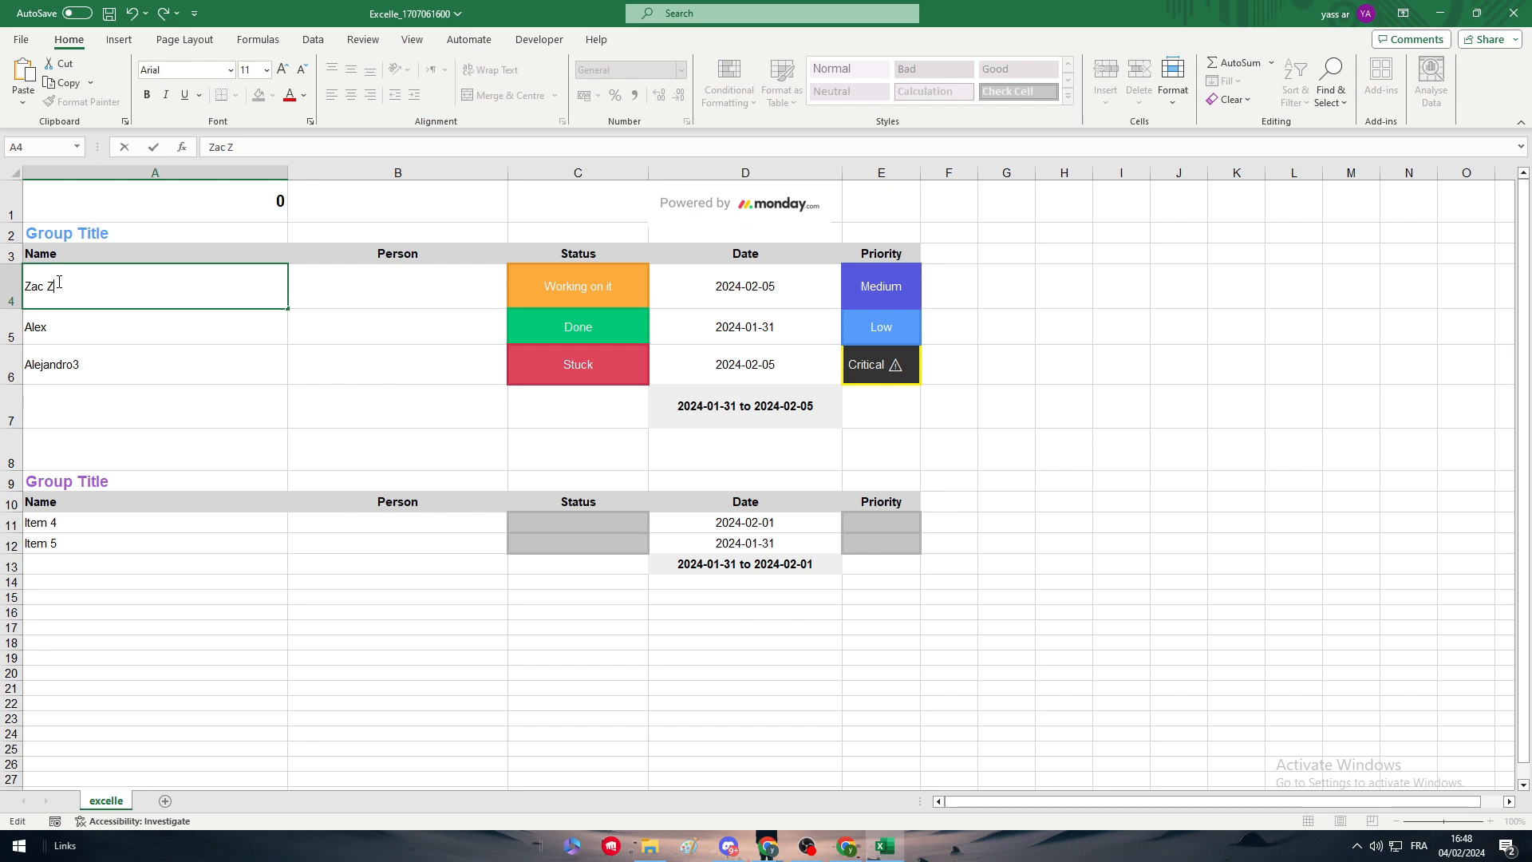
pyautogui.click(274, 478)
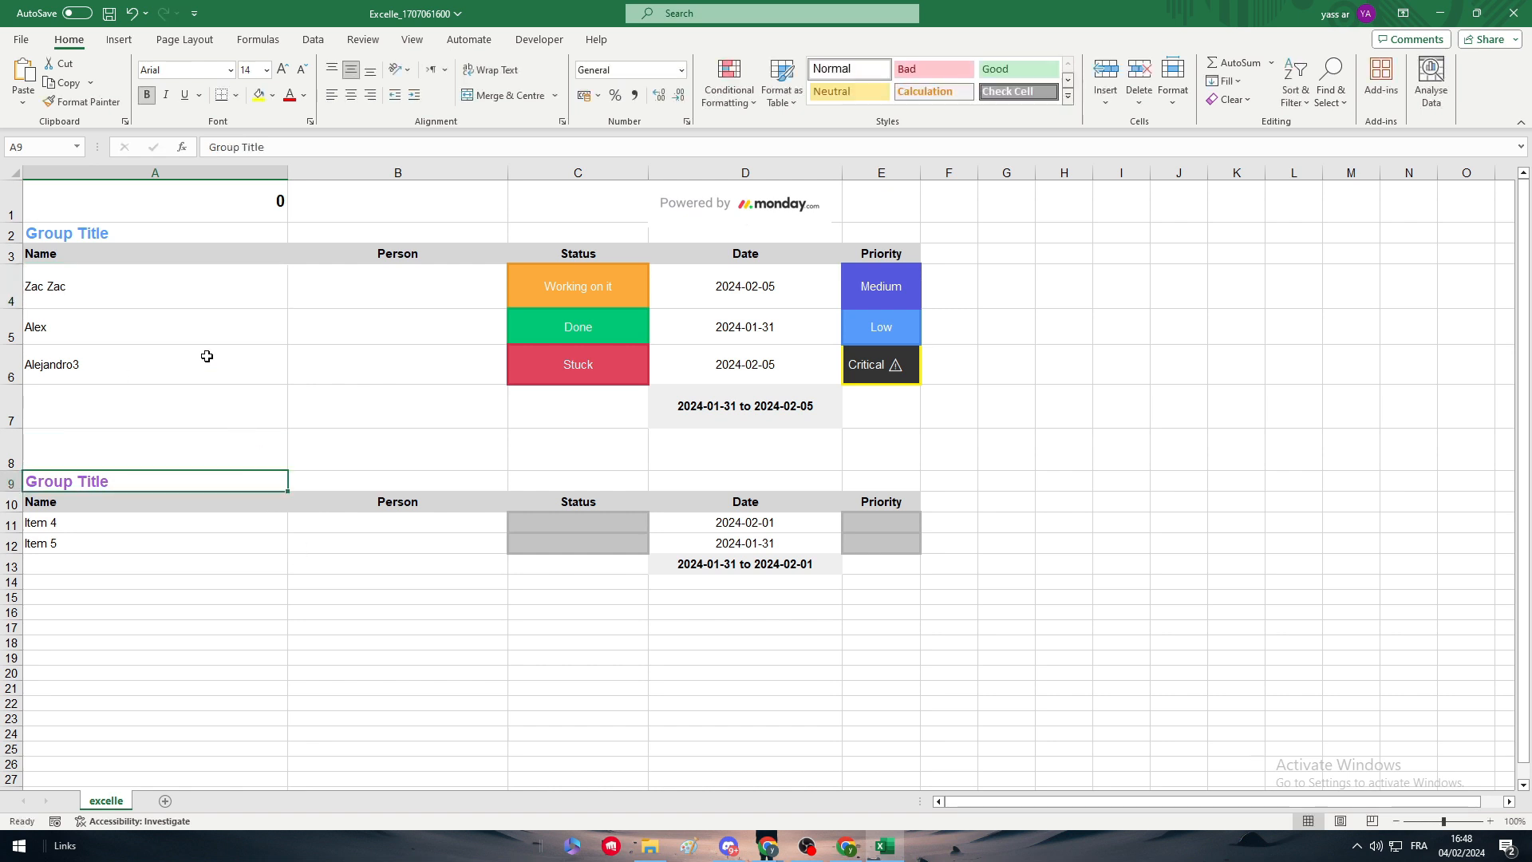
pyautogui.hotkey('ctrl', 's')
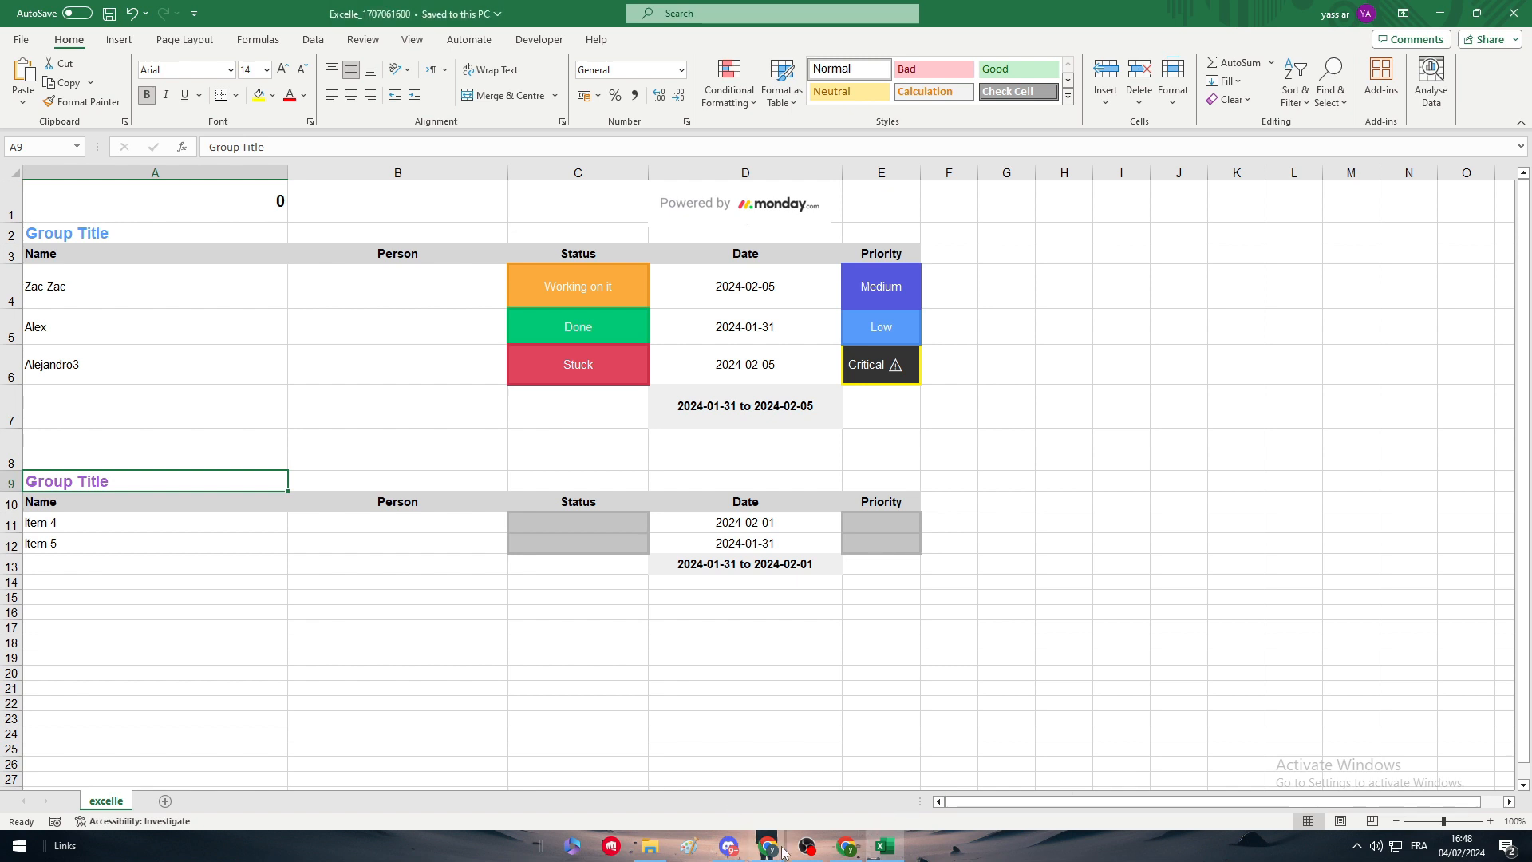
# Switch to monday.com in Chrome and start importing data into a new board from Excel
pyautogui.moveTo(767, 845)
pyautogui.click(829, 790)
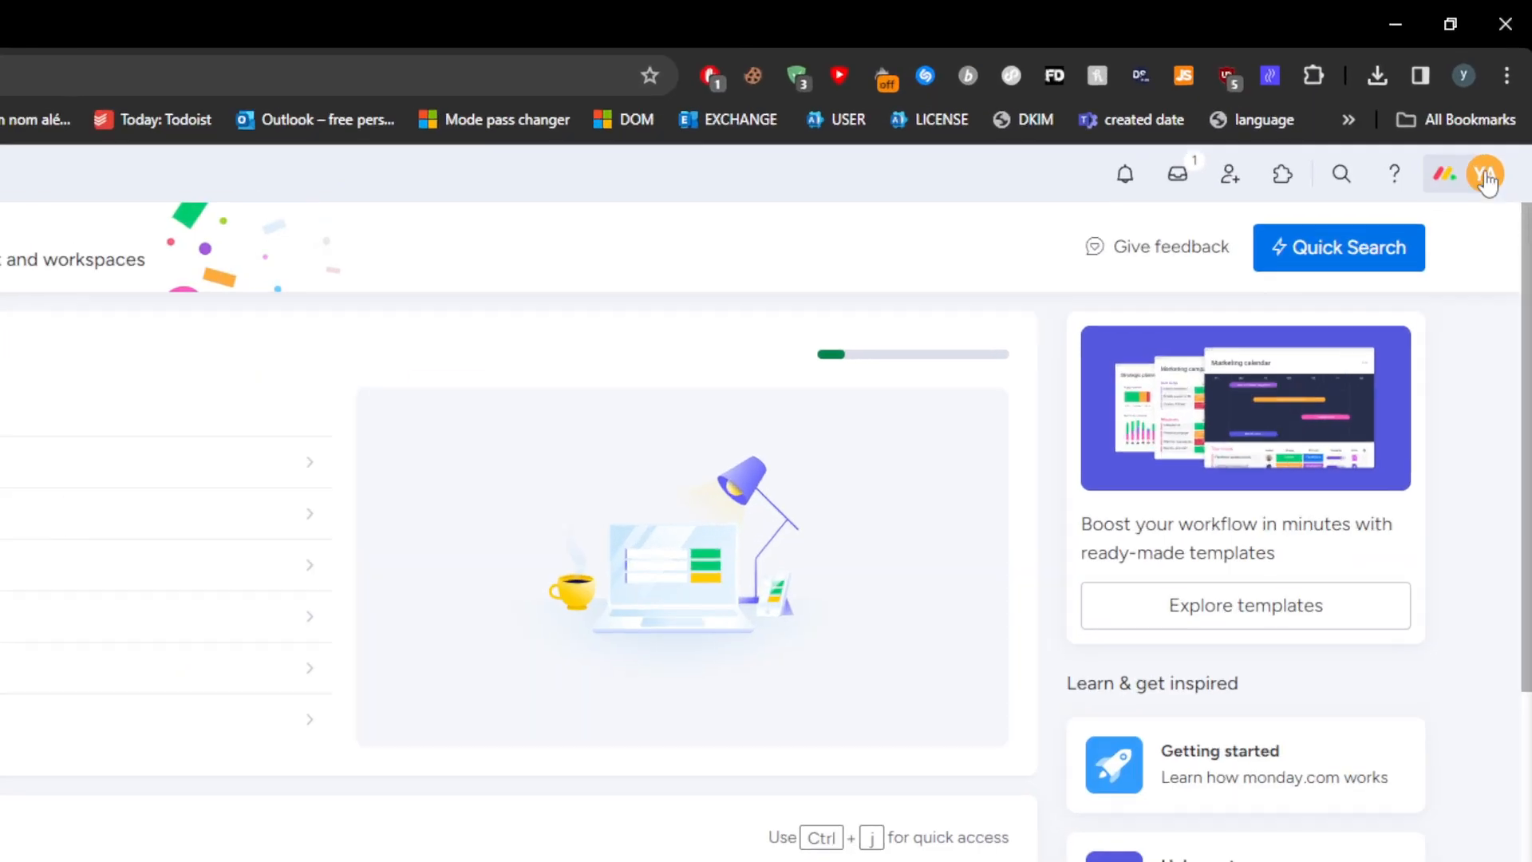
pyautogui.click(1499, 116)
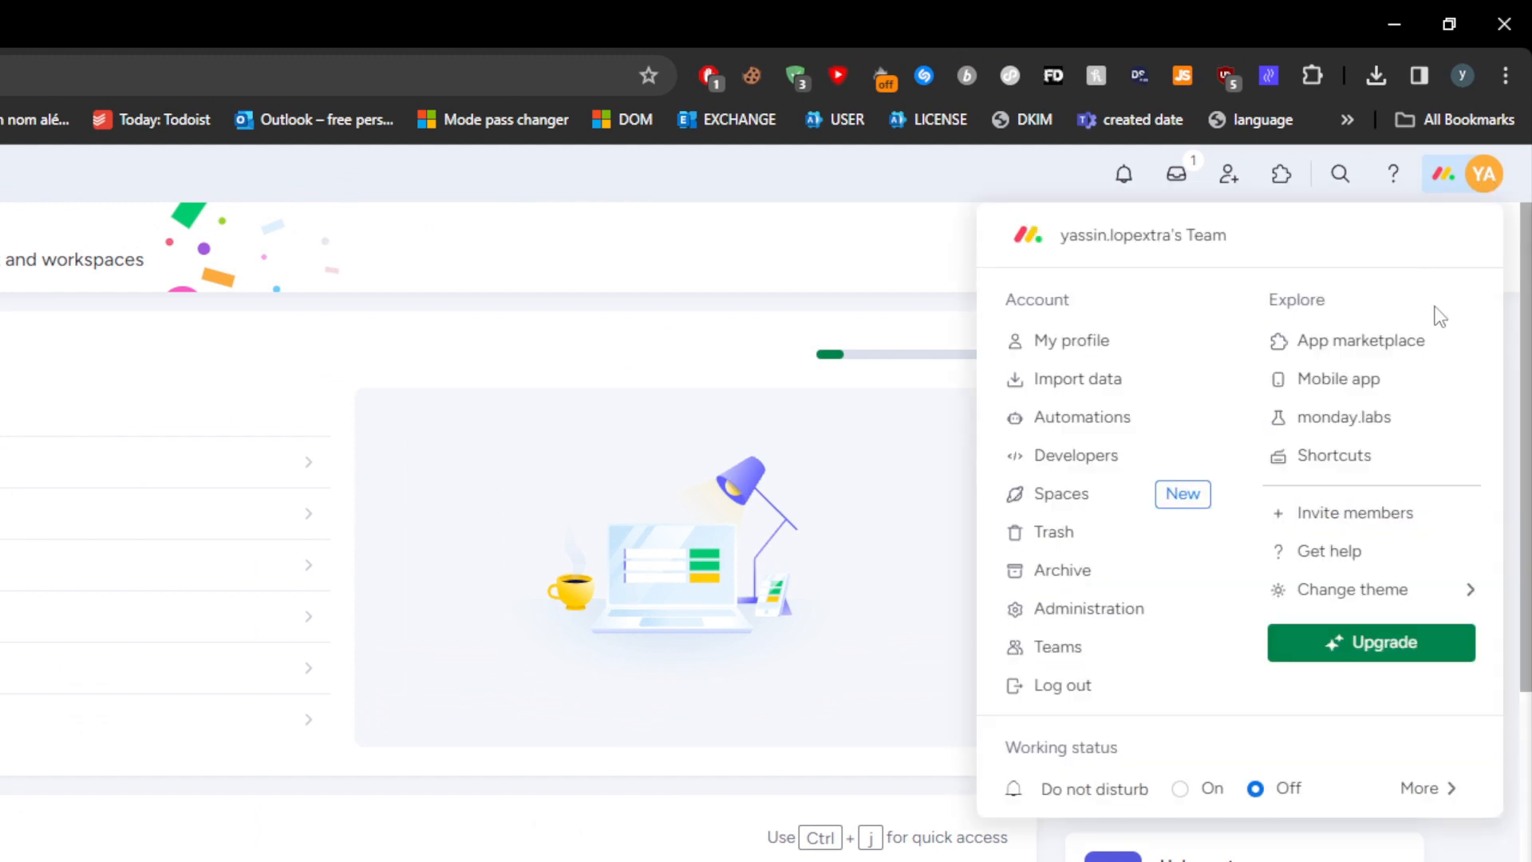
pyautogui.click(1073, 395)
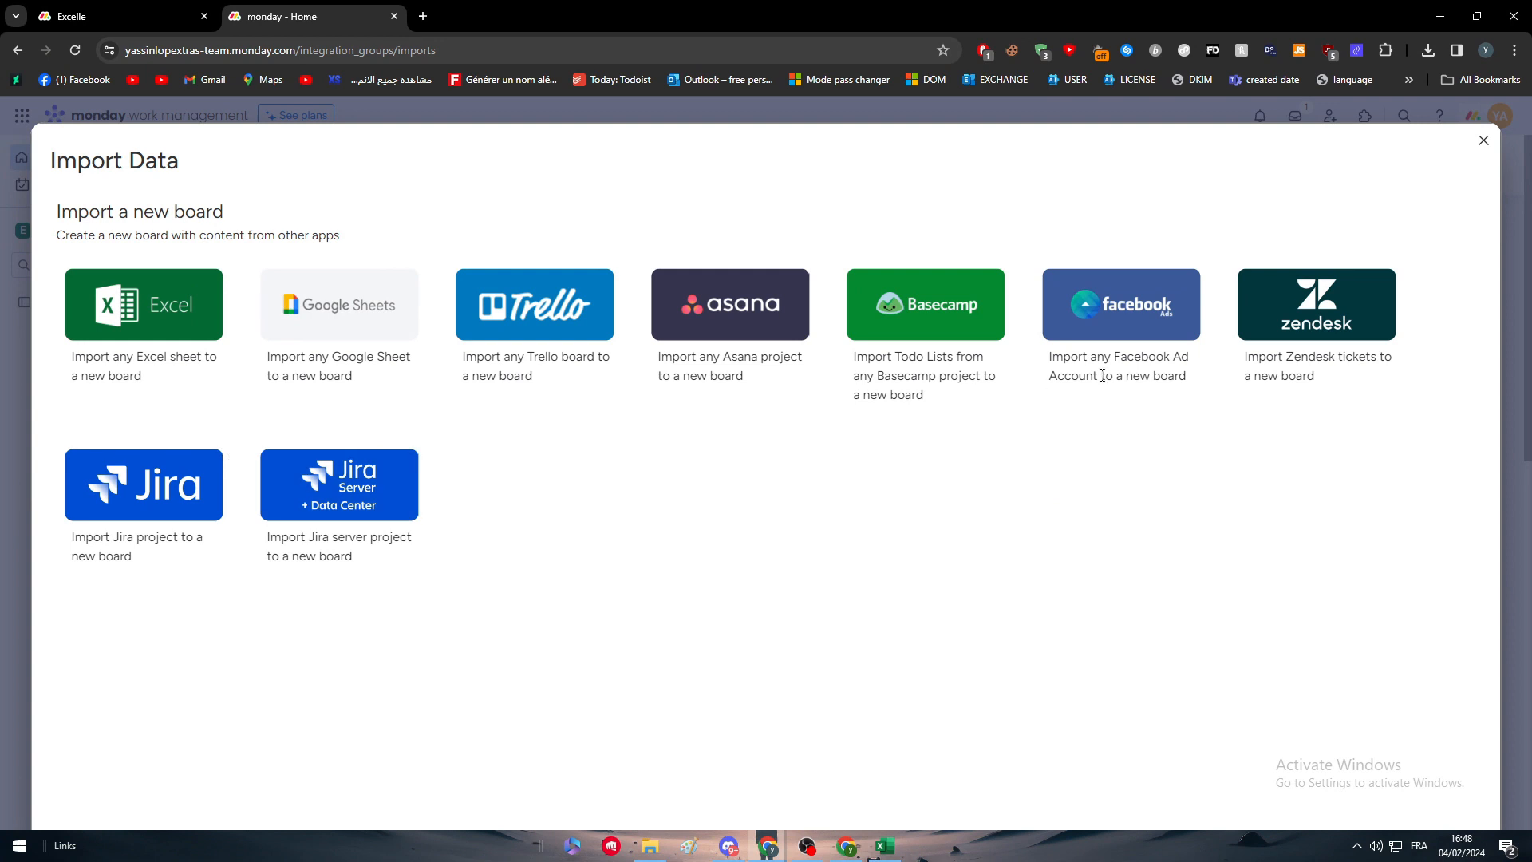
pyautogui.click(133, 325)
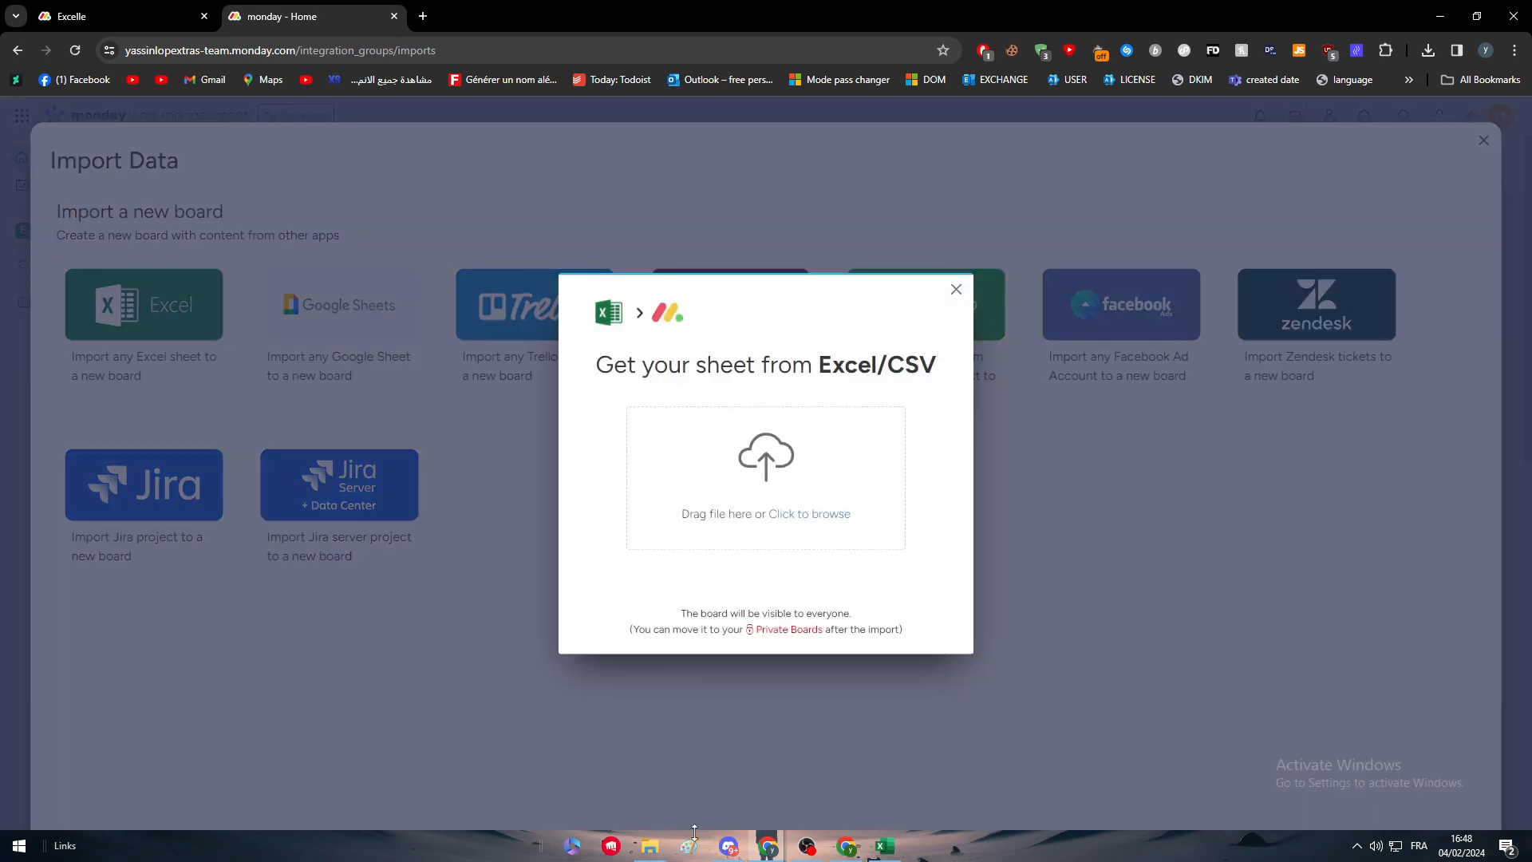
pyautogui.click(896, 852)
pyautogui.hotkey('alt', 'Tab')
pyautogui.doubleClick(185, 169)
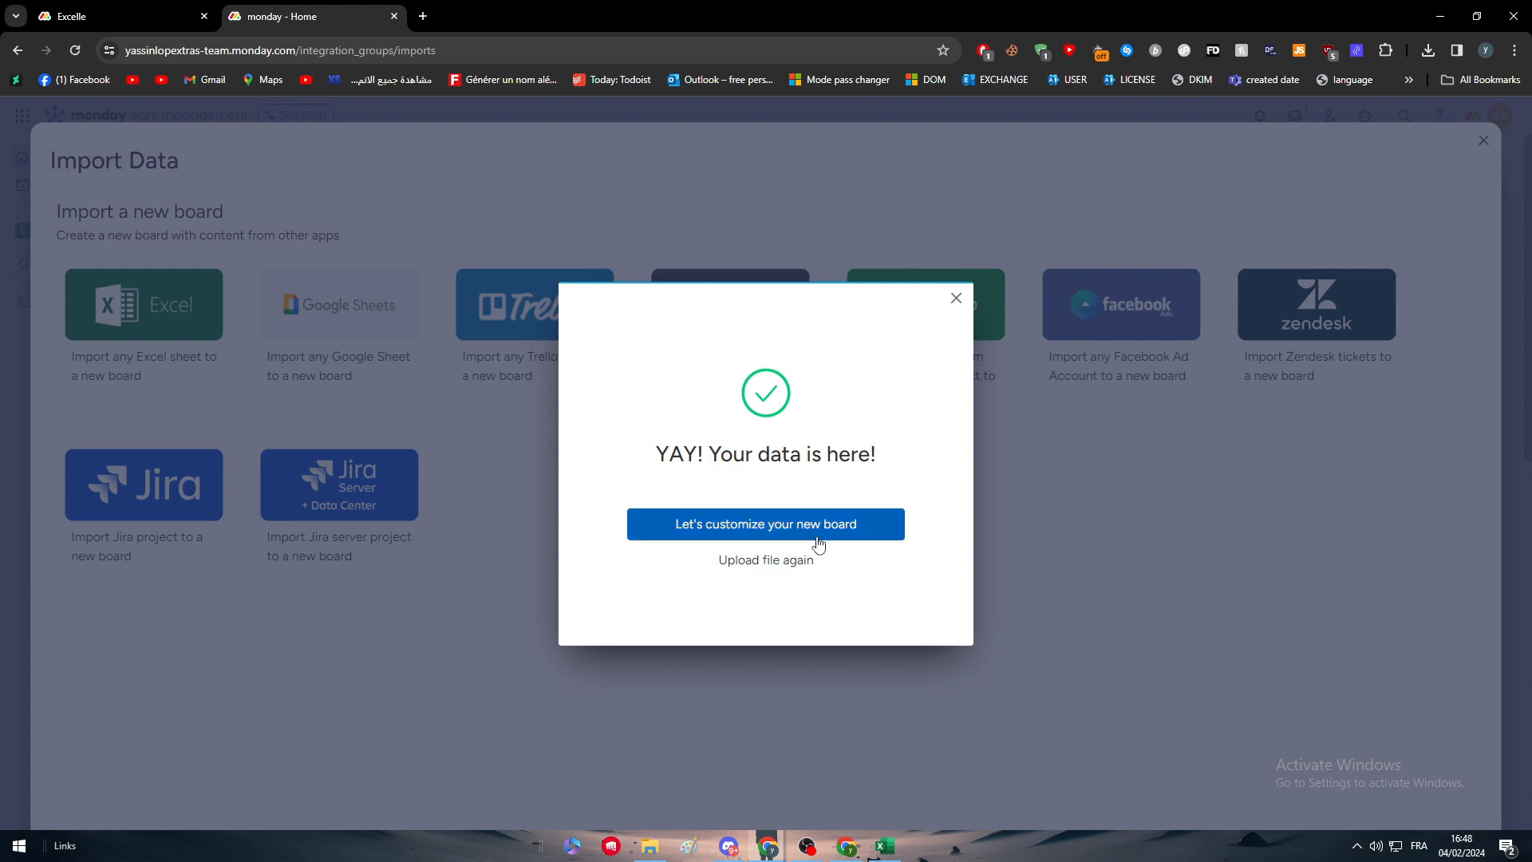
# Customize the import with row 5 as column titles, column A as item titles and Status columns, and create the board
pyautogui.click(787, 542)
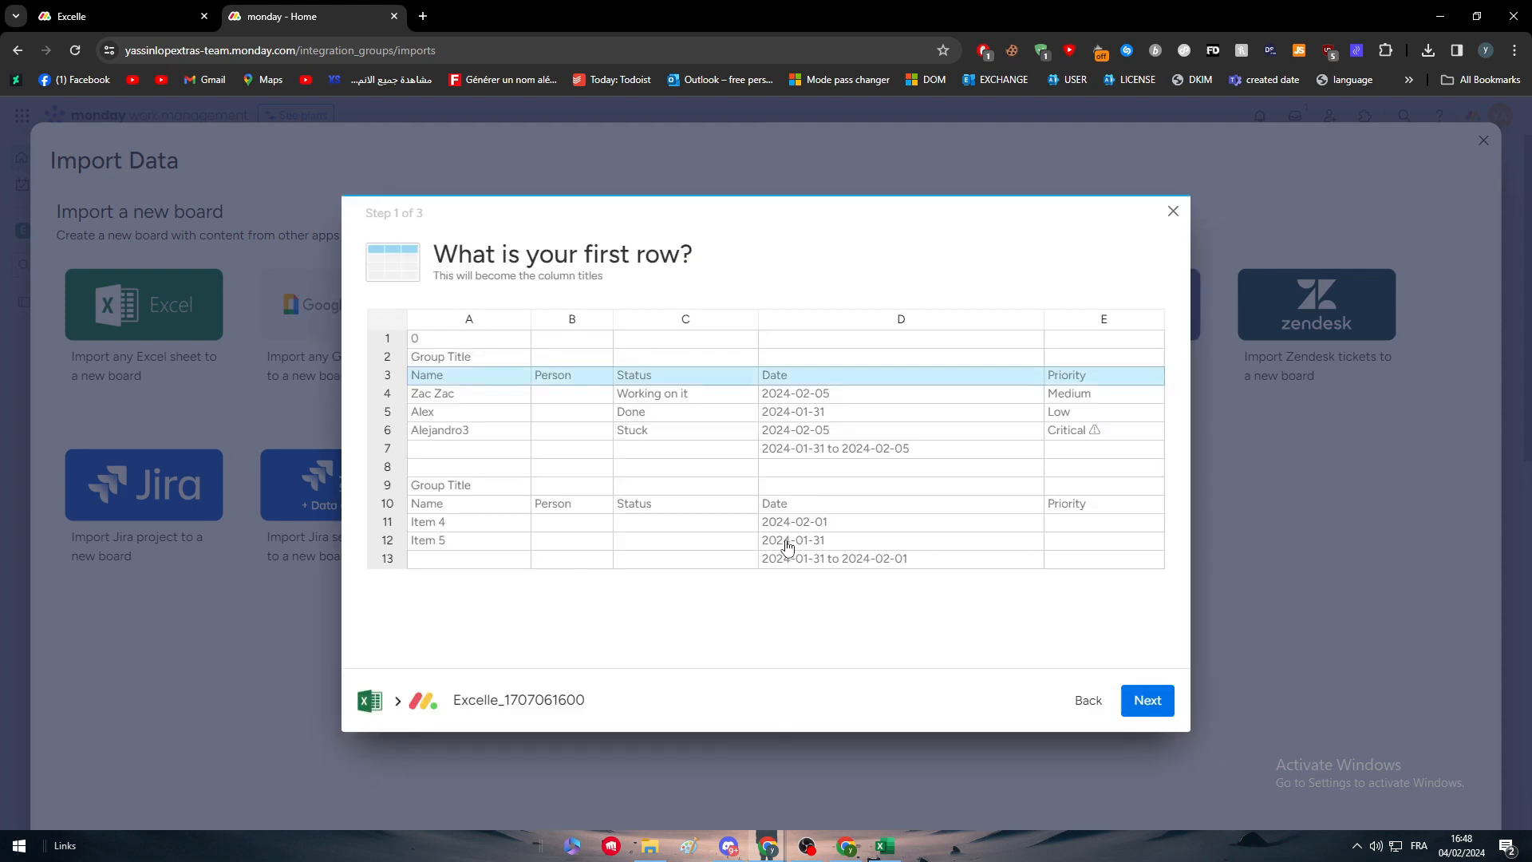
pyautogui.click(467, 413)
pyautogui.click(1141, 704)
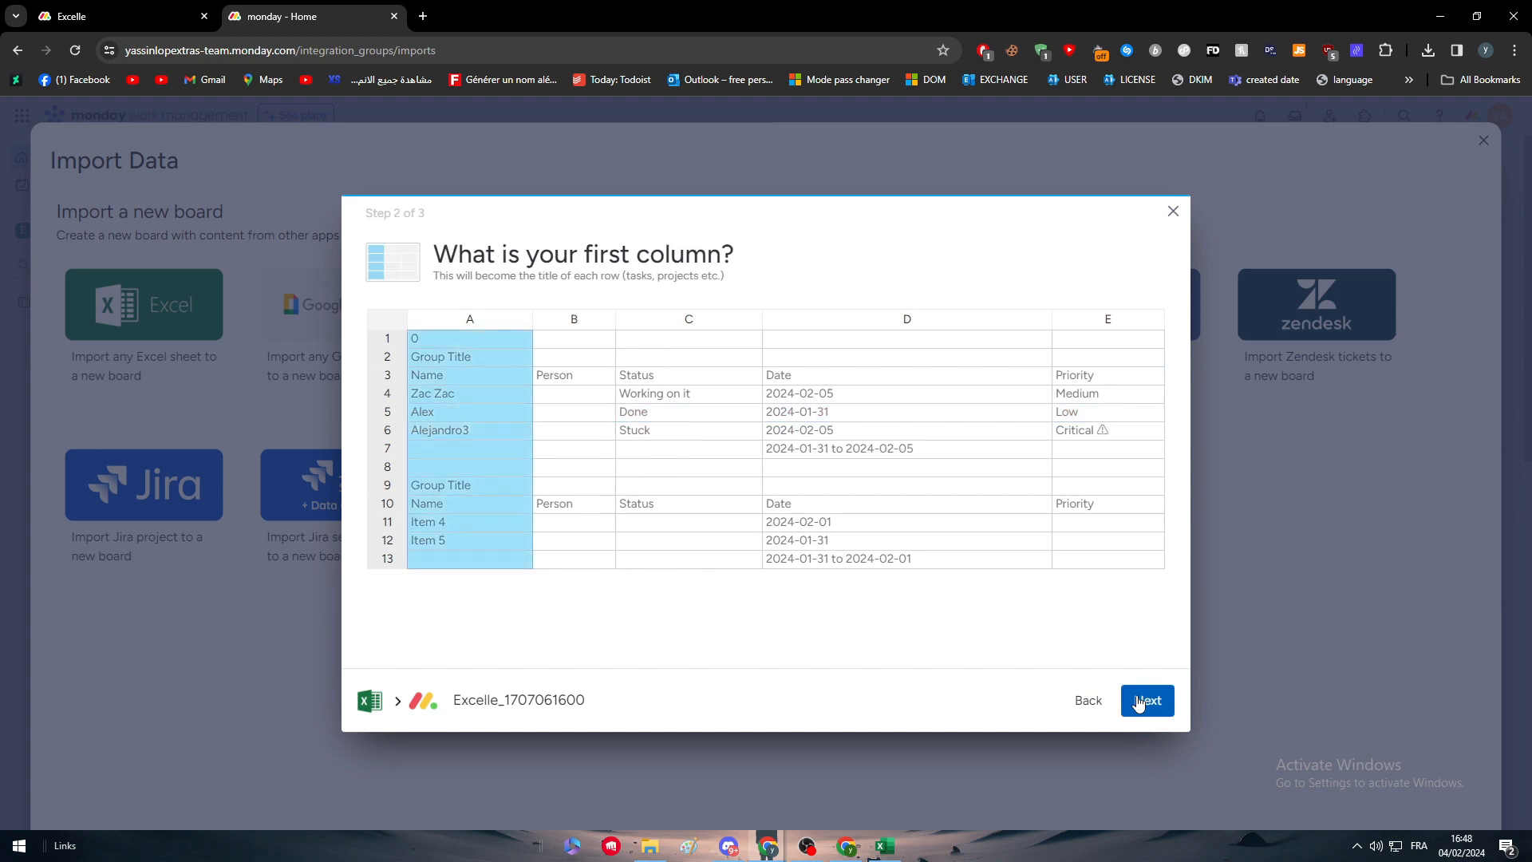
pyautogui.click(1143, 700)
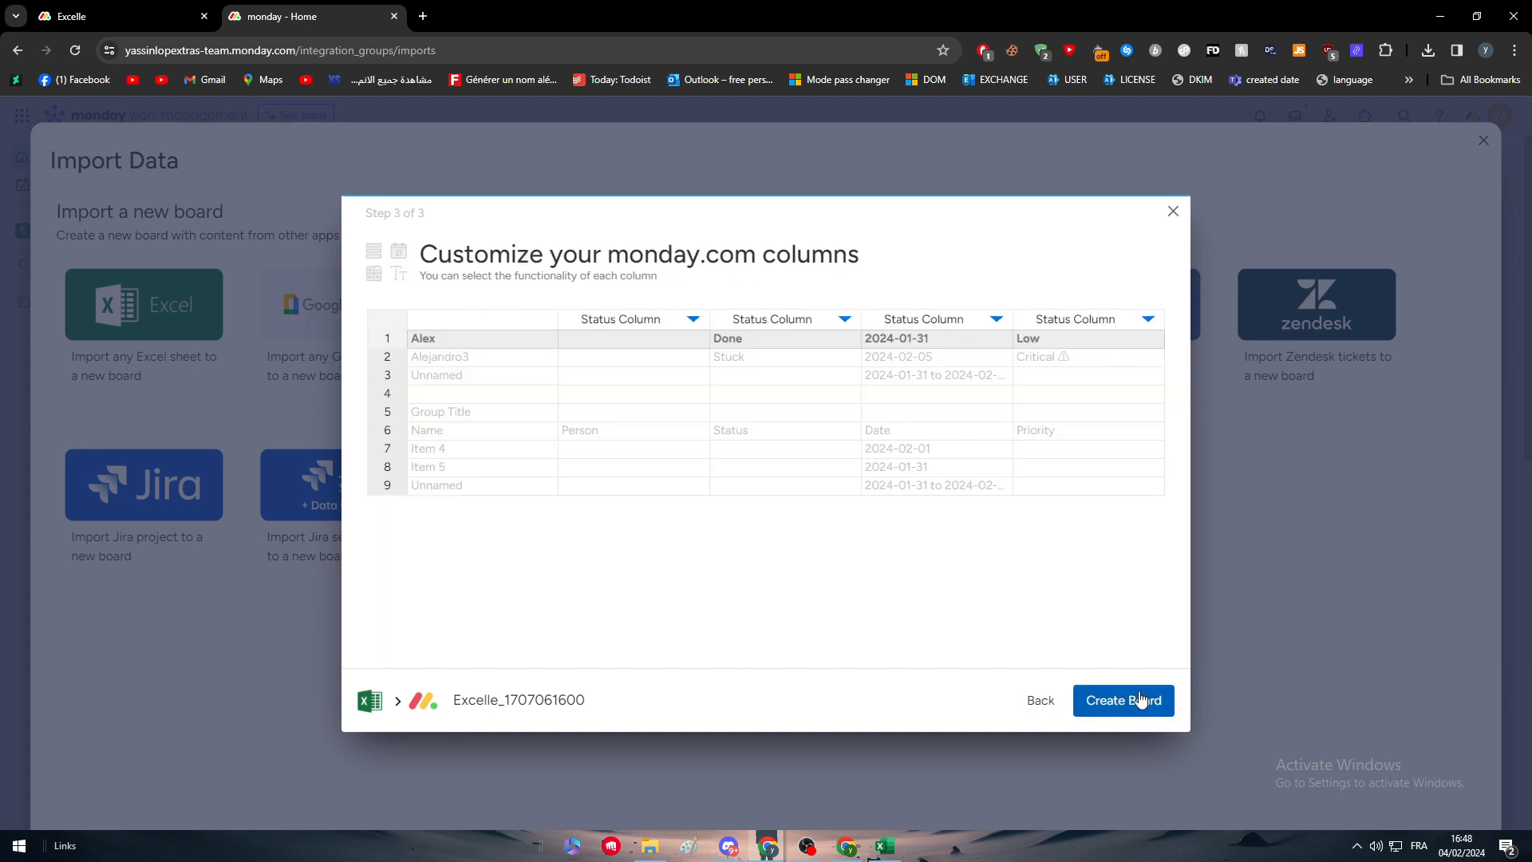
pyautogui.click(1139, 699)
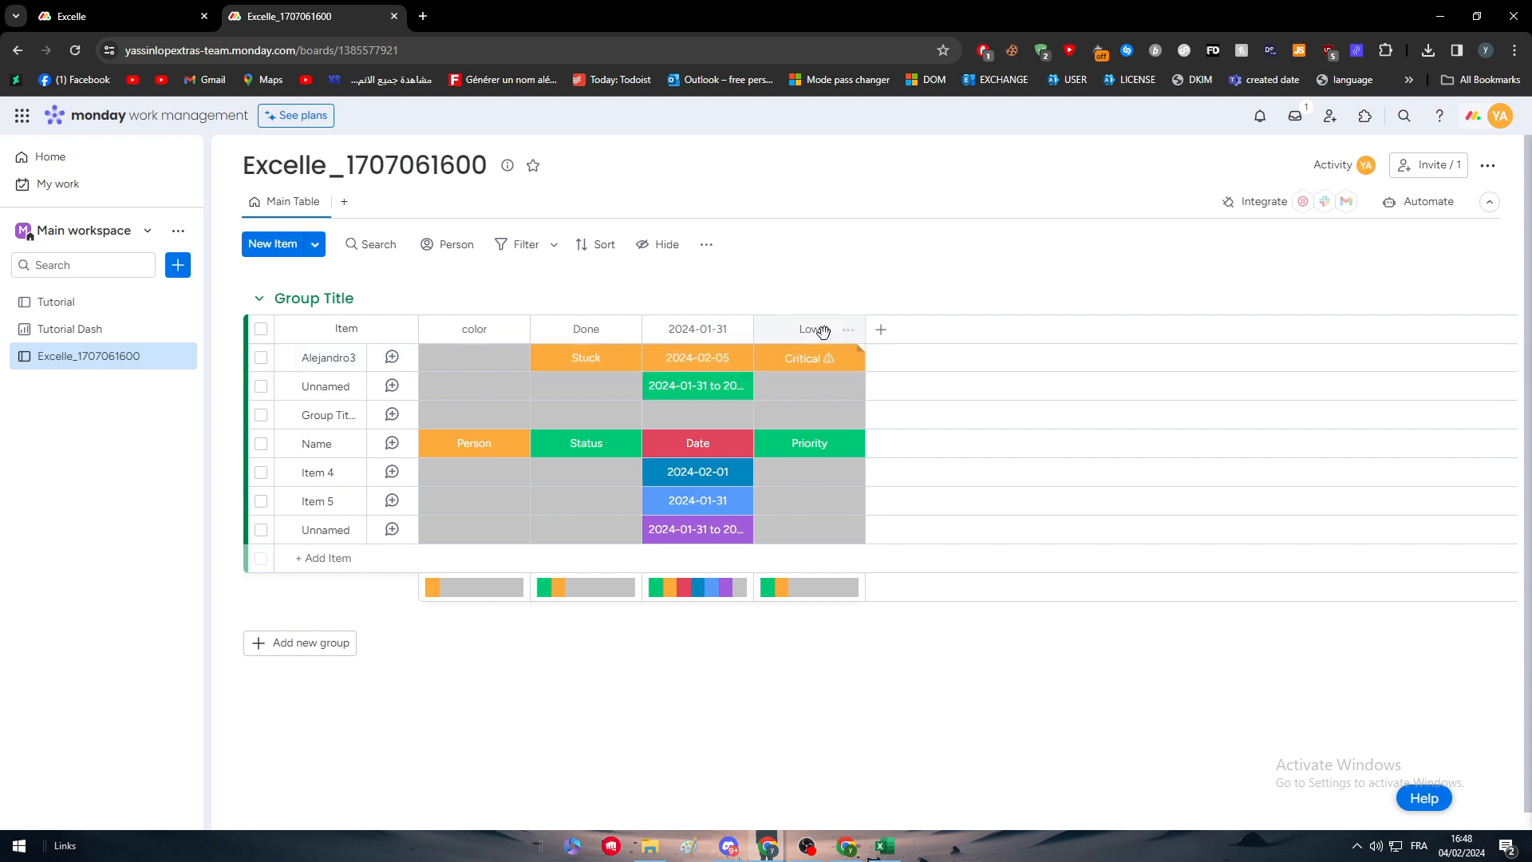
pyautogui.scroll(-1, 785, 494)
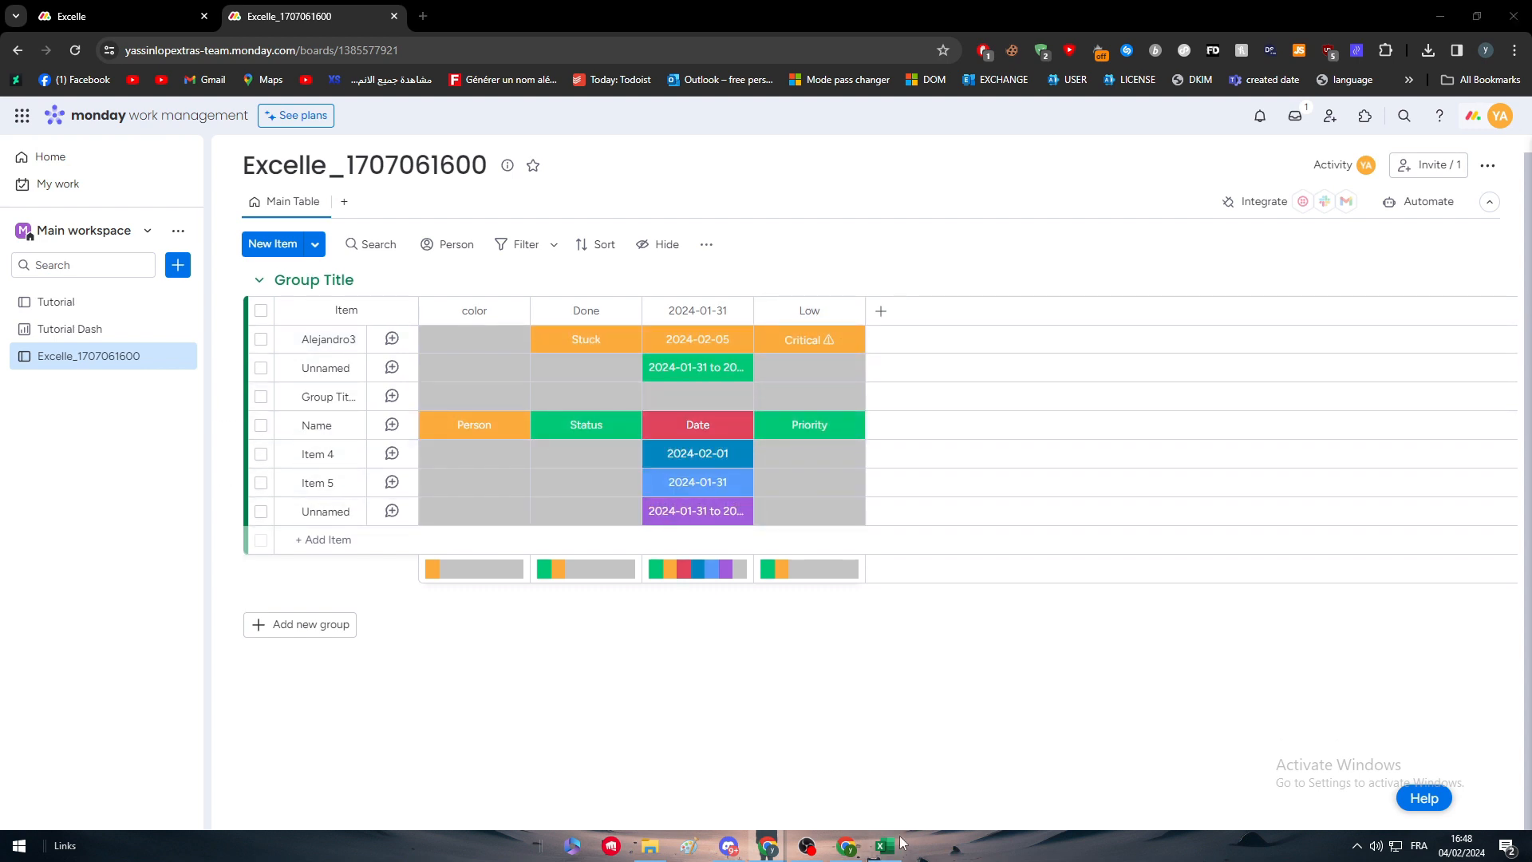
pyautogui.click(883, 846)
pyautogui.moveTo(895, 254); pyautogui.dragTo(112, 251)
pyautogui.click(884, 845)
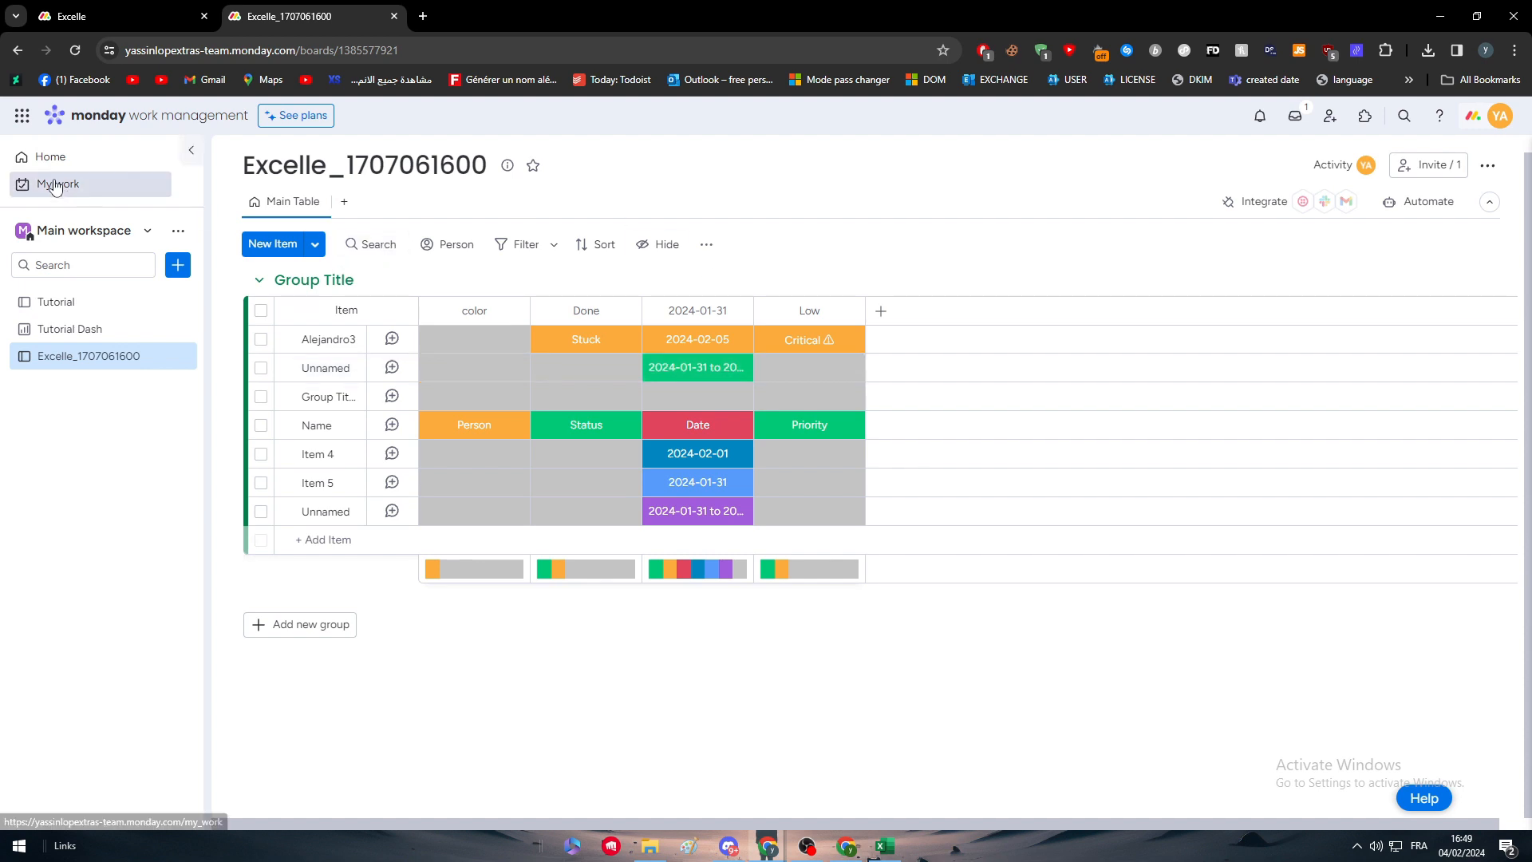
# Go to the home page and add a new workspace named sdfdsf
pyautogui.click(48, 156)
pyautogui.click(178, 231)
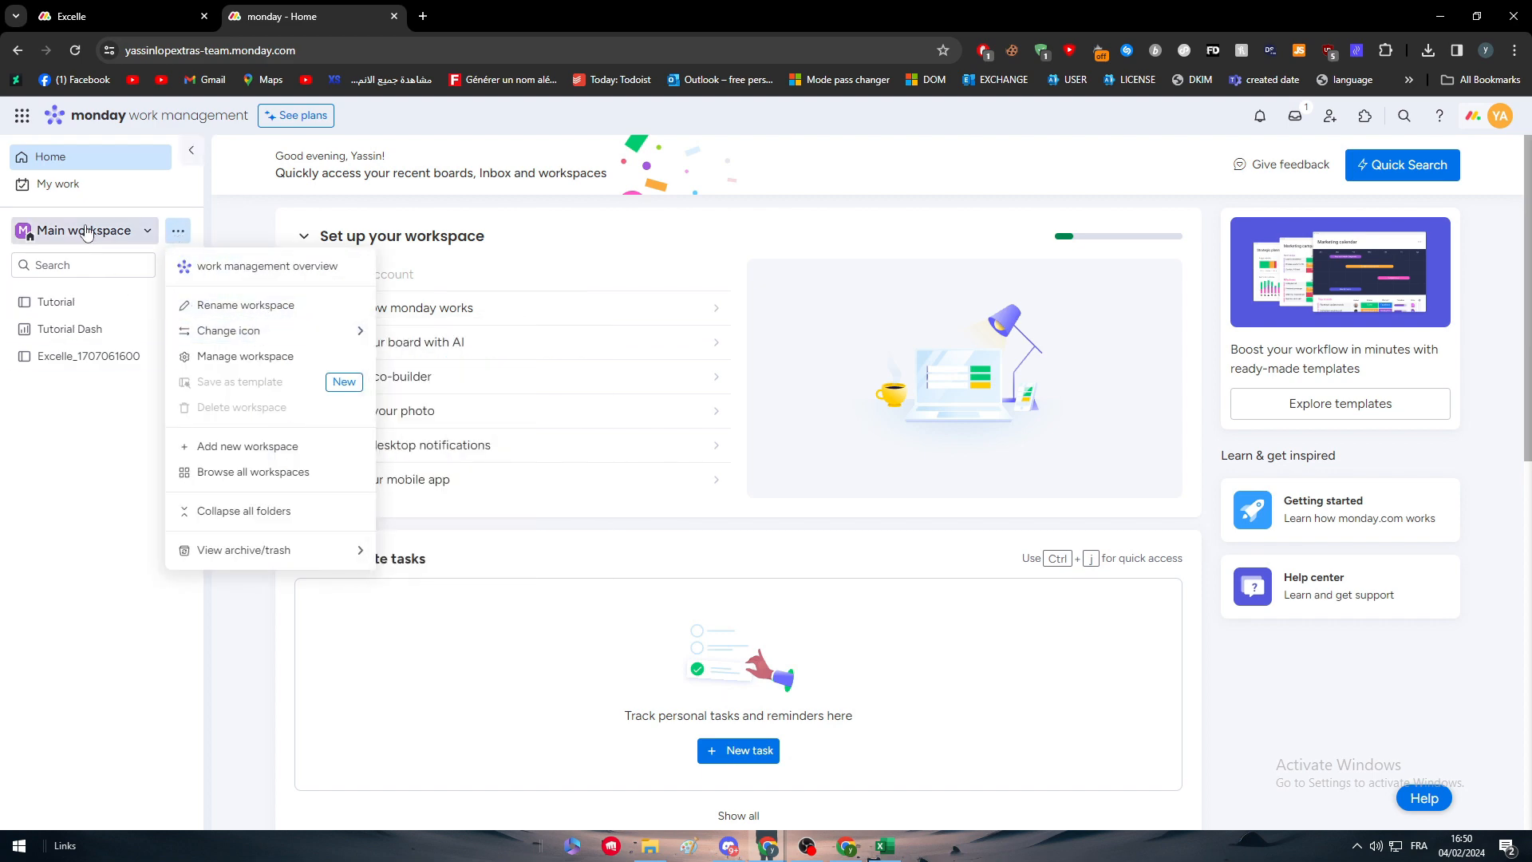
pyautogui.click(144, 235)
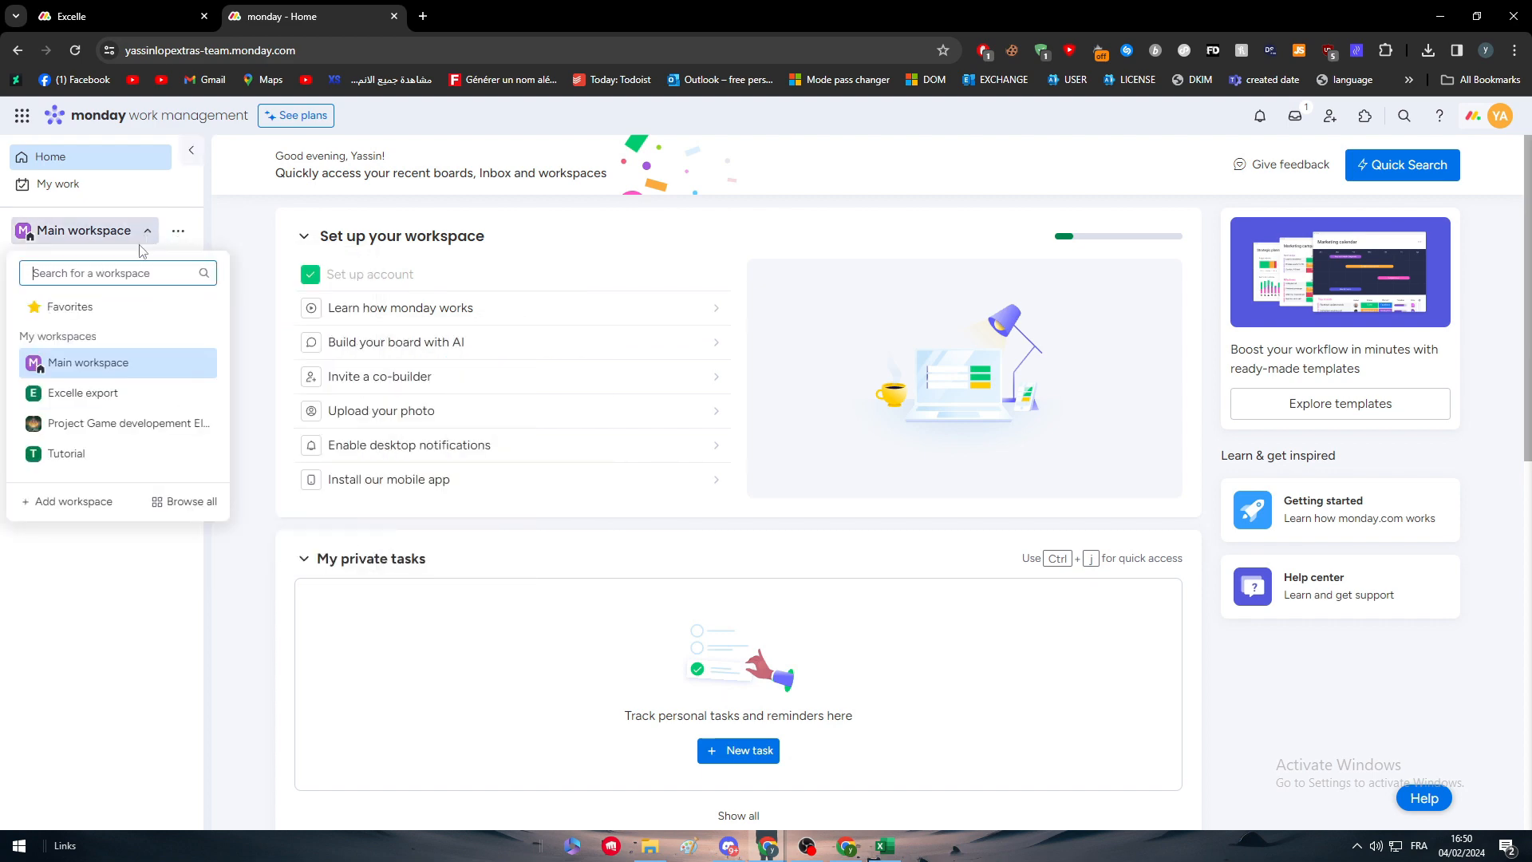
pyautogui.click(74, 501)
pyautogui.write('sdfdsf')
pyautogui.click(877, 633)
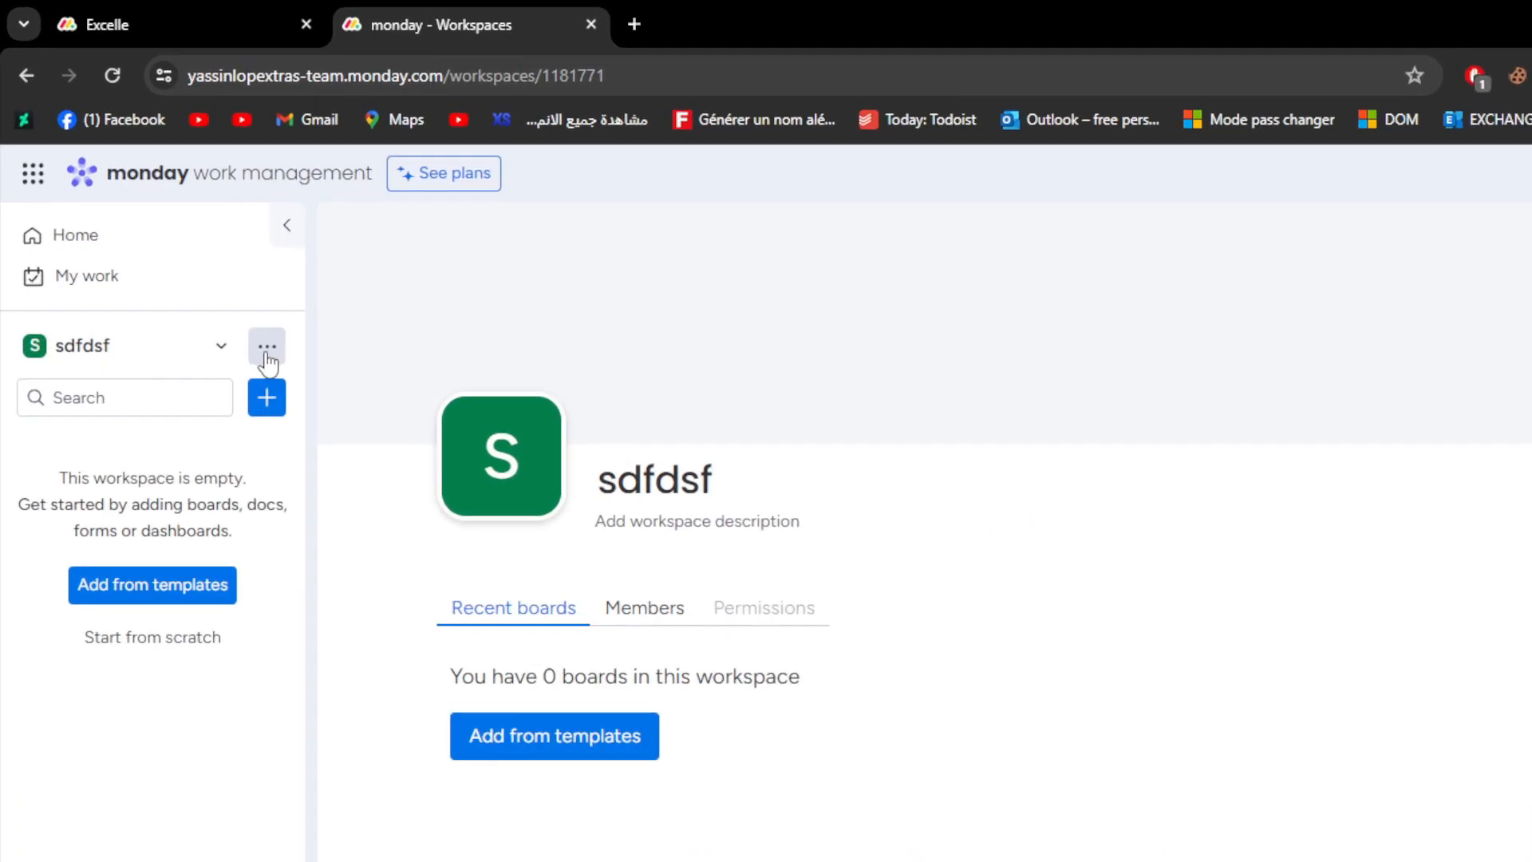
# Create a board in the sdfdsf workspace with the default name New Board, Main privacy and Items as its content
pyautogui.click(178, 230)
pyautogui.click(139, 311)
pyautogui.click(267, 348)
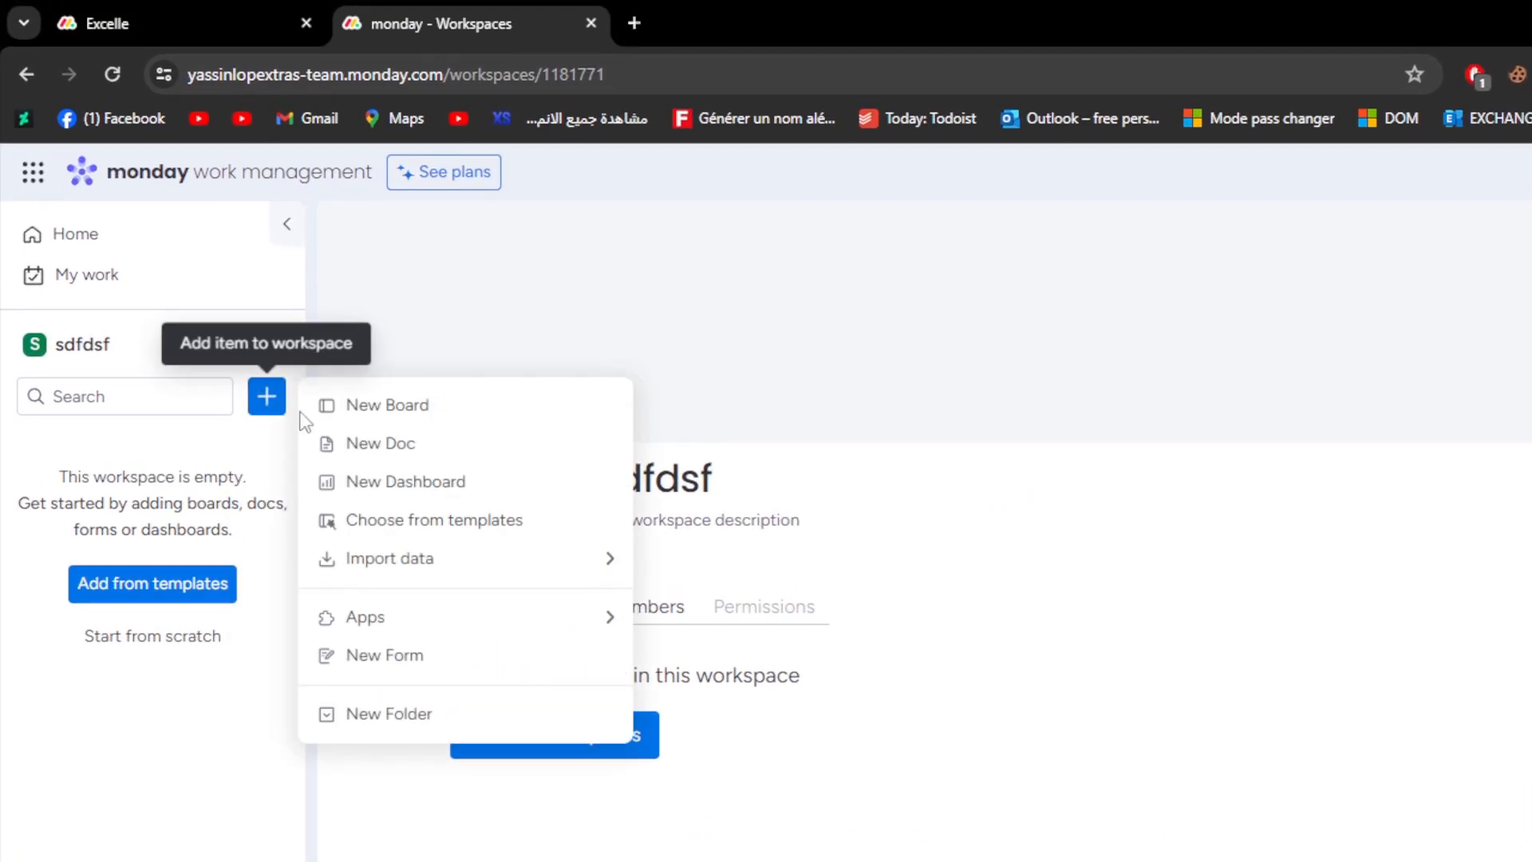
pyautogui.click(335, 370)
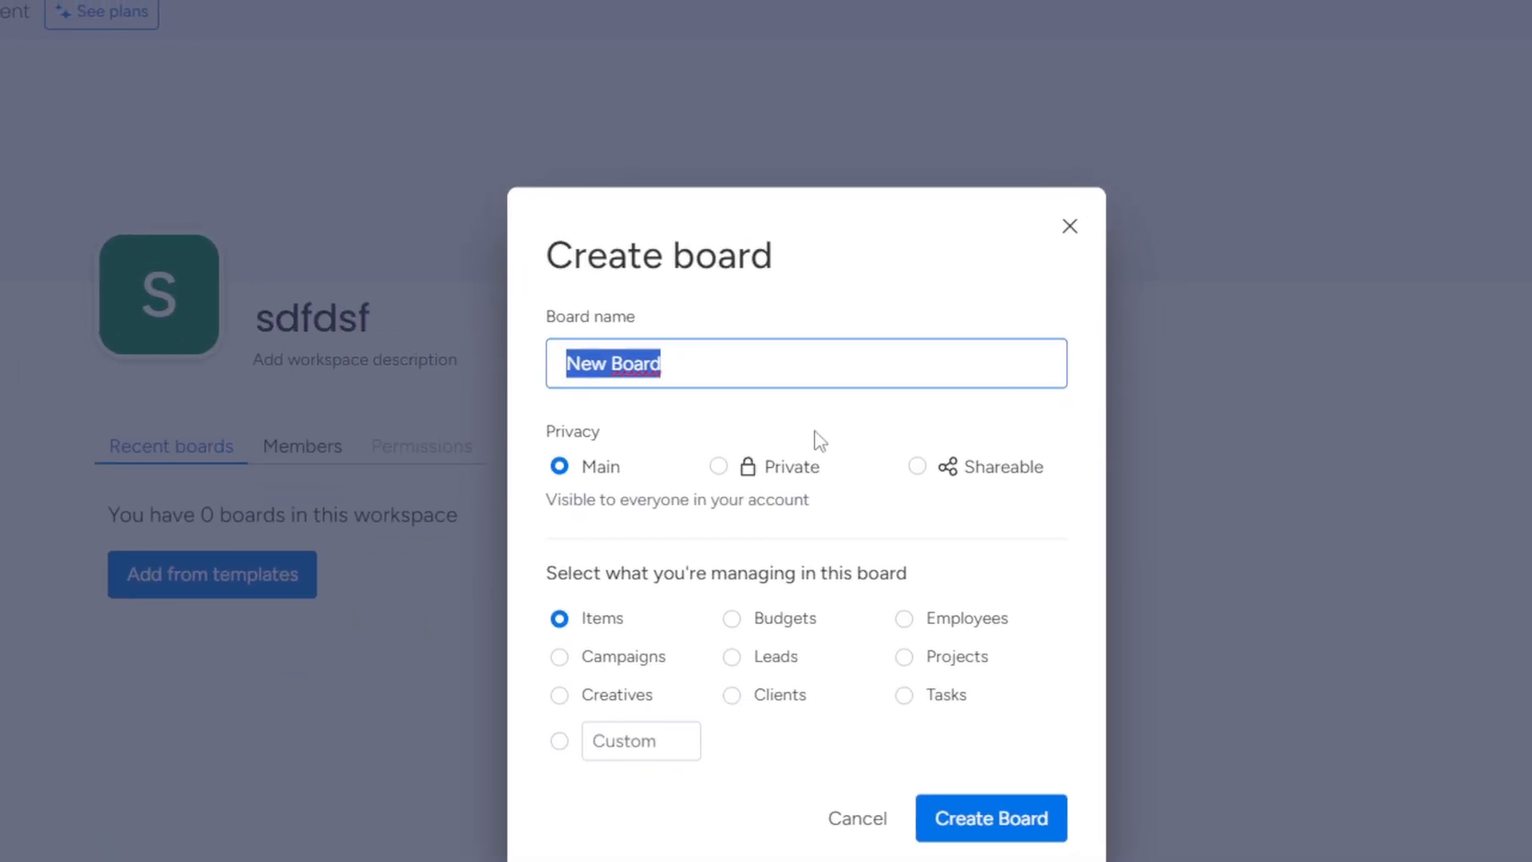
pyautogui.click(1156, 587)
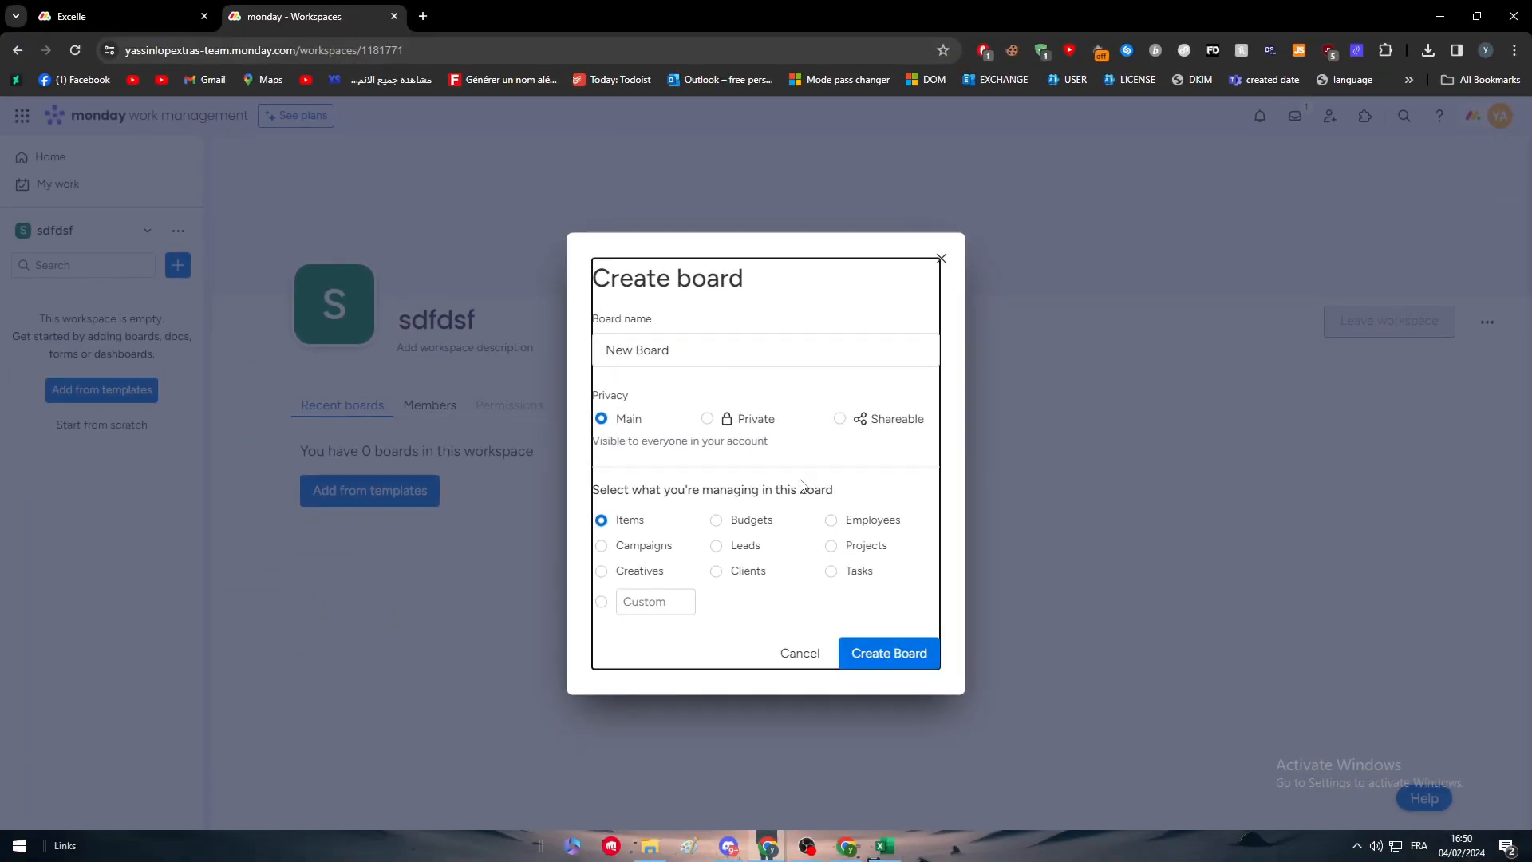
pyautogui.click(889, 655)
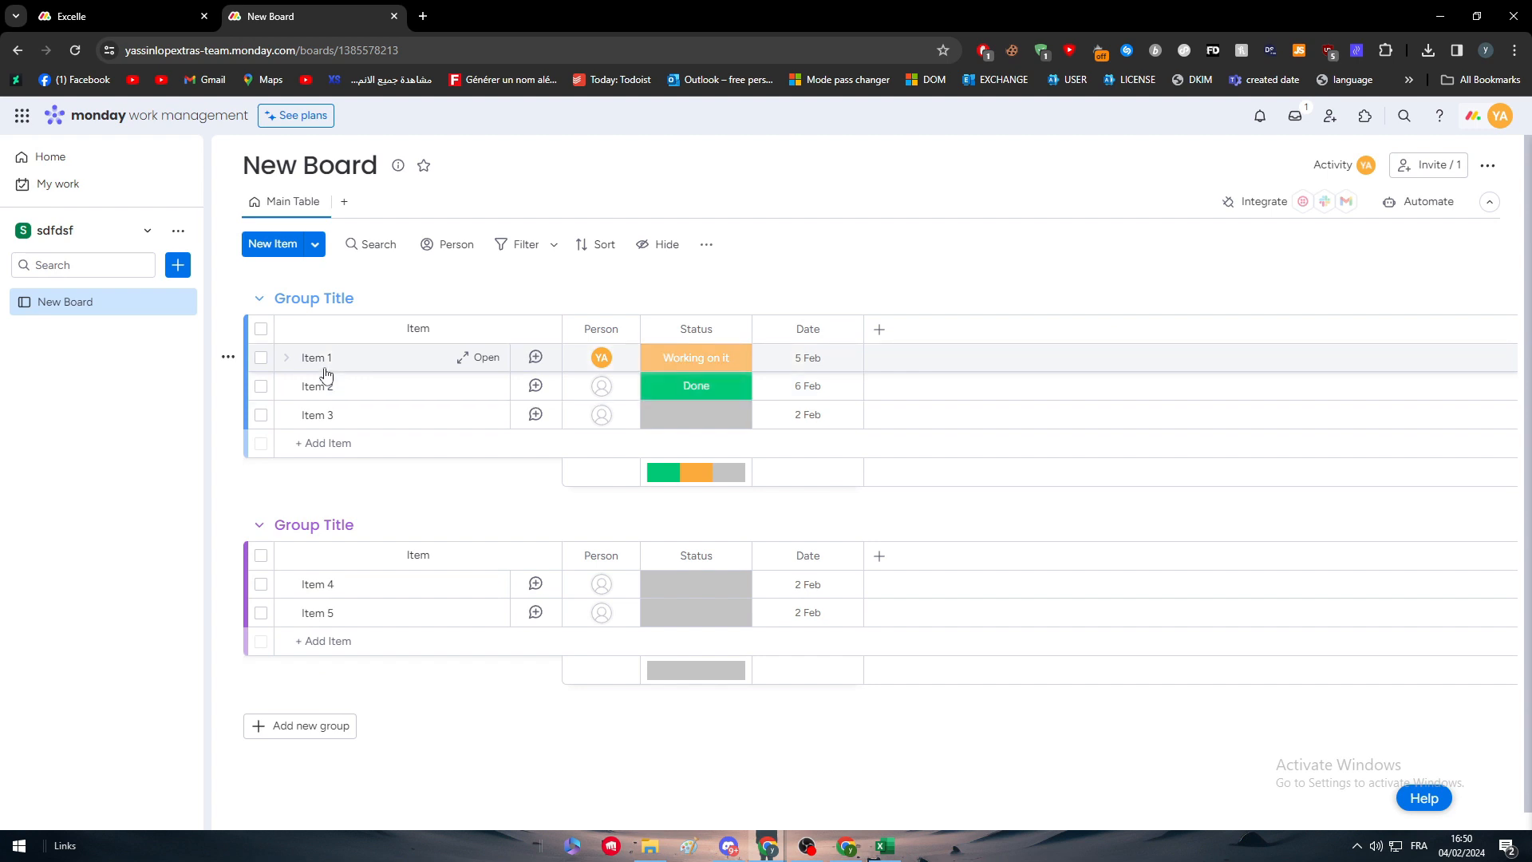
# Rename the three items of the first group as Task 1, Task 2 and Task 3
pyautogui.click(327, 359)
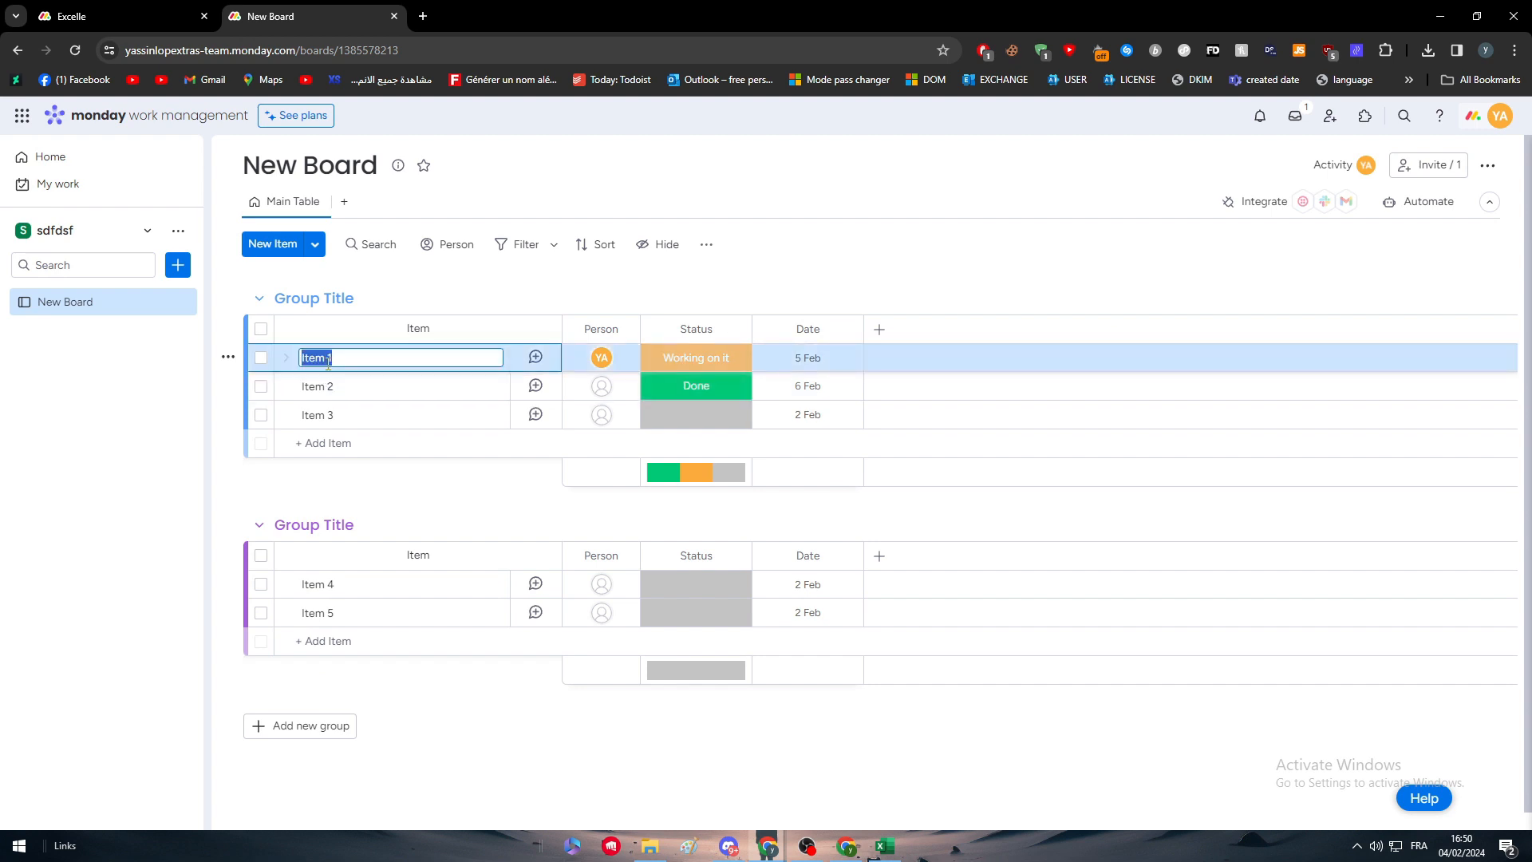
pyautogui.write('Task')
pyautogui.click(339, 388)
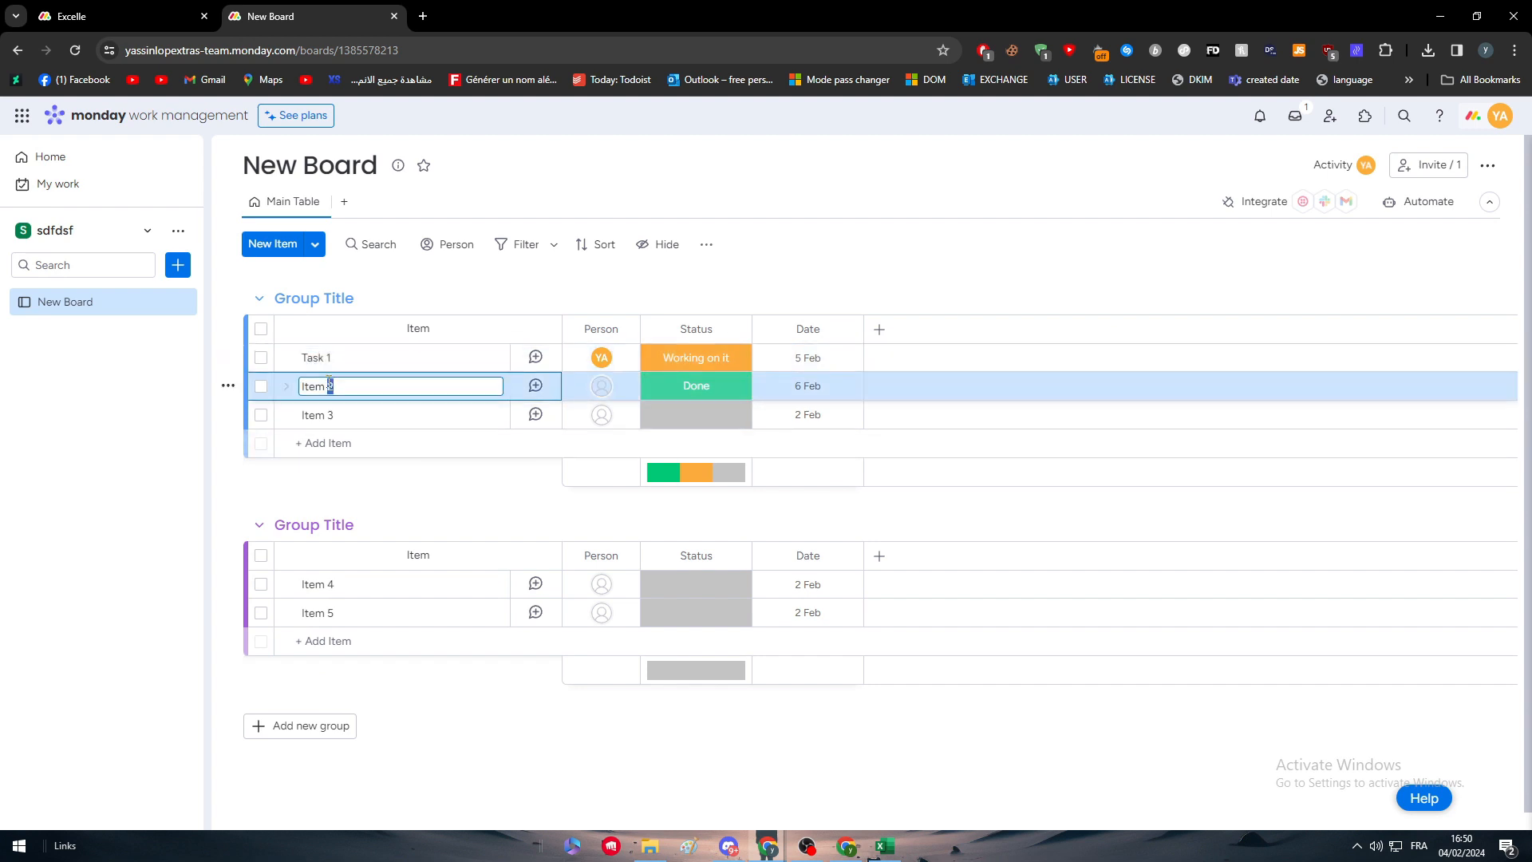
pyautogui.write('Task 2')
pyautogui.click(324, 414)
pyautogui.write('T')
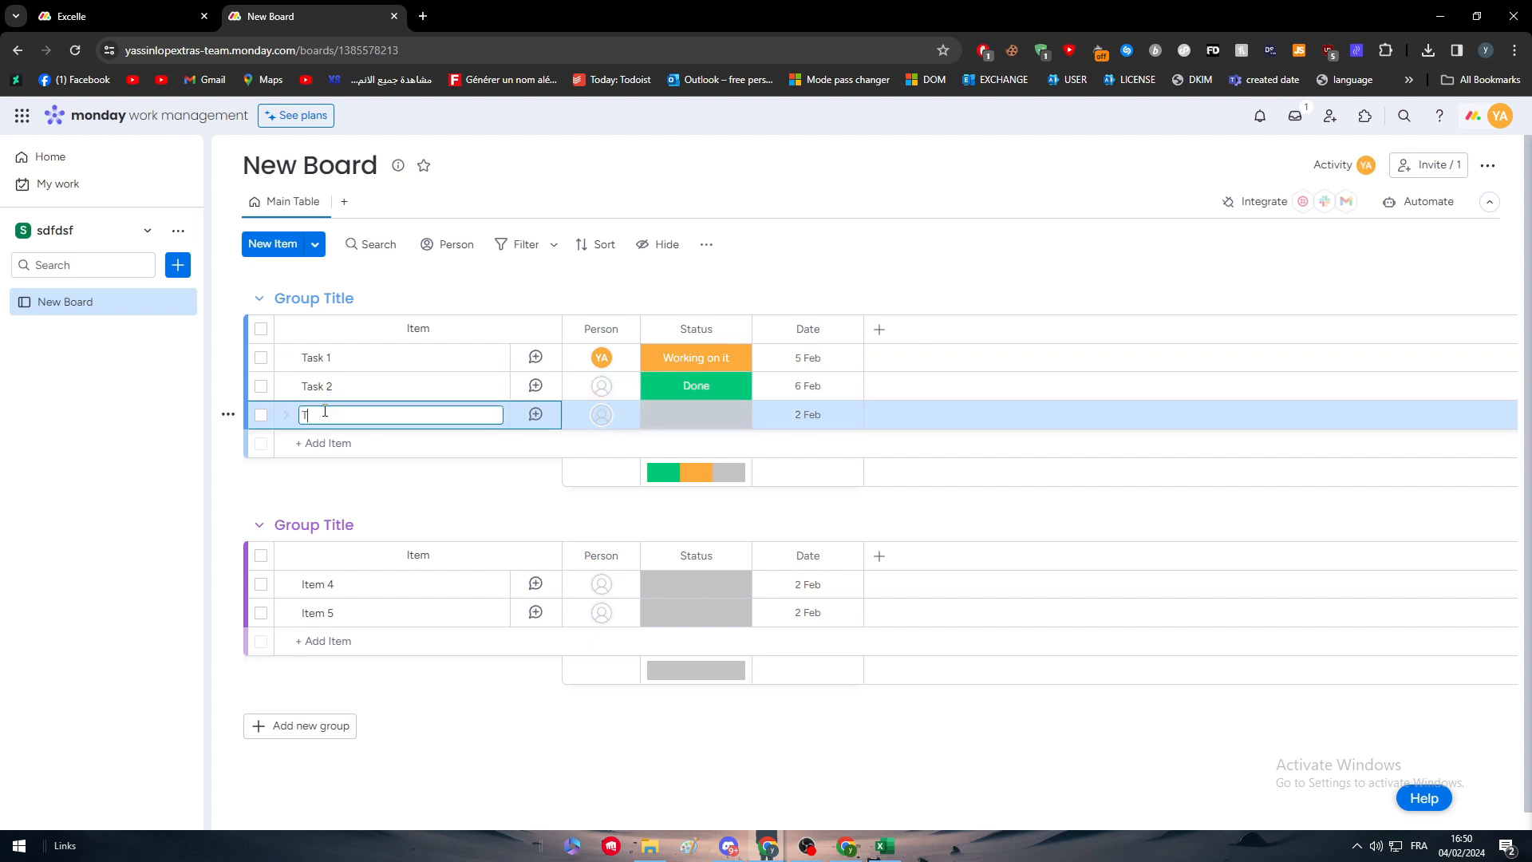
pyautogui.write('ask 3')
# Add a Checkbox column to the board and tick it for Task 1 and Task 3
pyautogui.click(878, 329)
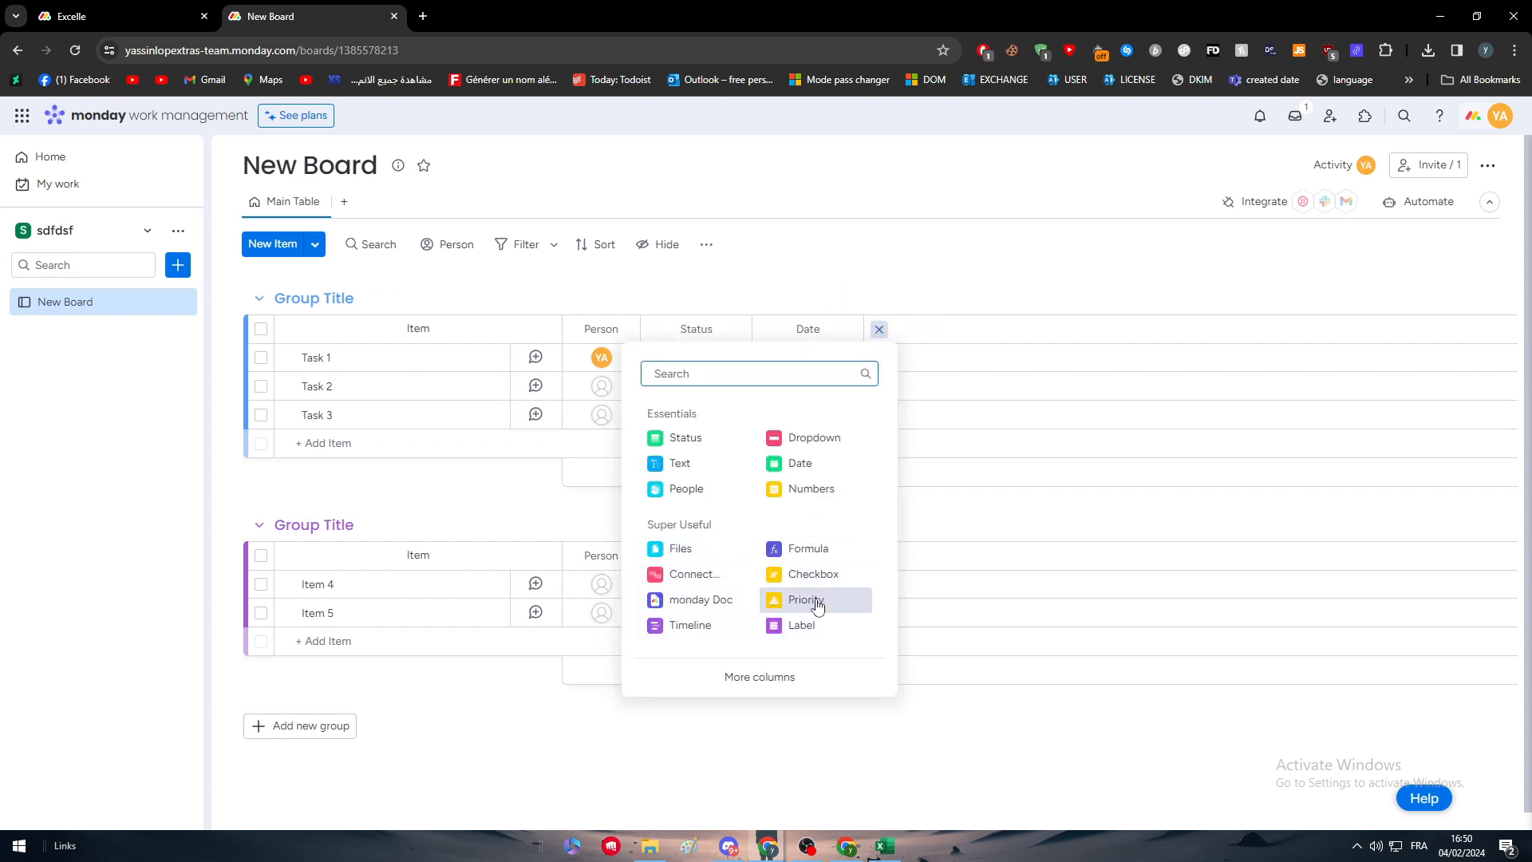
pyautogui.click(832, 587)
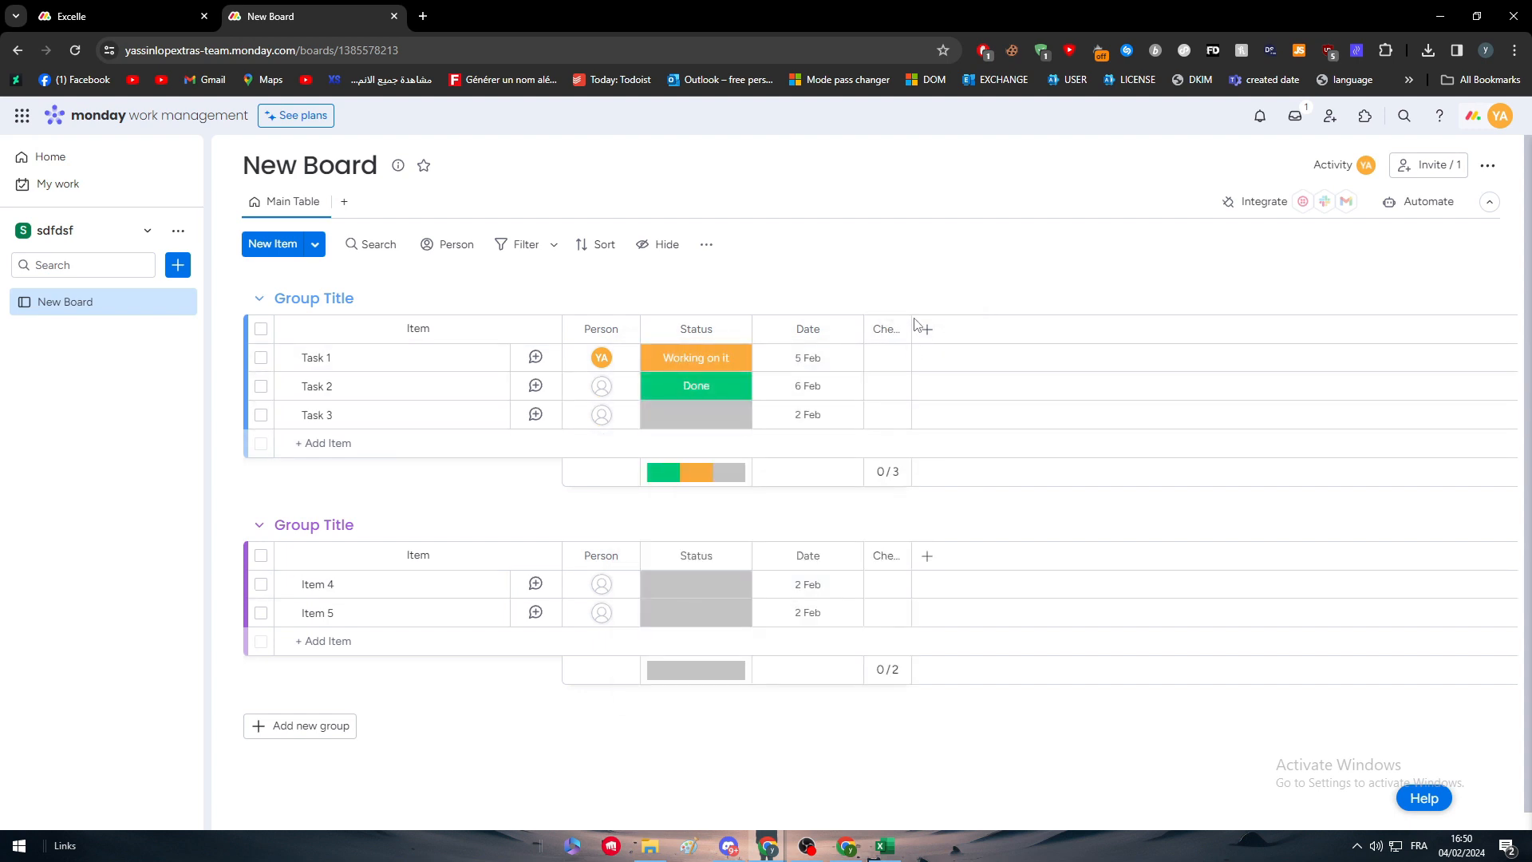
pyautogui.click(891, 365)
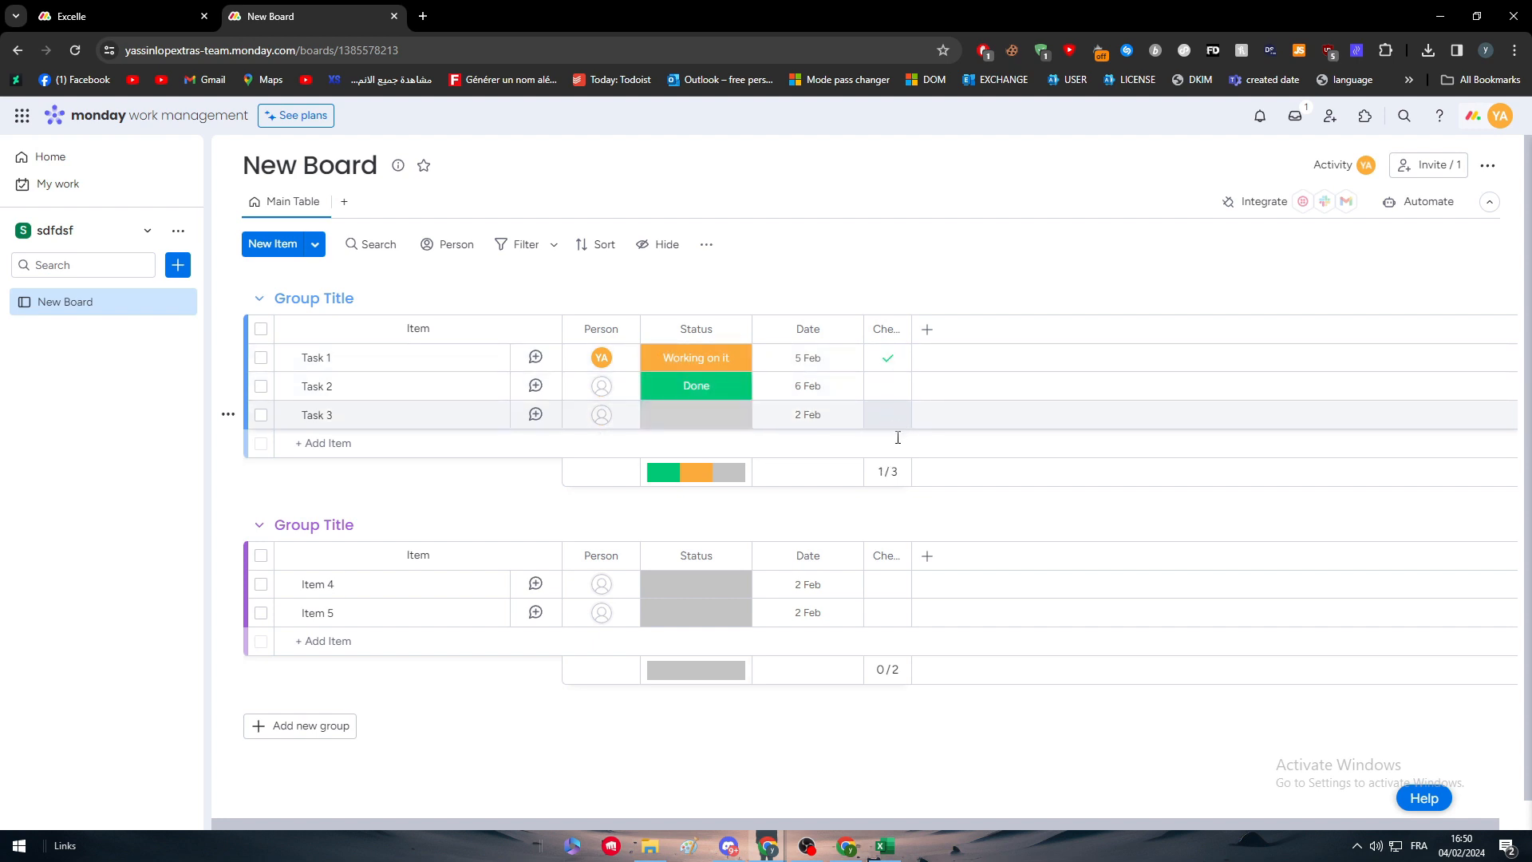
pyautogui.click(893, 421)
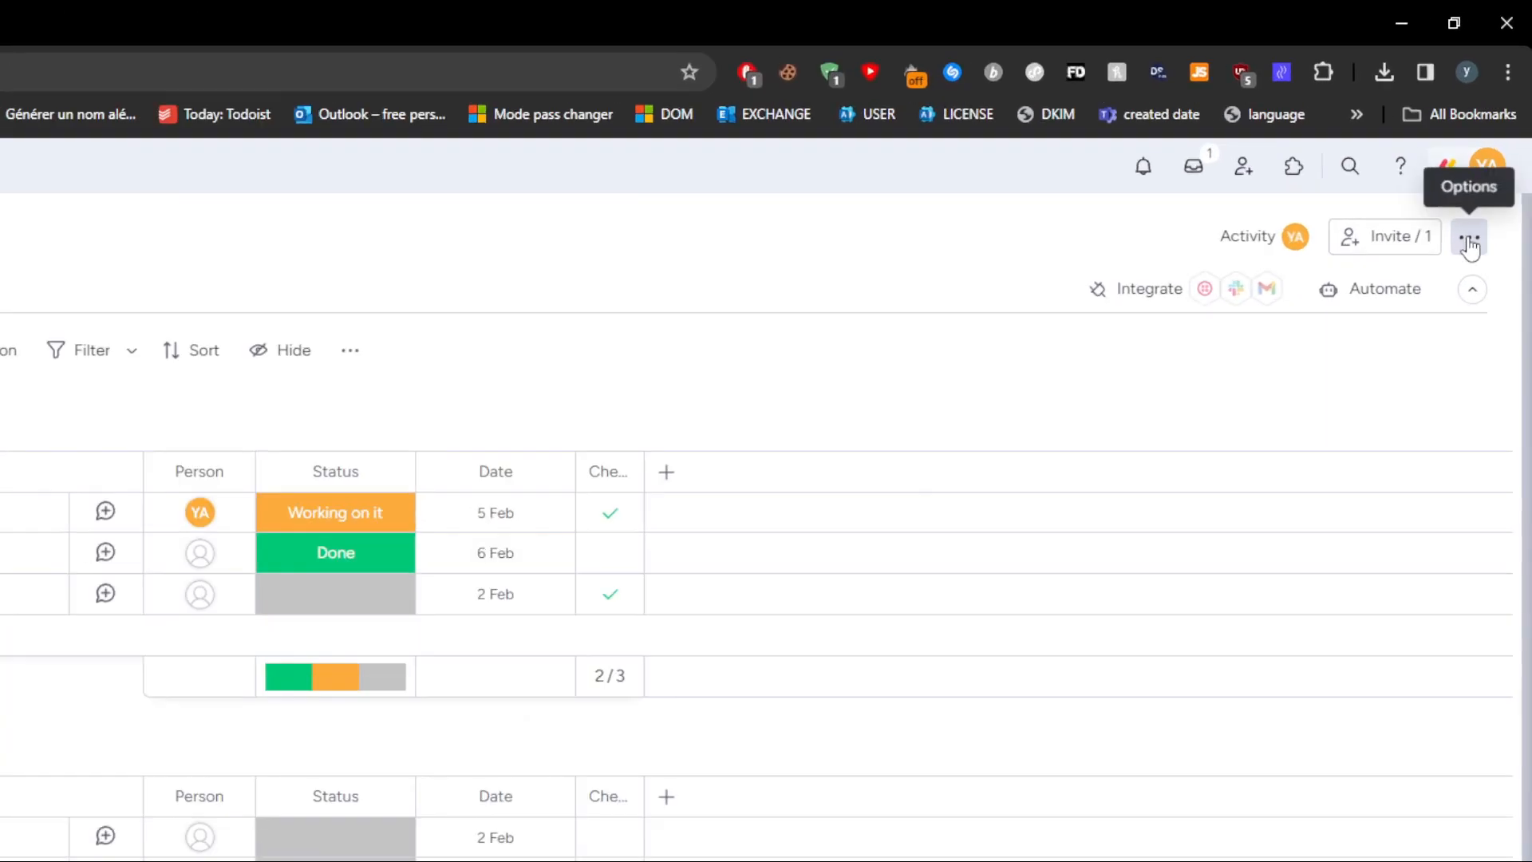
# Export the board to Excel without updates or a mail copy, and open the downloaded workbook
pyautogui.click(1487, 165)
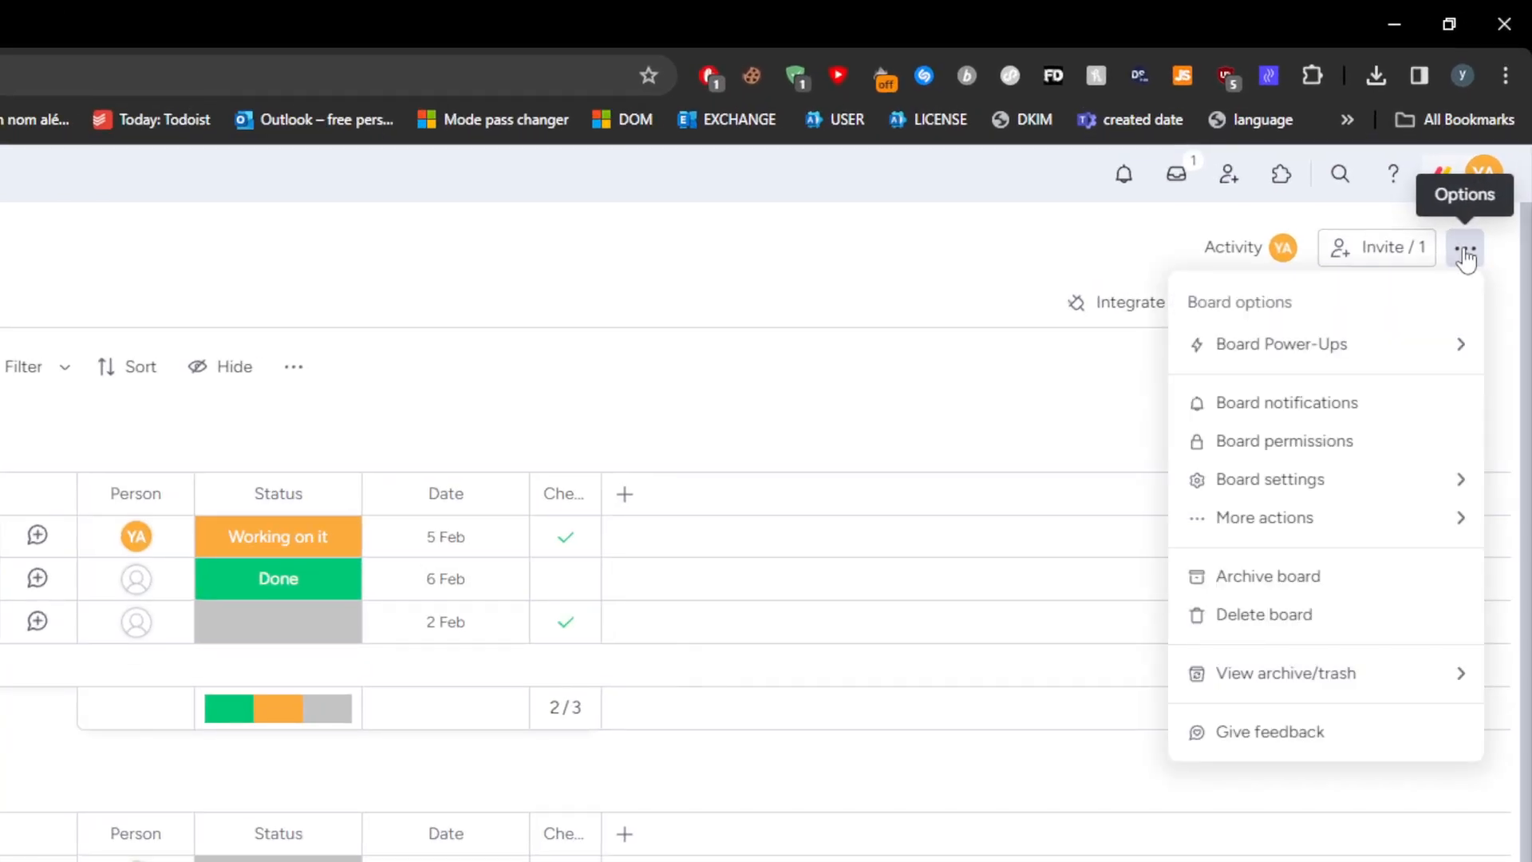
pyautogui.moveTo(1385, 518)
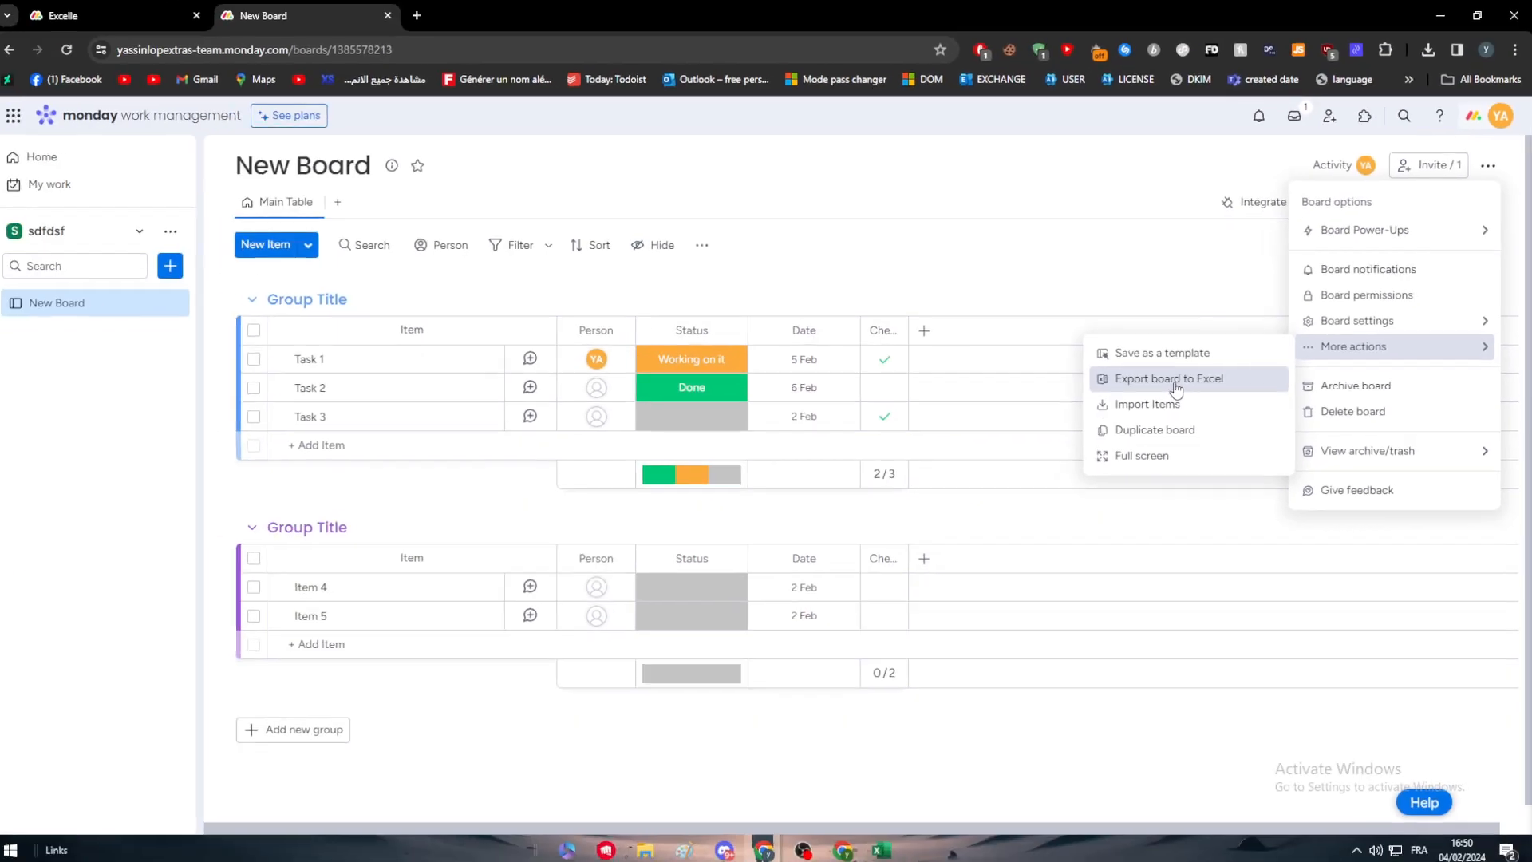
pyautogui.click(1007, 466)
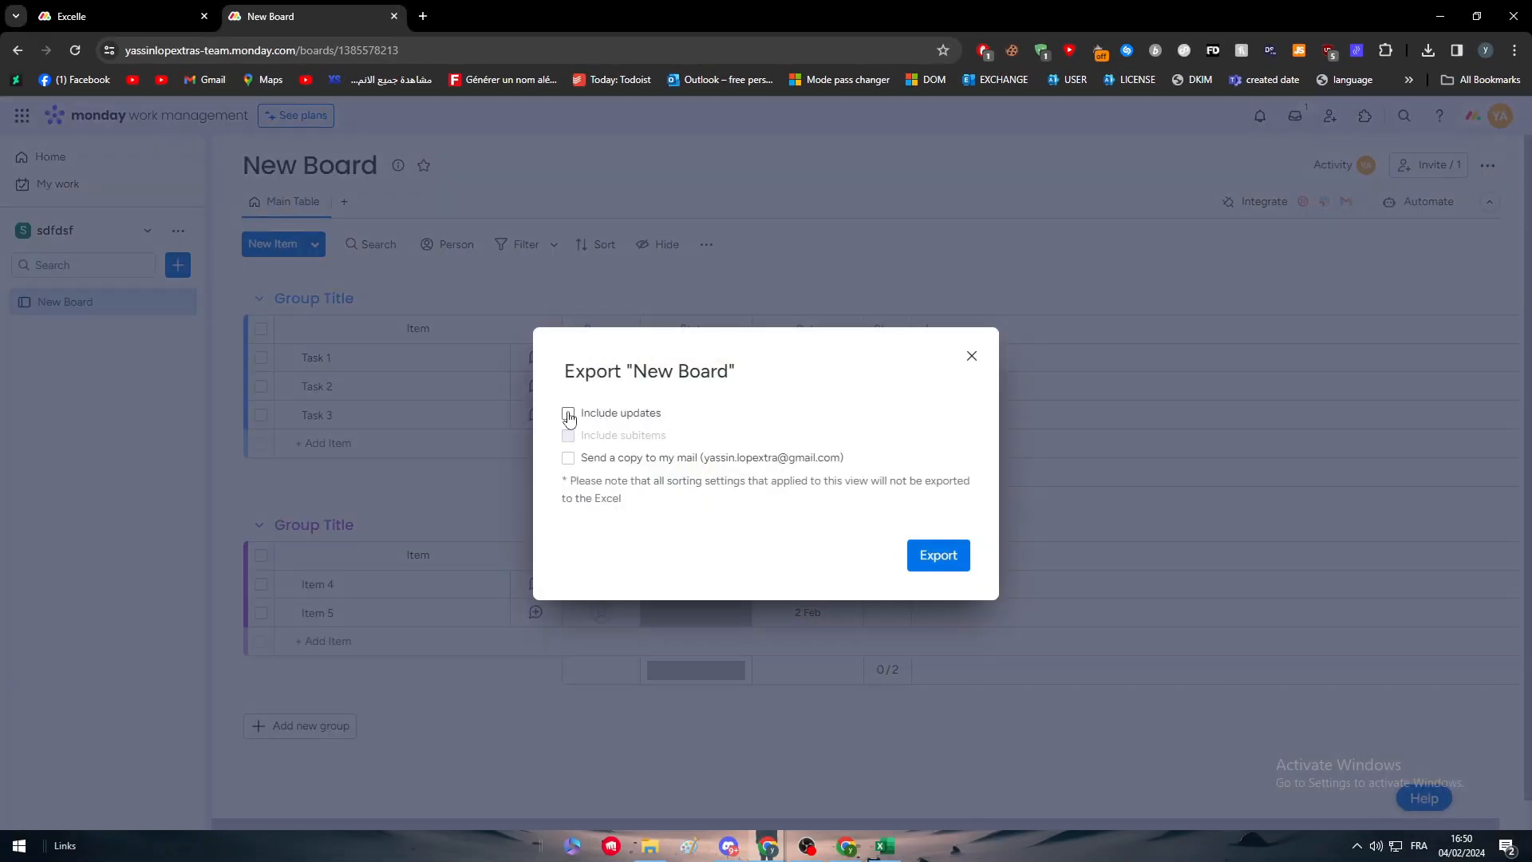
pyautogui.click(925, 557)
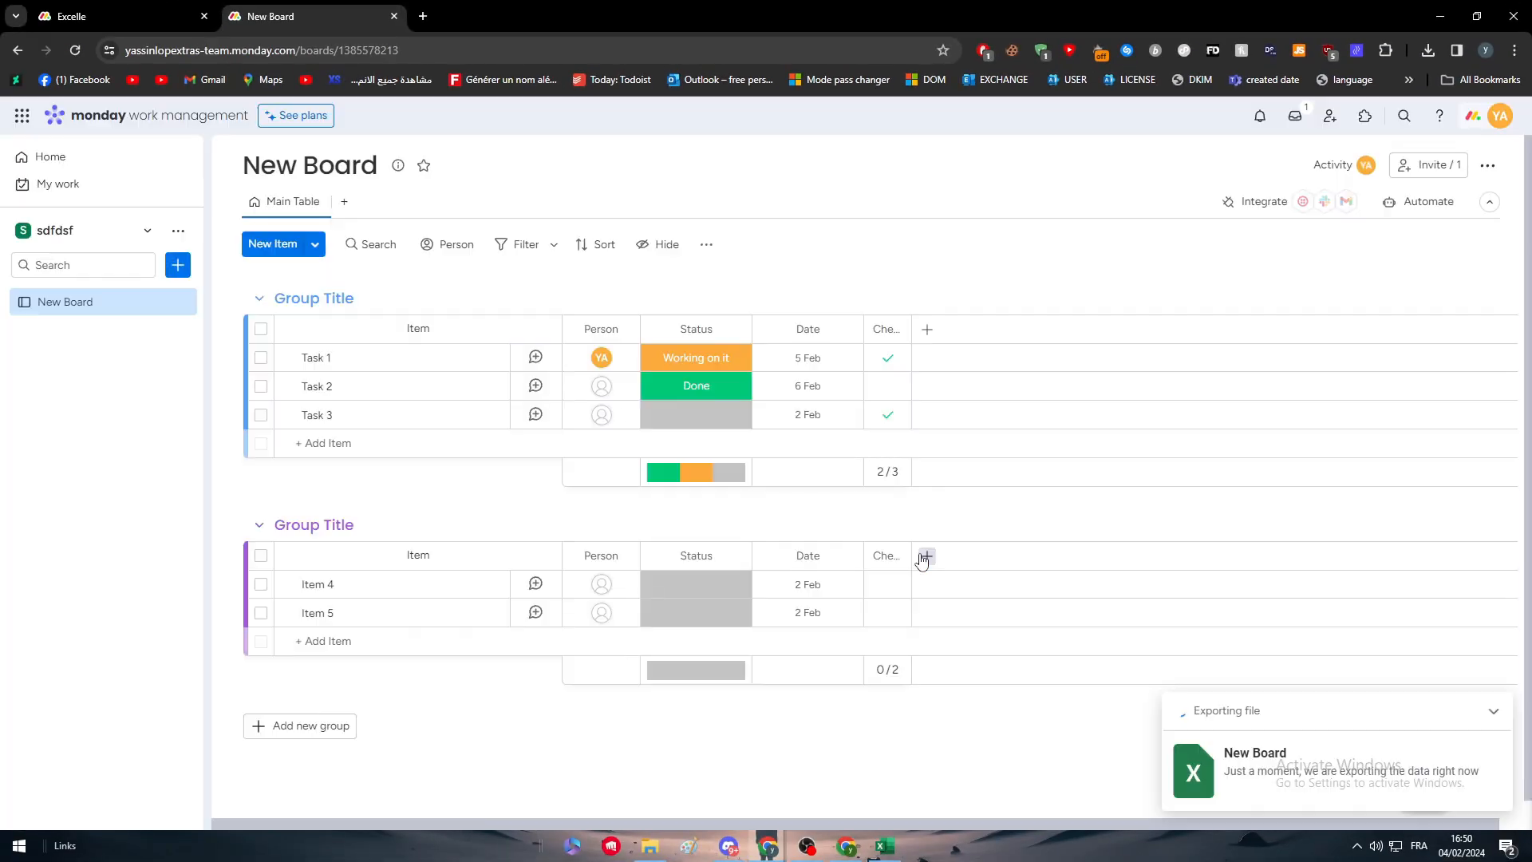
pyautogui.click(1428, 49)
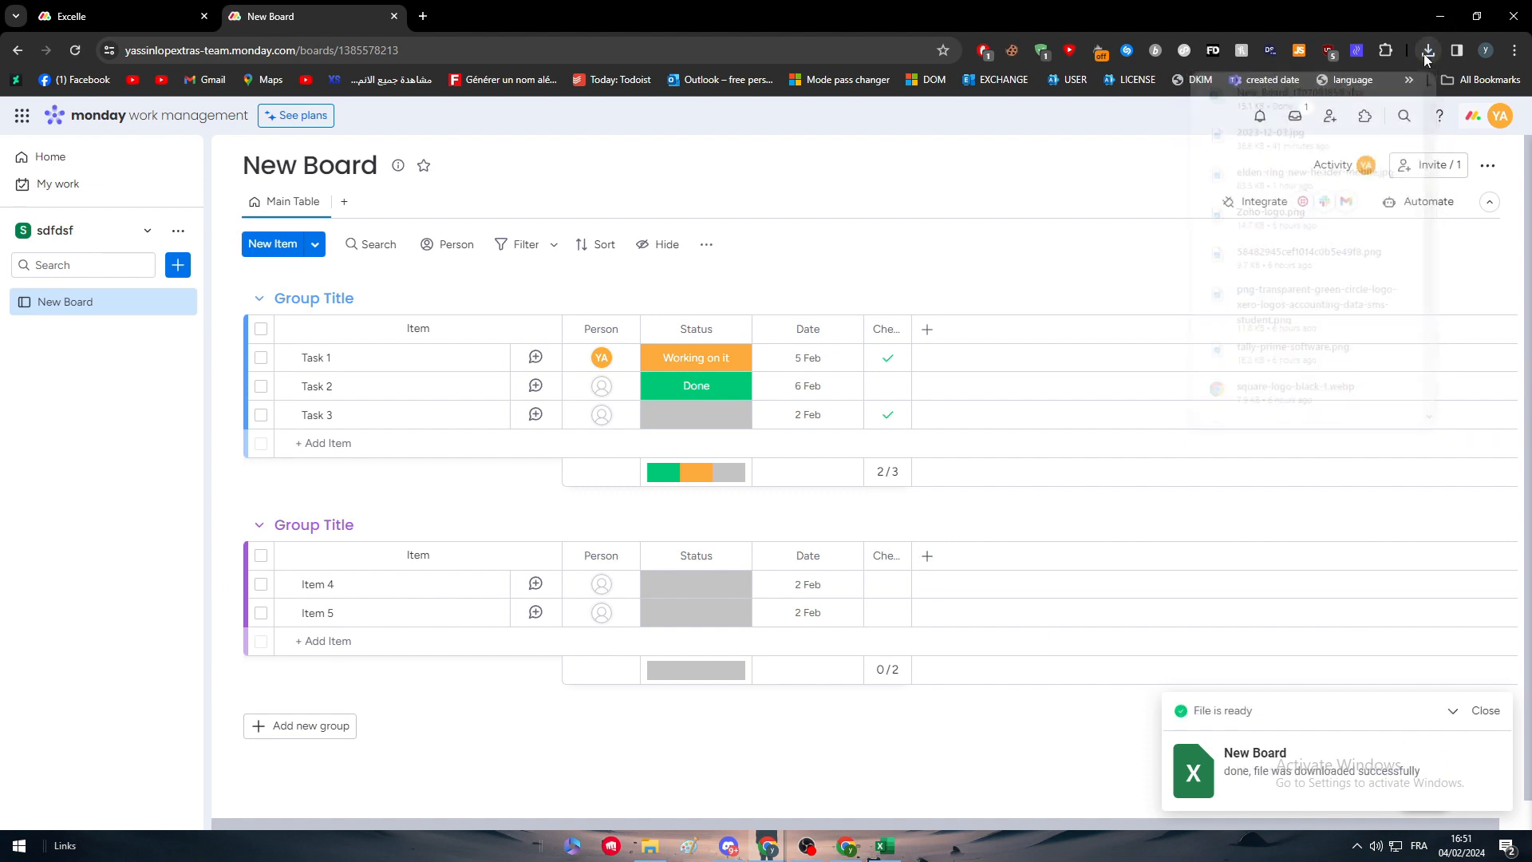
pyautogui.click(1267, 135)
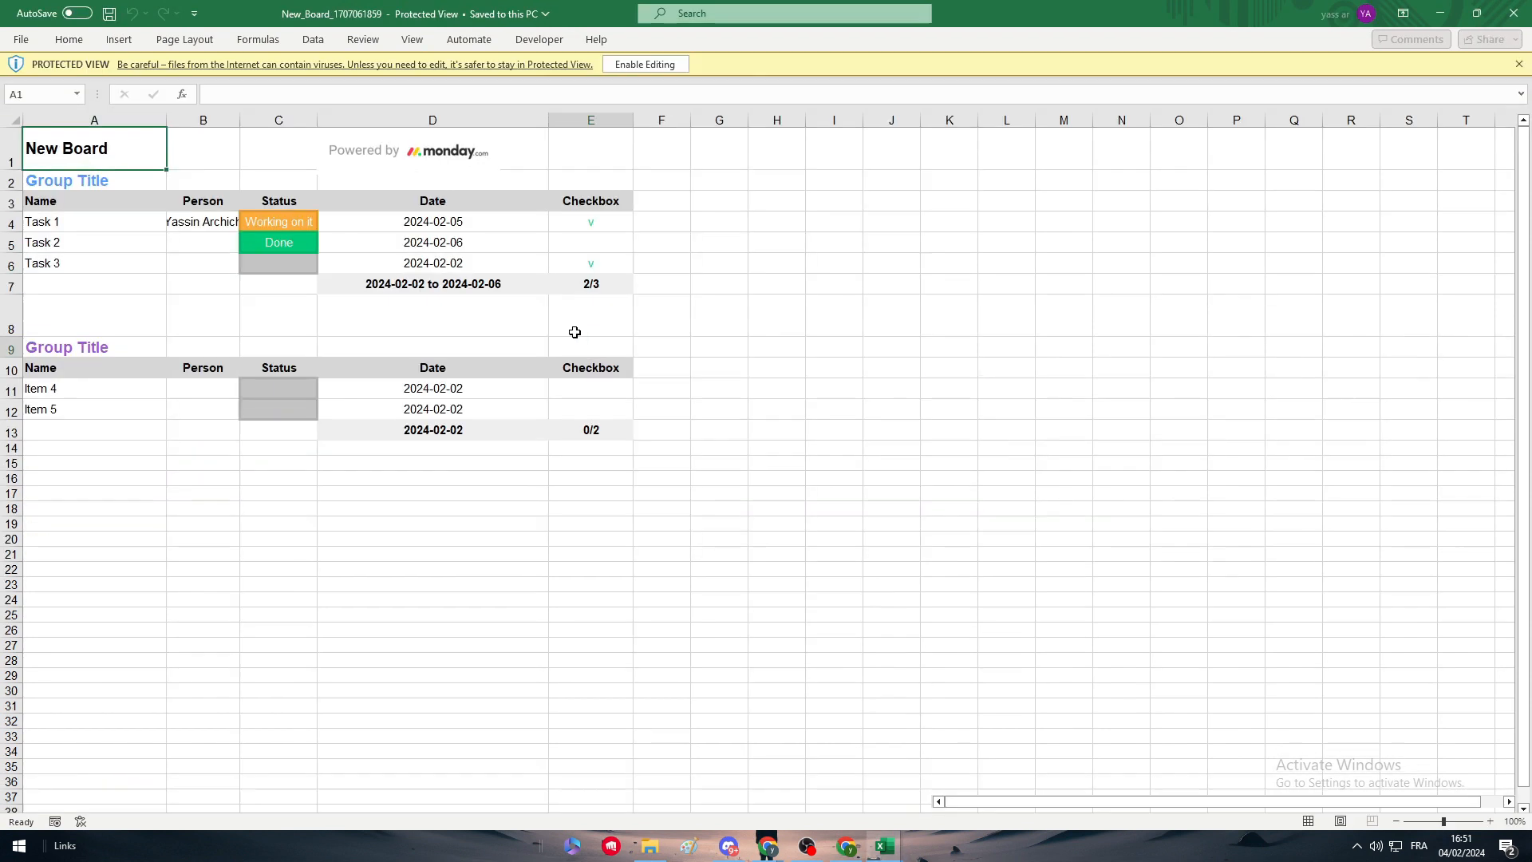
# Enable editing of the exported workbook and check the Checkbox column entries for Task 1 and Task 3
pyautogui.click(596, 234)
pyautogui.click(598, 261)
pyautogui.click(611, 229)
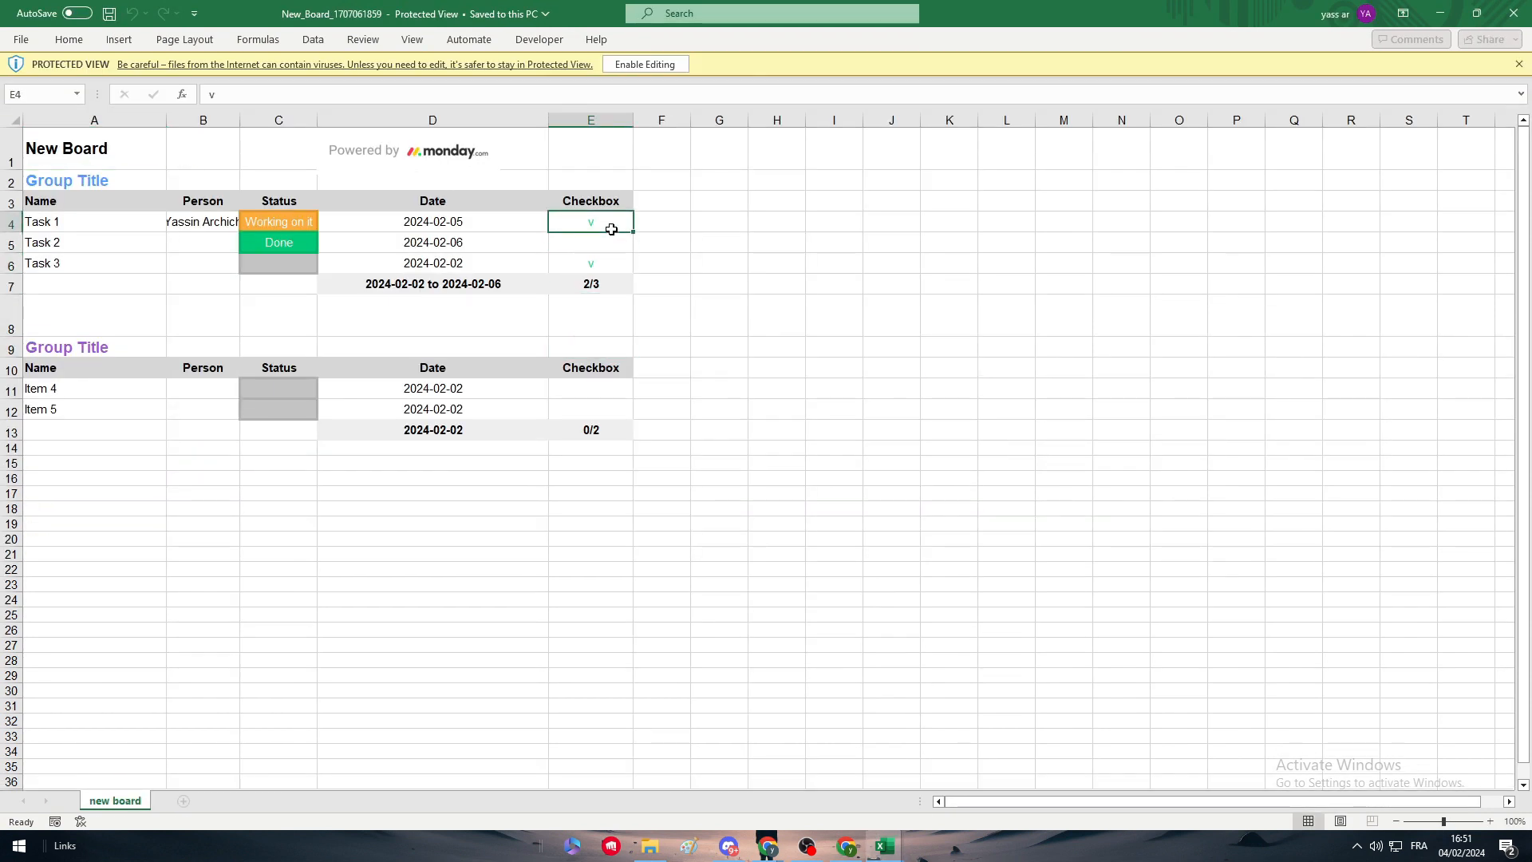
pyautogui.click(645, 64)
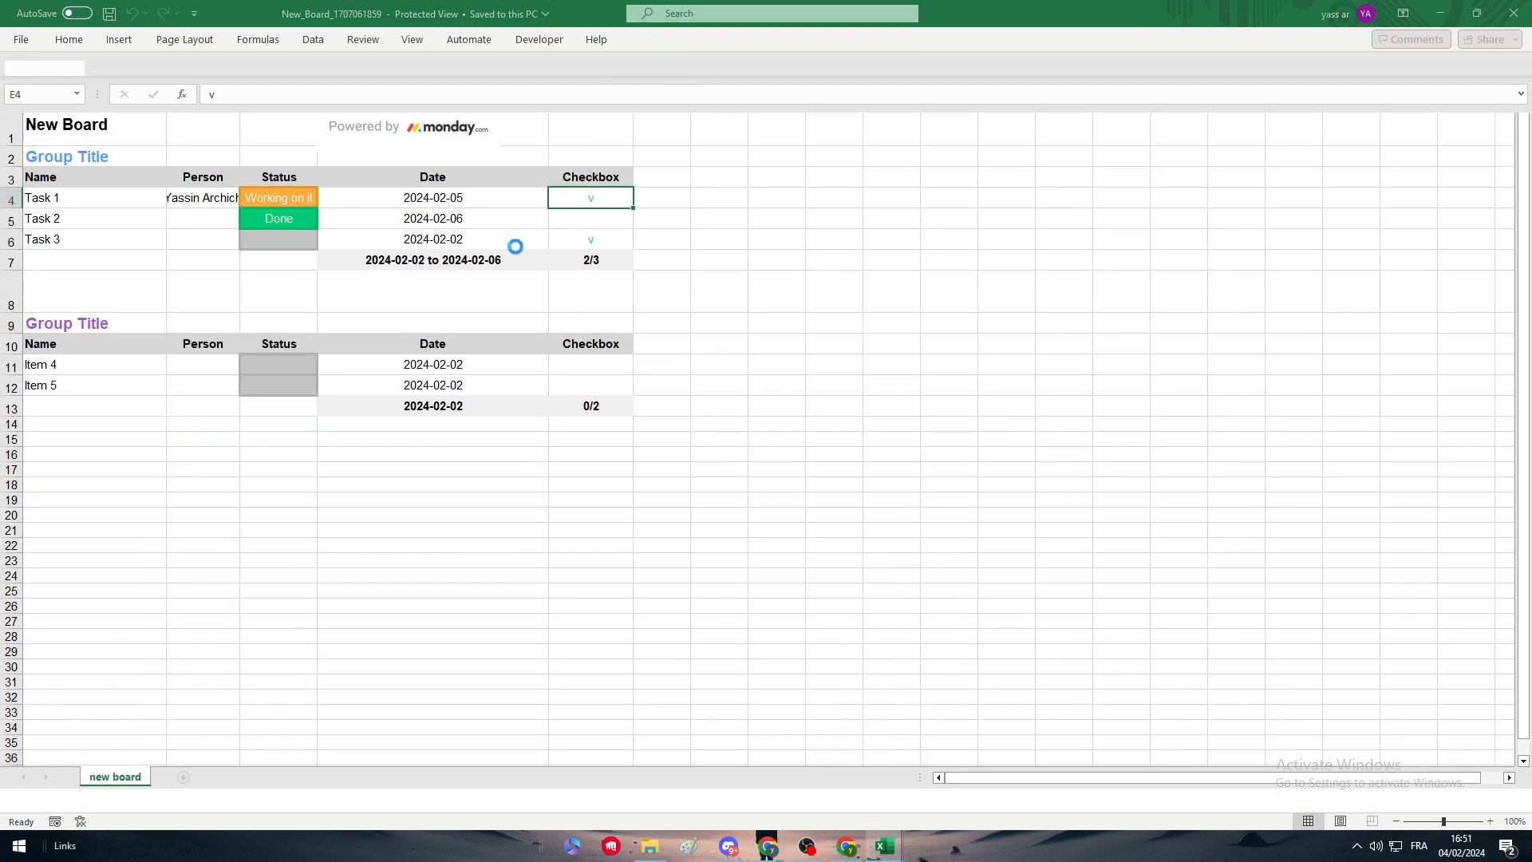
pyautogui.doubleClick(598, 272)
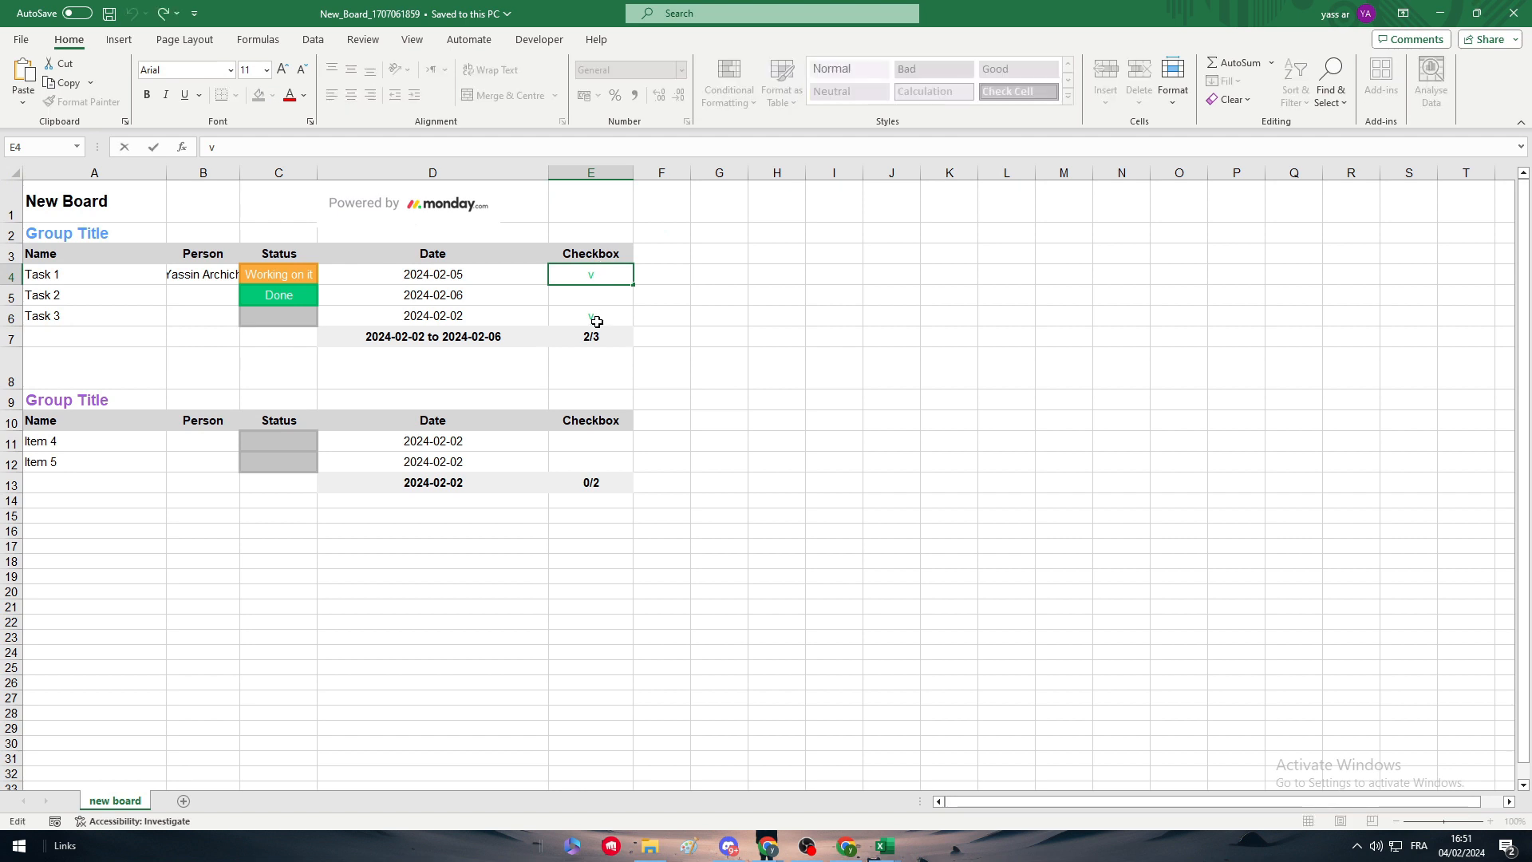
pyautogui.press('Return')
pyautogui.click(758, 339)
# Examine the exported Status, Date and Name entries of the first group and the board title cell
pyautogui.moveTo(285, 273); pyautogui.dragTo(285, 319)
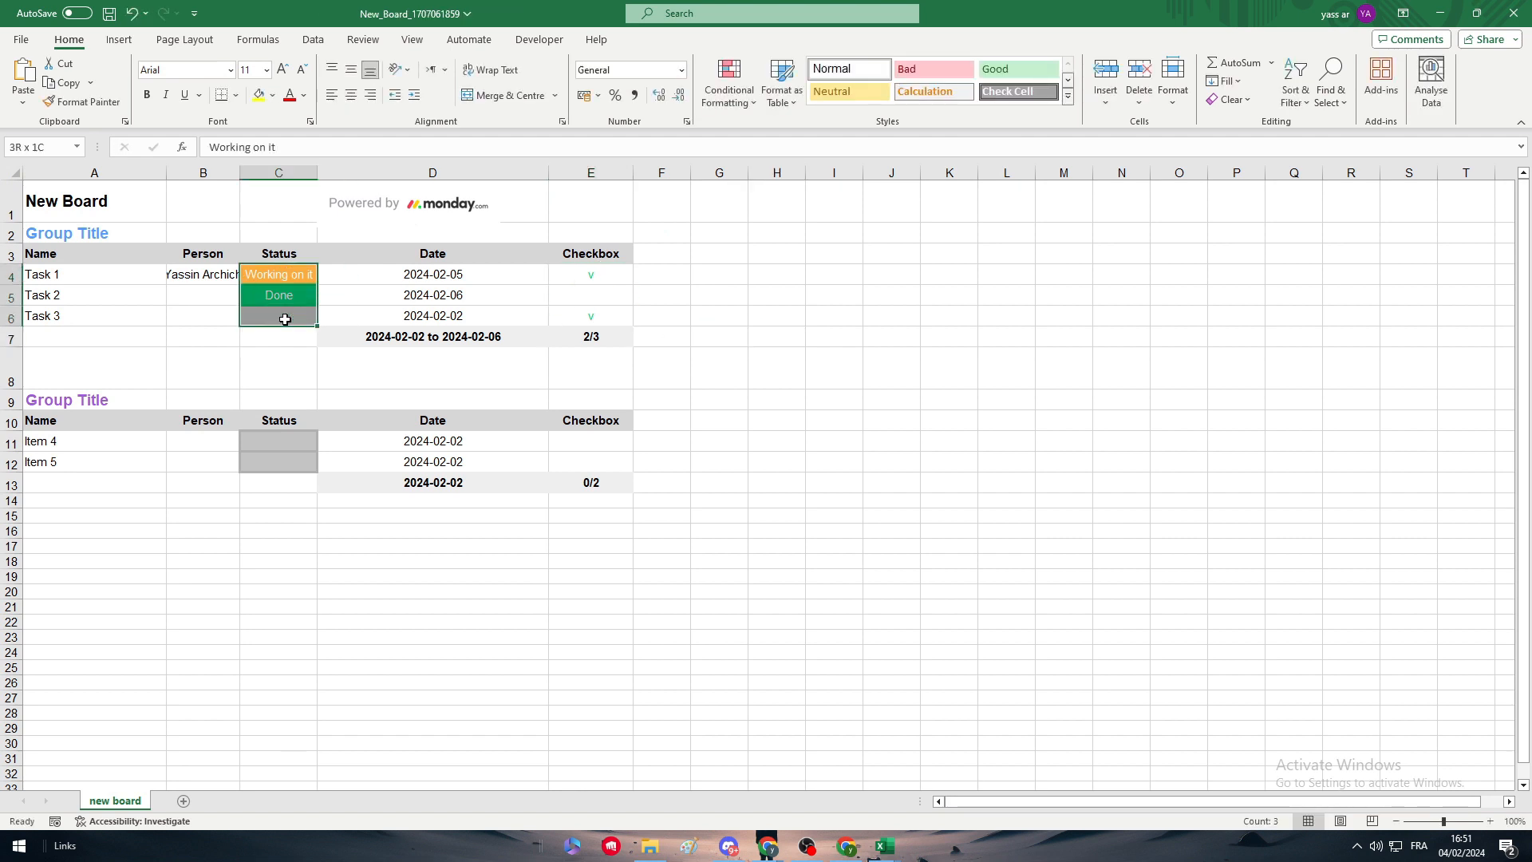
pyautogui.click(590, 363)
pyautogui.moveTo(432, 274); pyautogui.dragTo(451, 315)
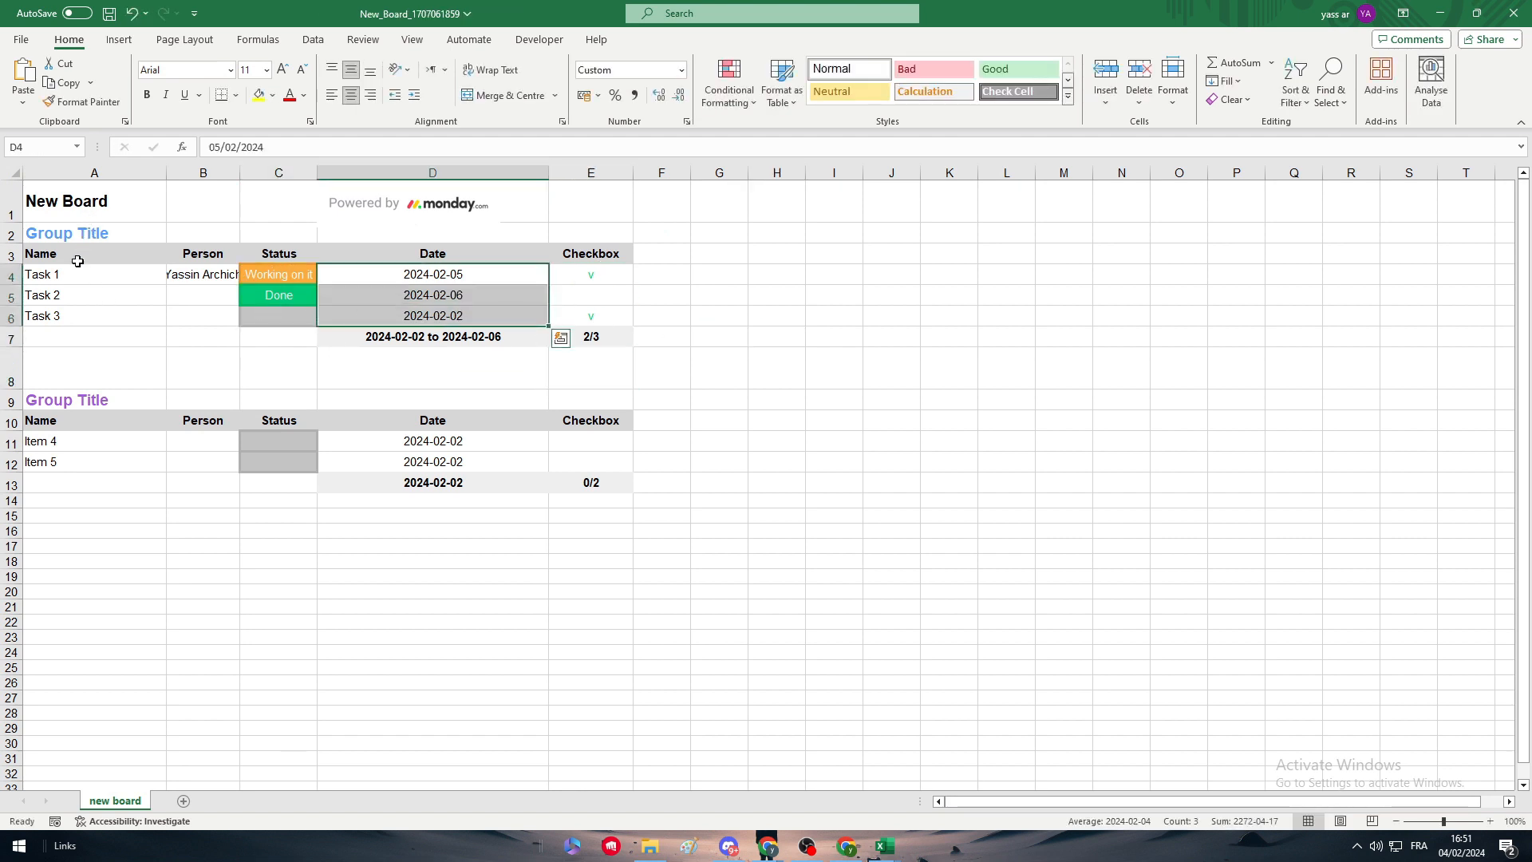
pyautogui.moveTo(77, 272); pyautogui.dragTo(79, 328)
pyautogui.click(82, 333)
pyautogui.click(157, 217)
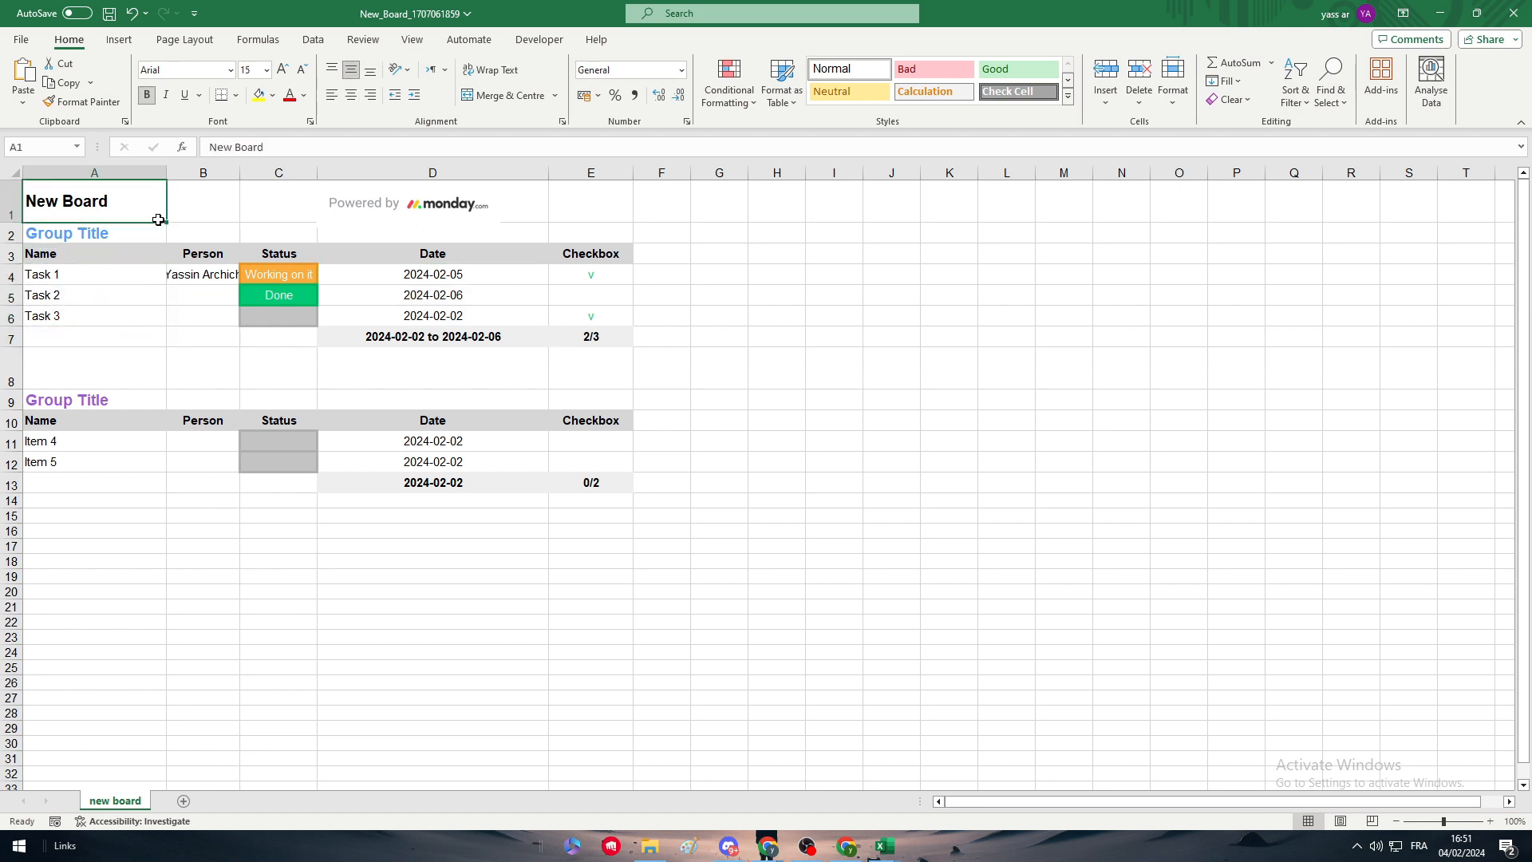
pyautogui.click(422, 224)
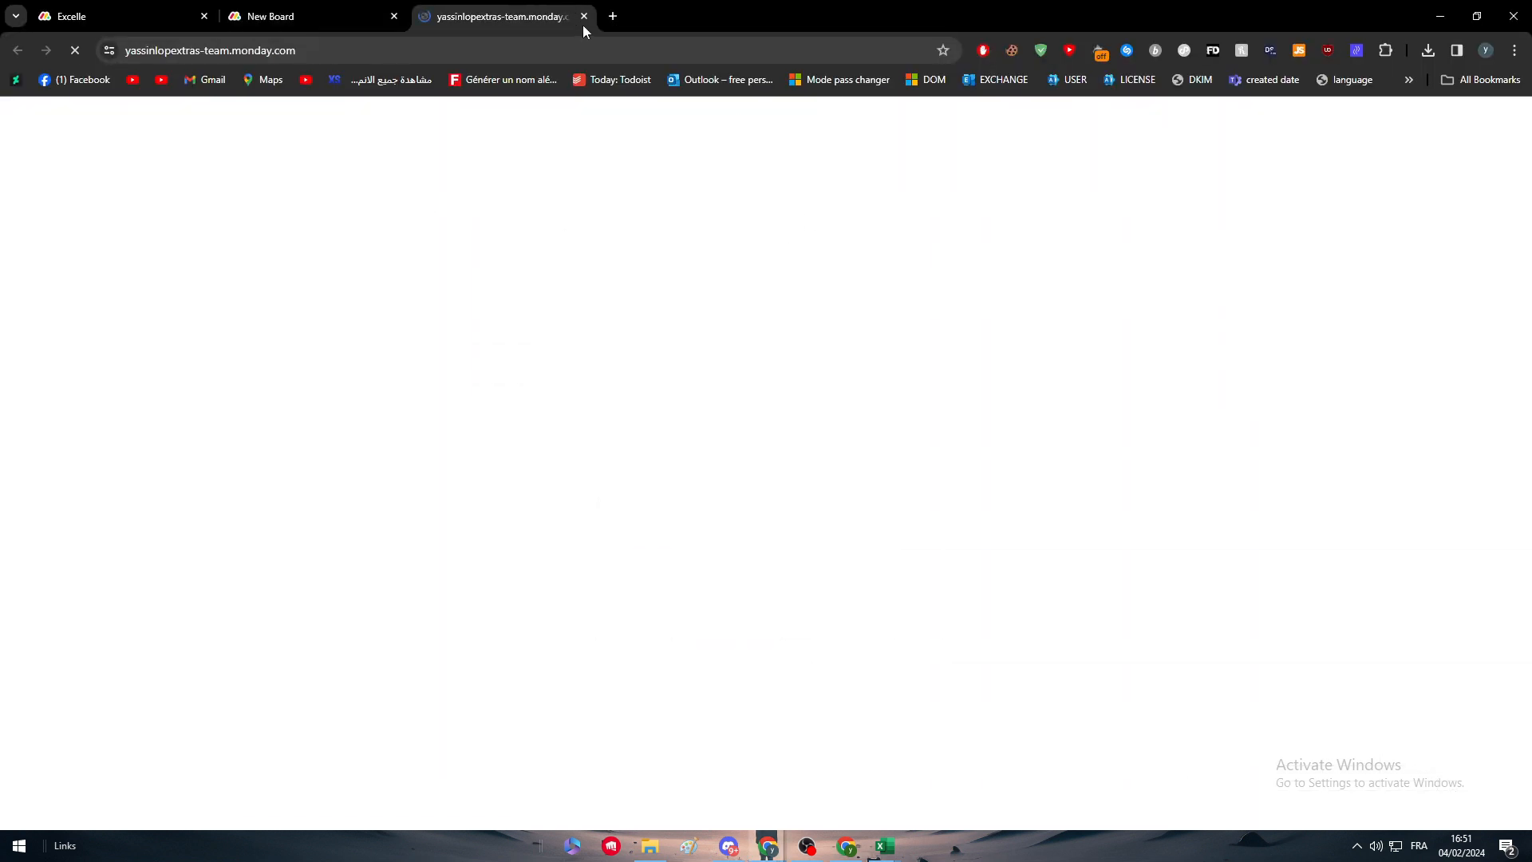
pyautogui.click(584, 15)
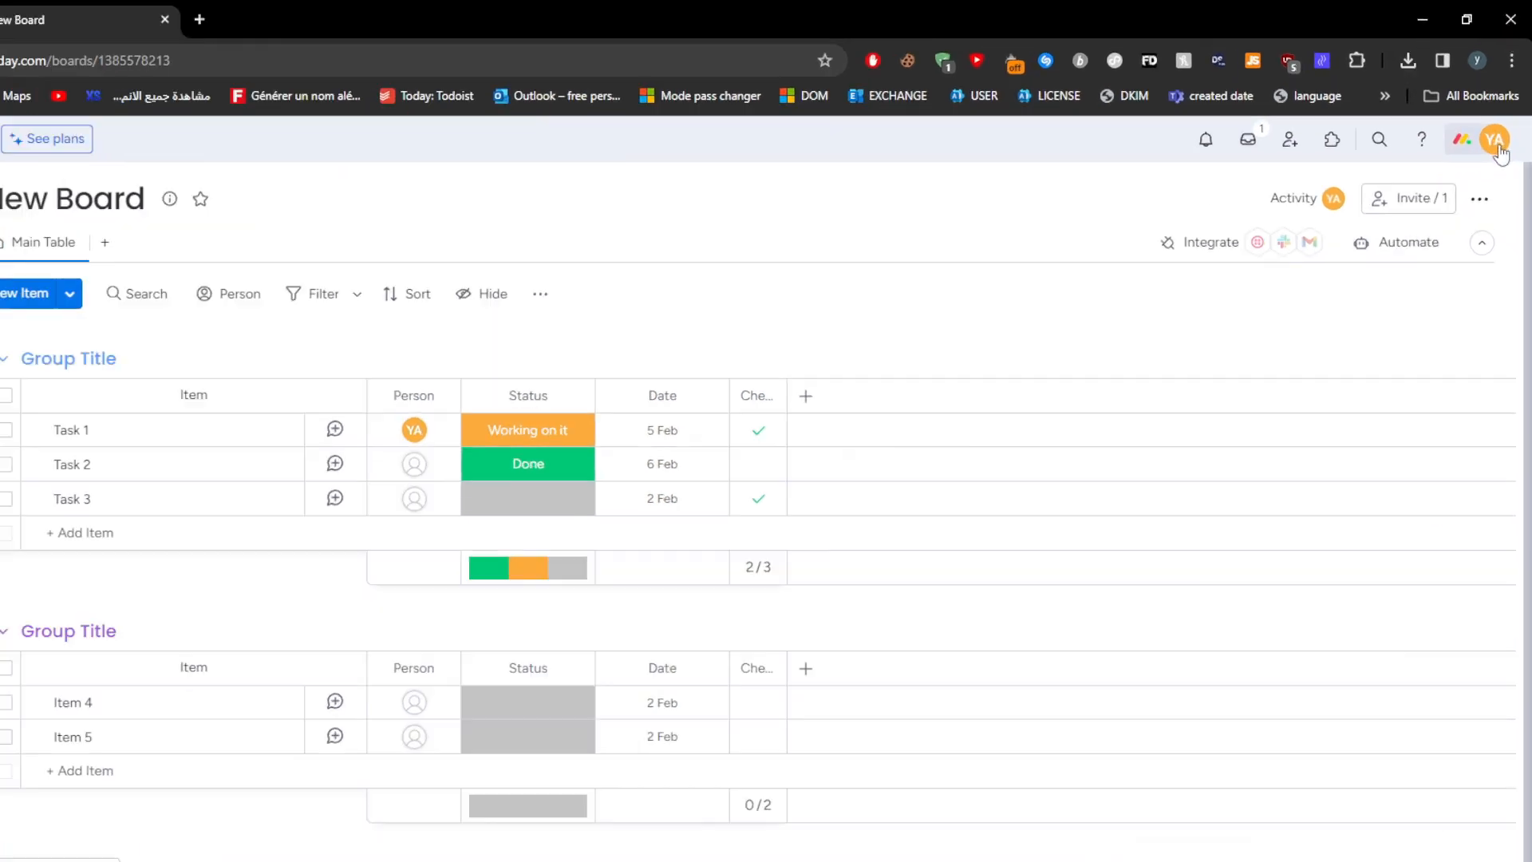
pyautogui.click(1499, 116)
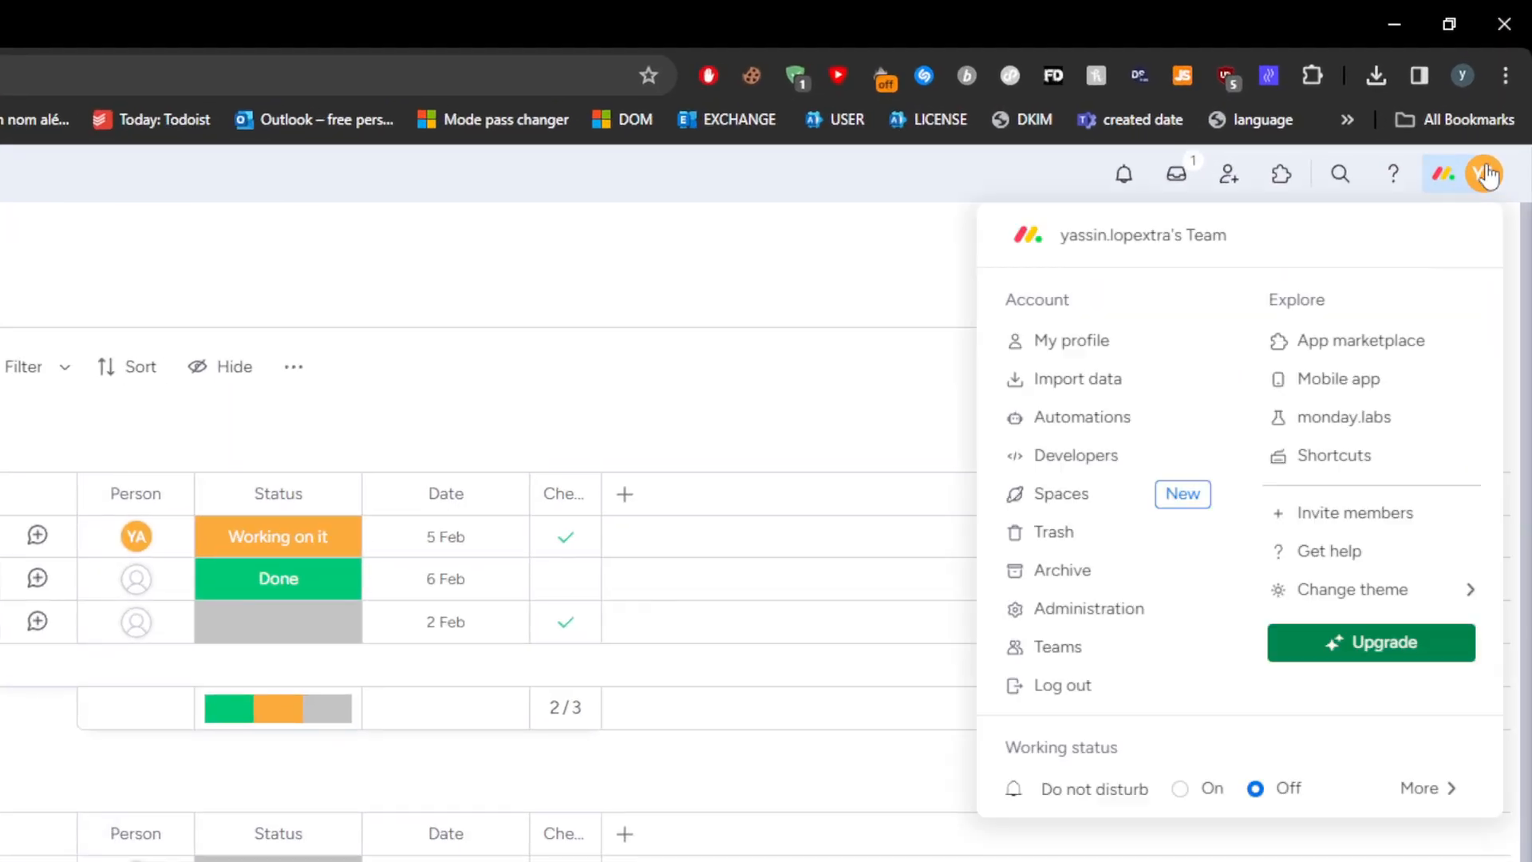
pyautogui.click(1120, 377)
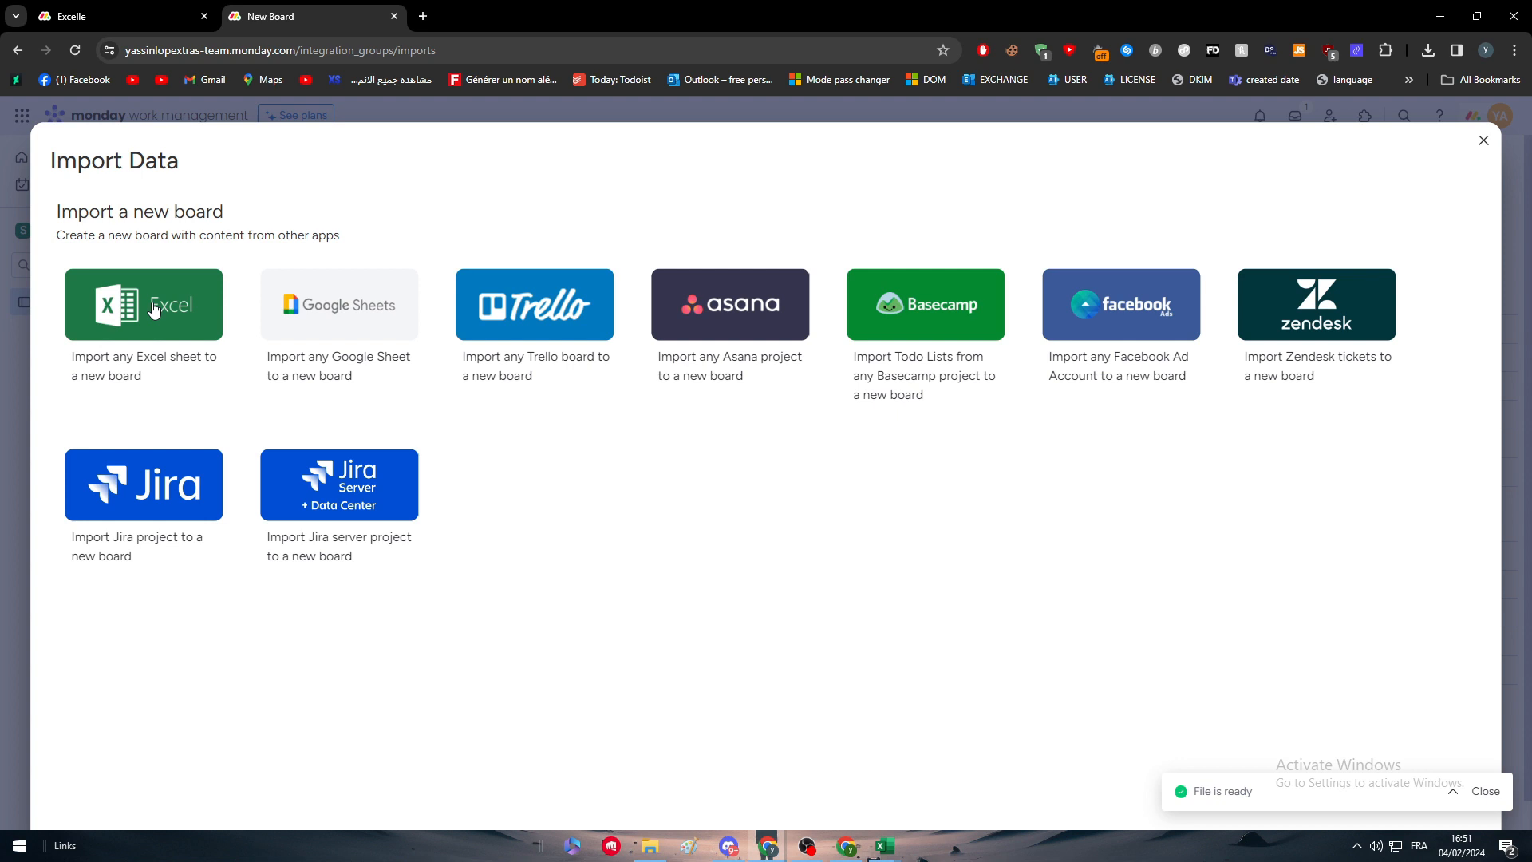
pyautogui.click(196, 304)
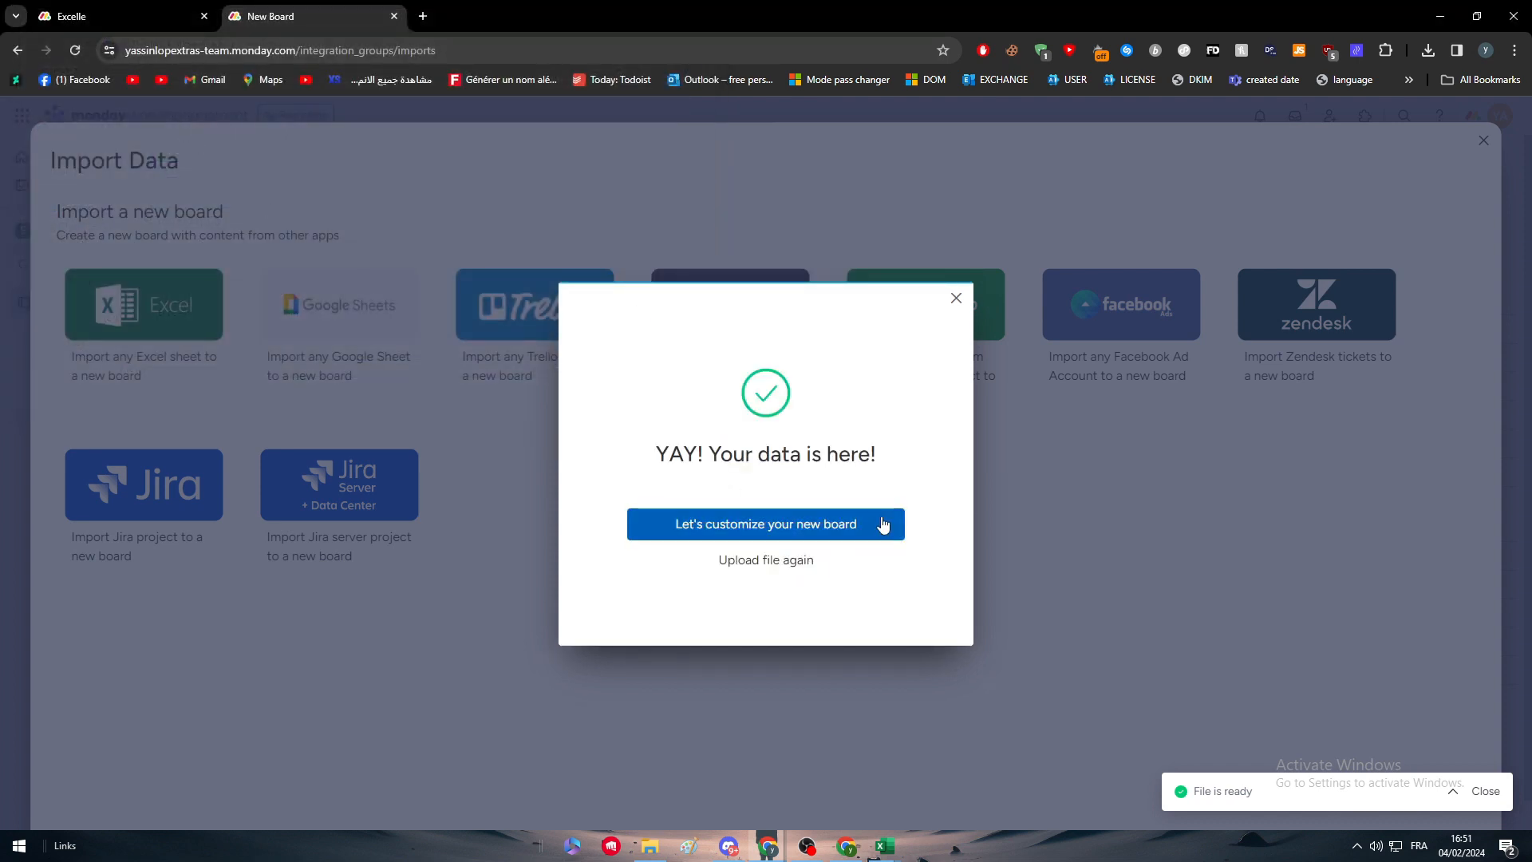
# Customize the import with row 3 as column titles, column A as item titles and Status columns, and create the board
pyautogui.click(882, 526)
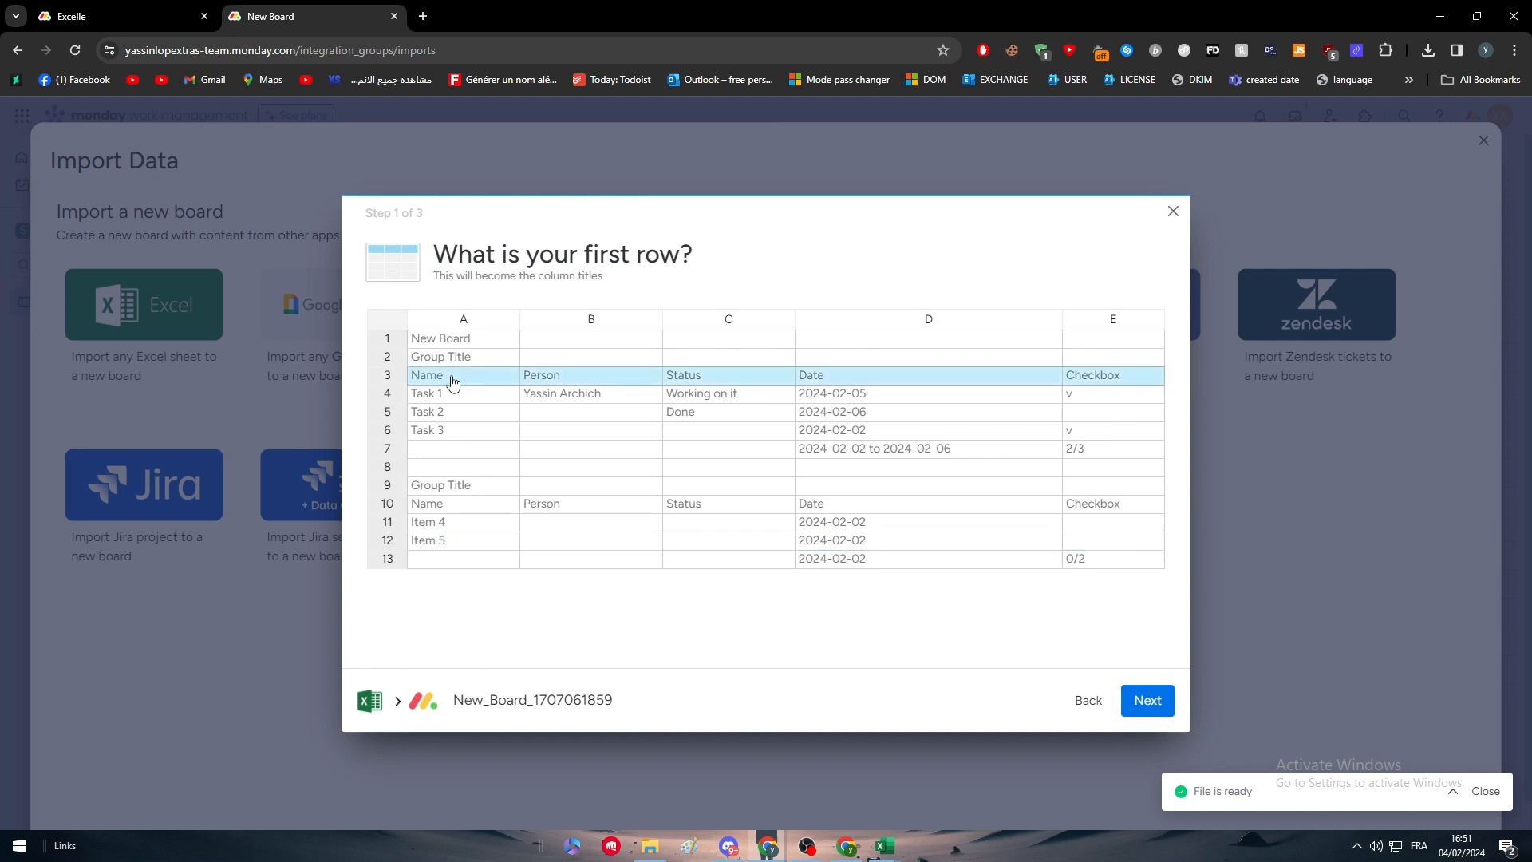
pyautogui.click(1147, 699)
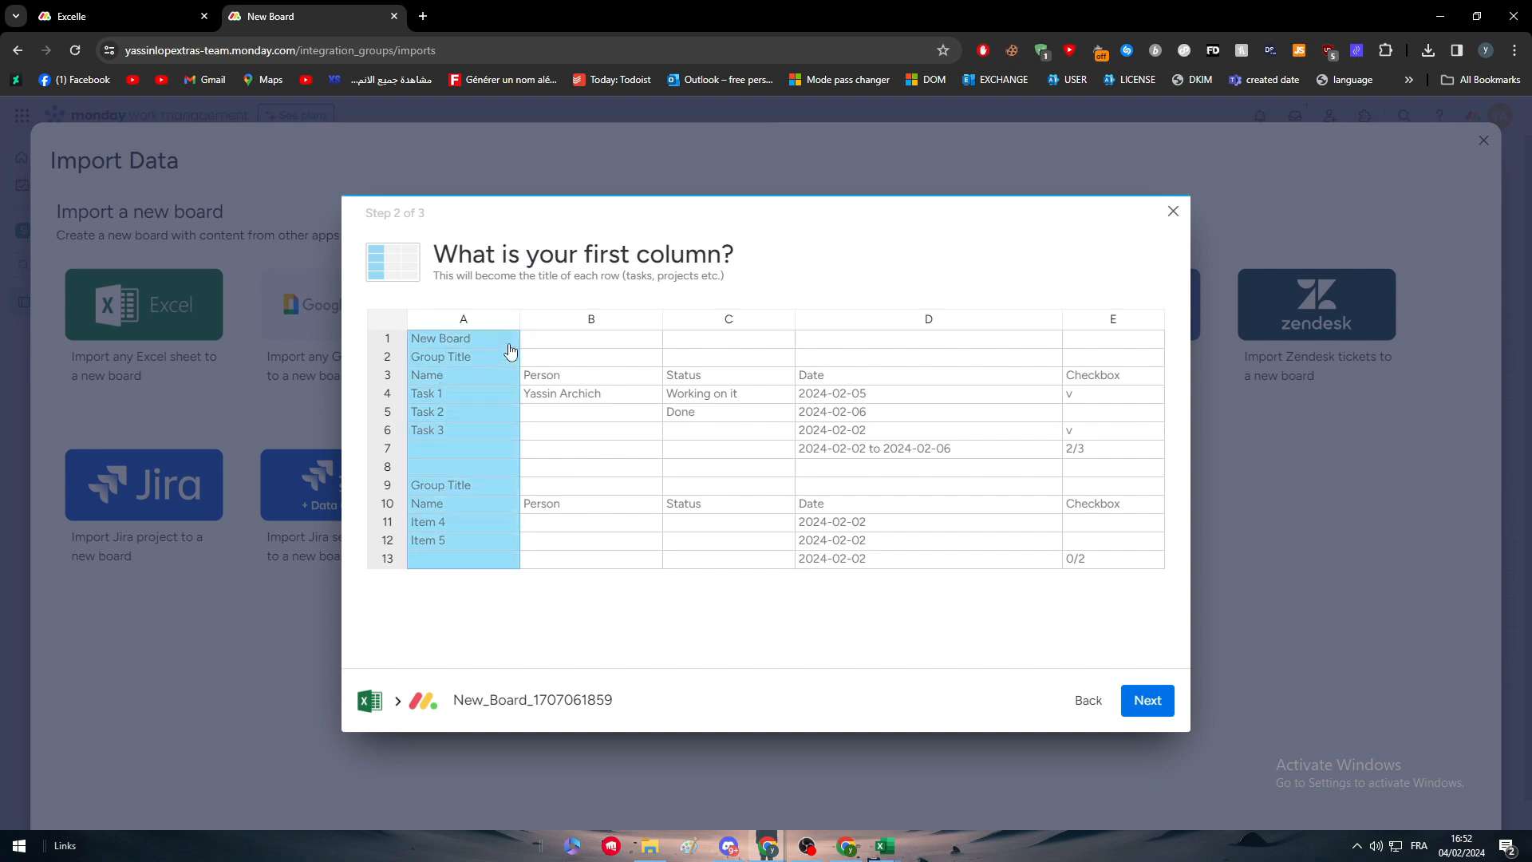
pyautogui.rightClick(506, 394)
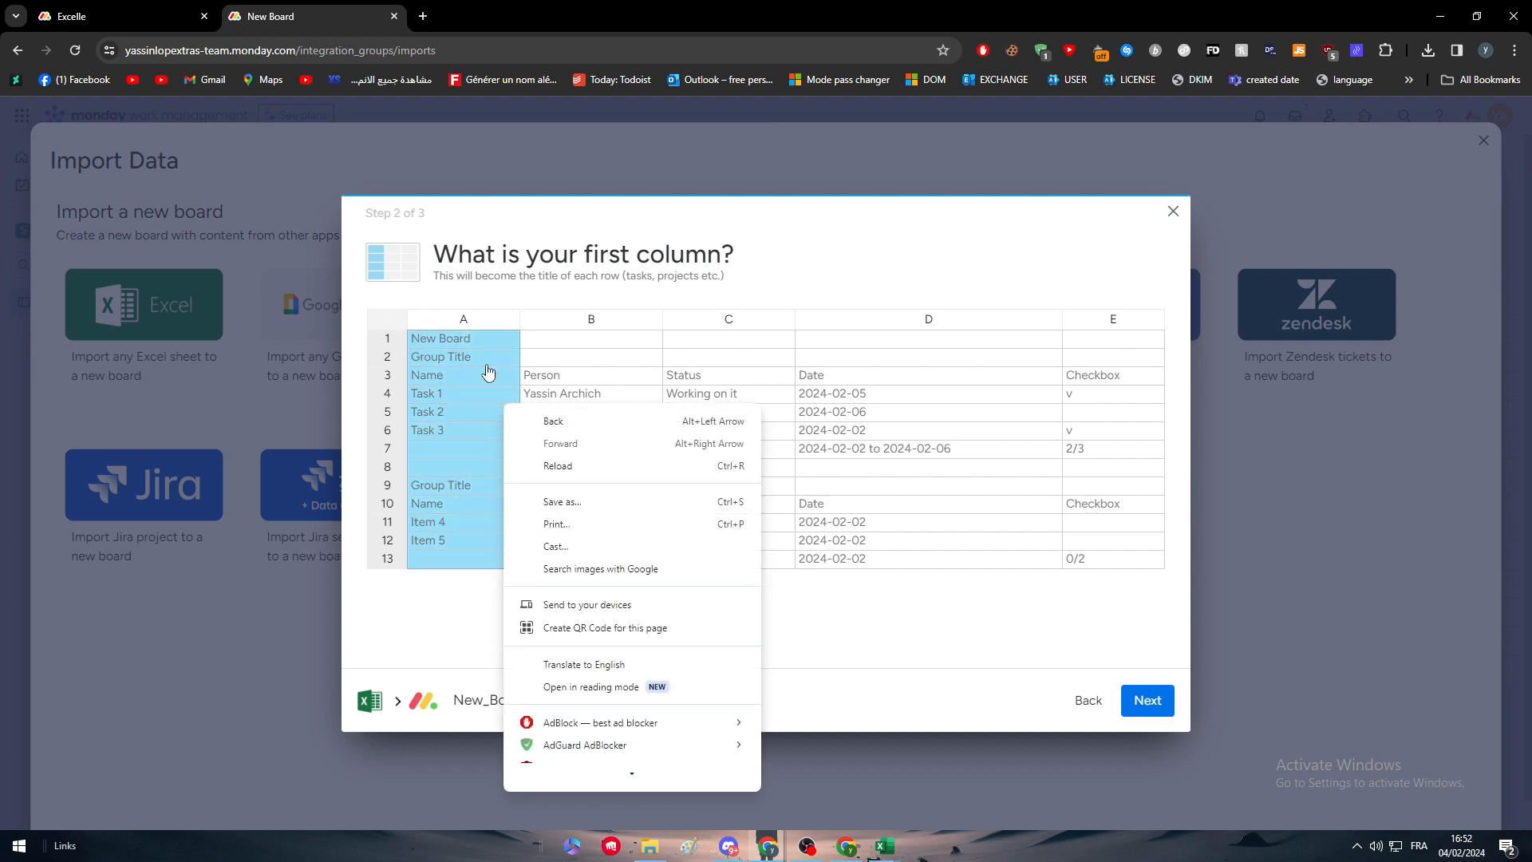
pyautogui.click(463, 391)
pyautogui.click(1157, 700)
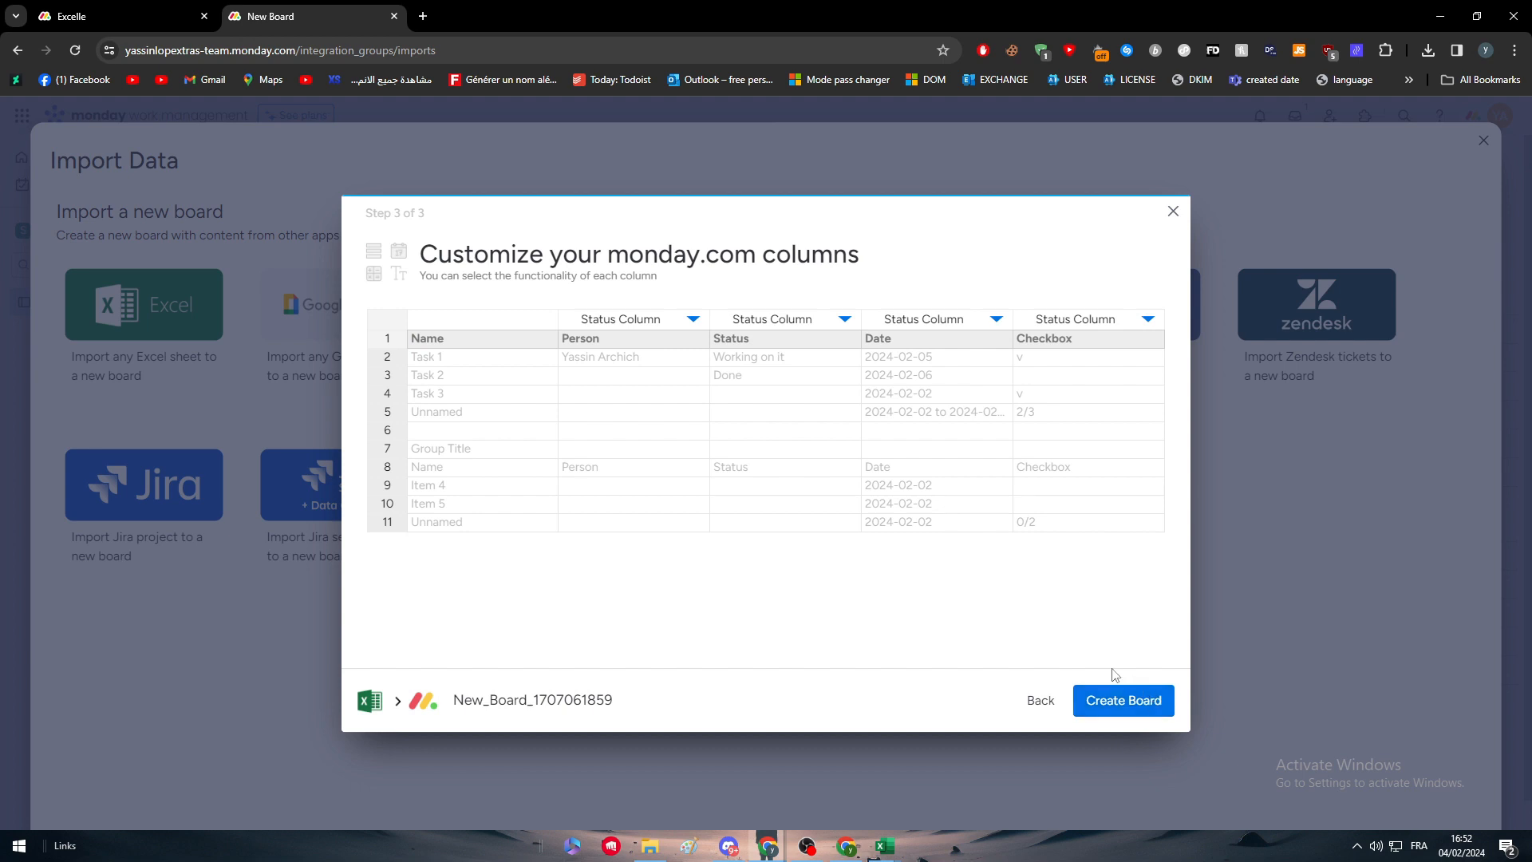
pyautogui.click(693, 320)
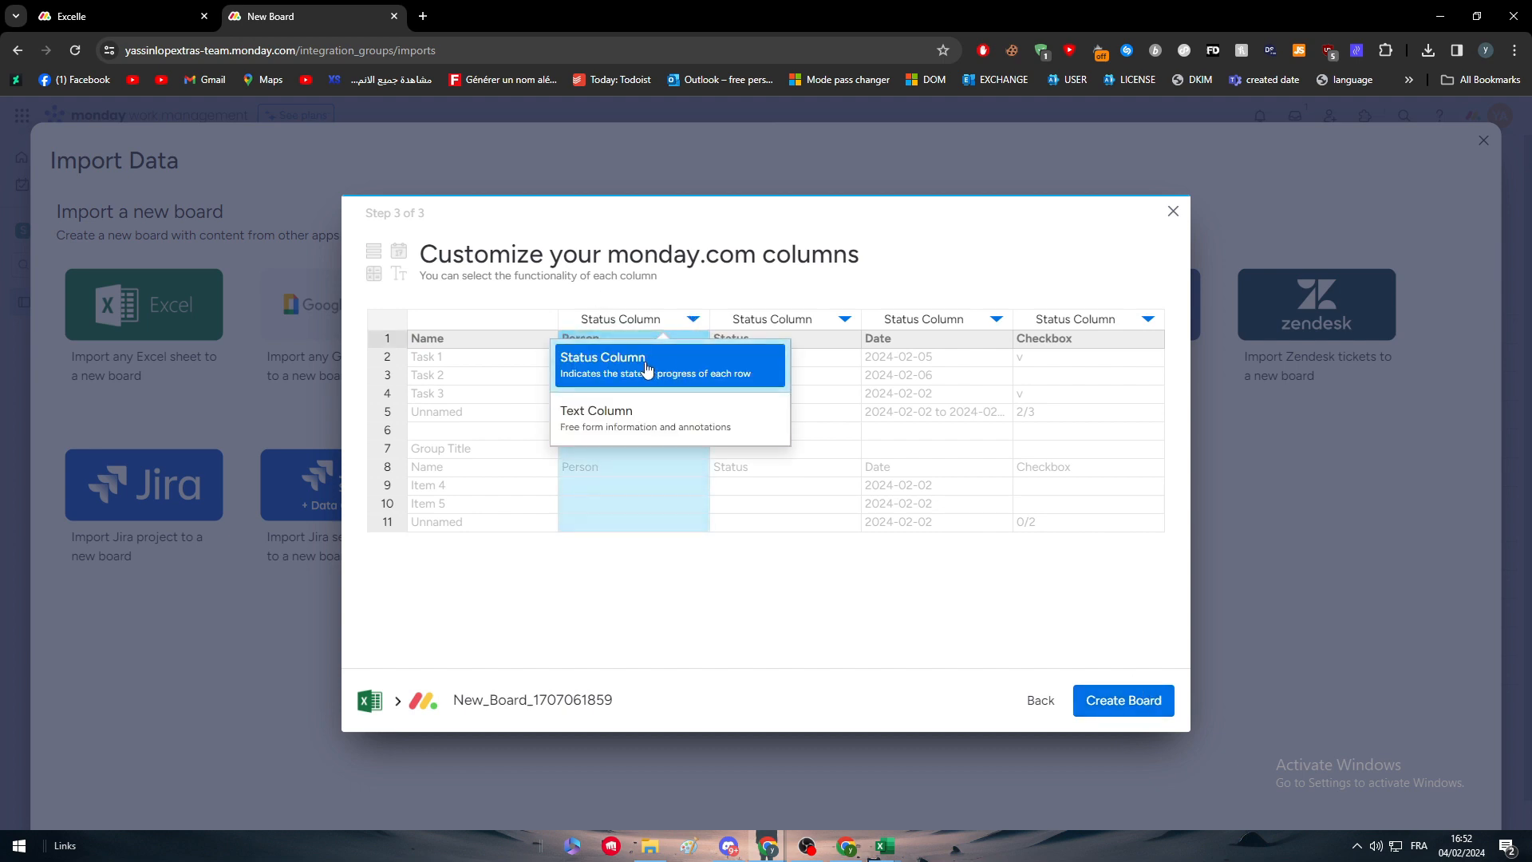
pyautogui.click(608, 351)
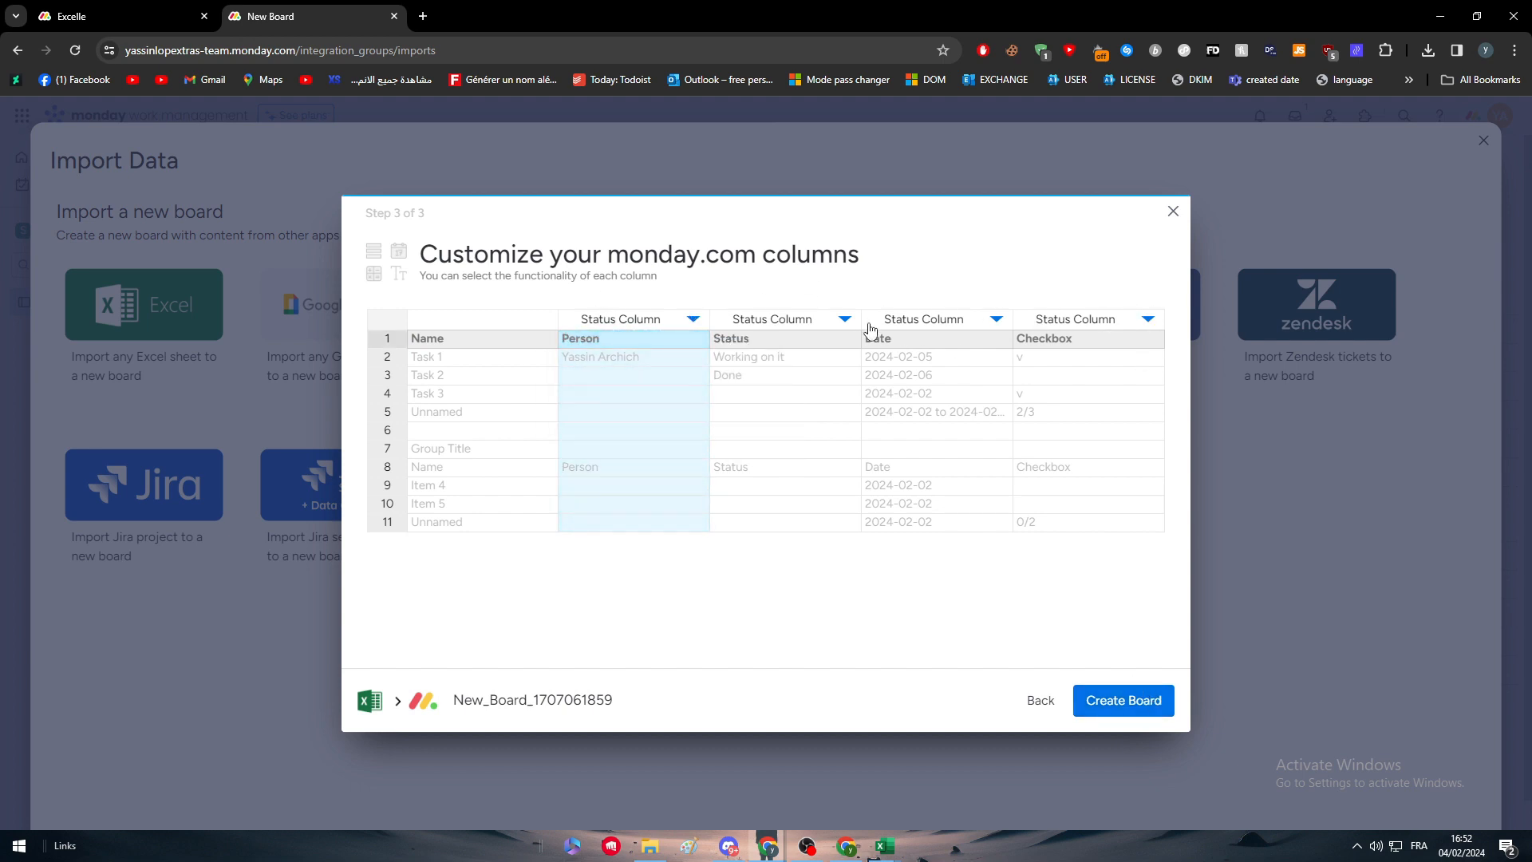
pyautogui.click(1103, 687)
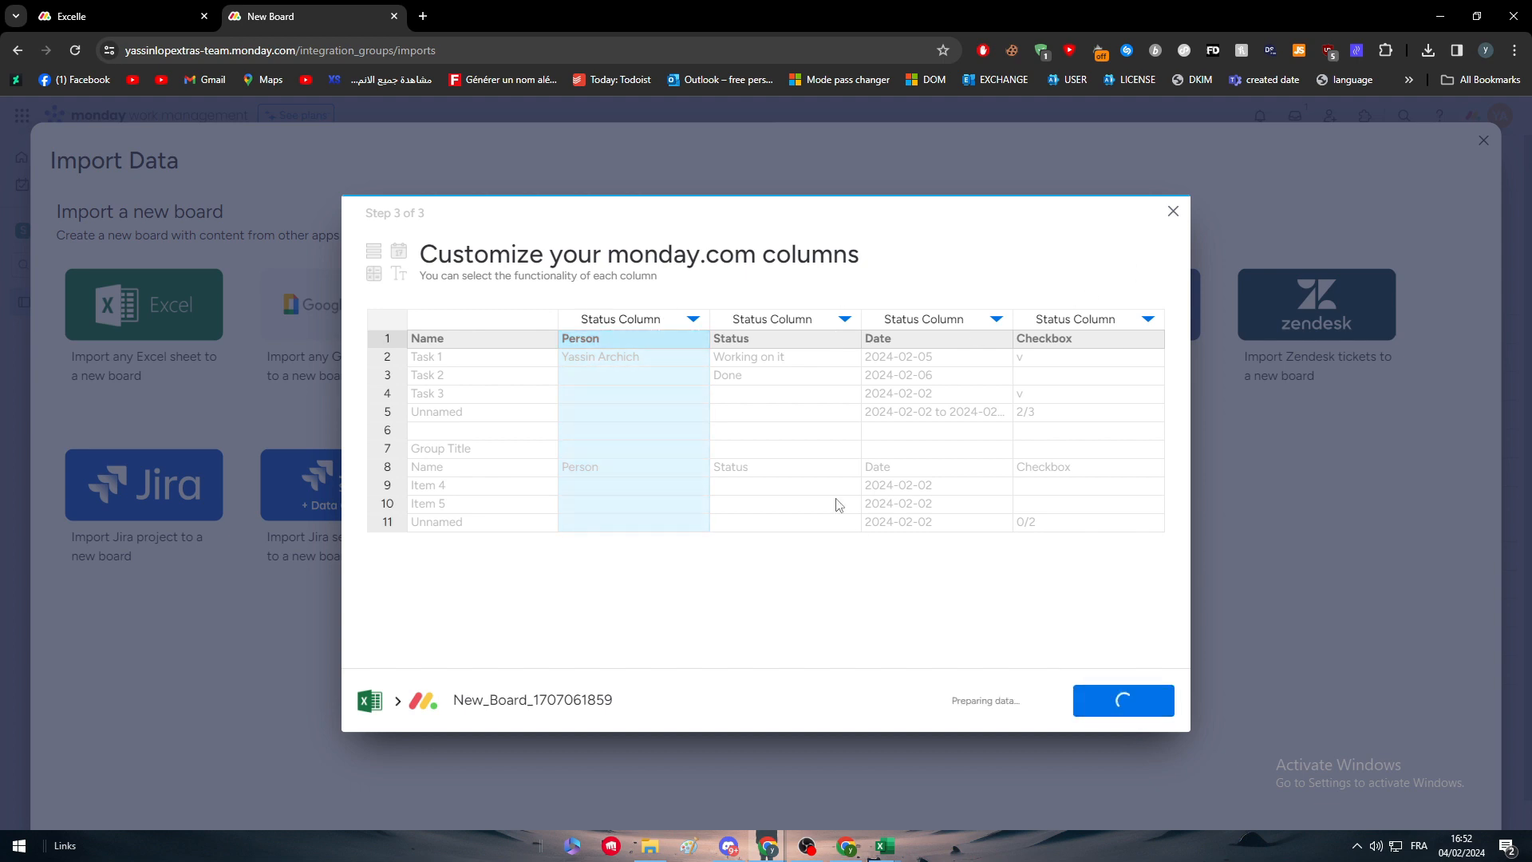